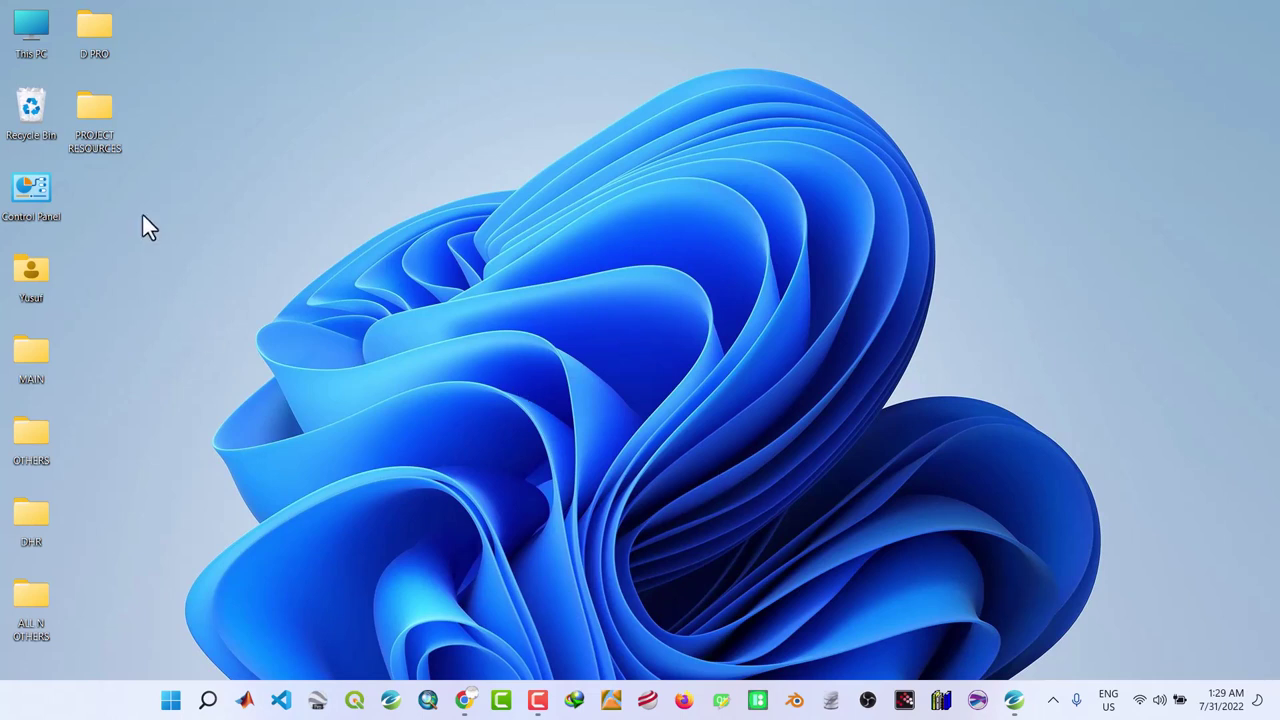
Create a new folder named 'Project 1' on the desktop
right_click(446, 190)
click(446, 190)
right_click(458, 193)
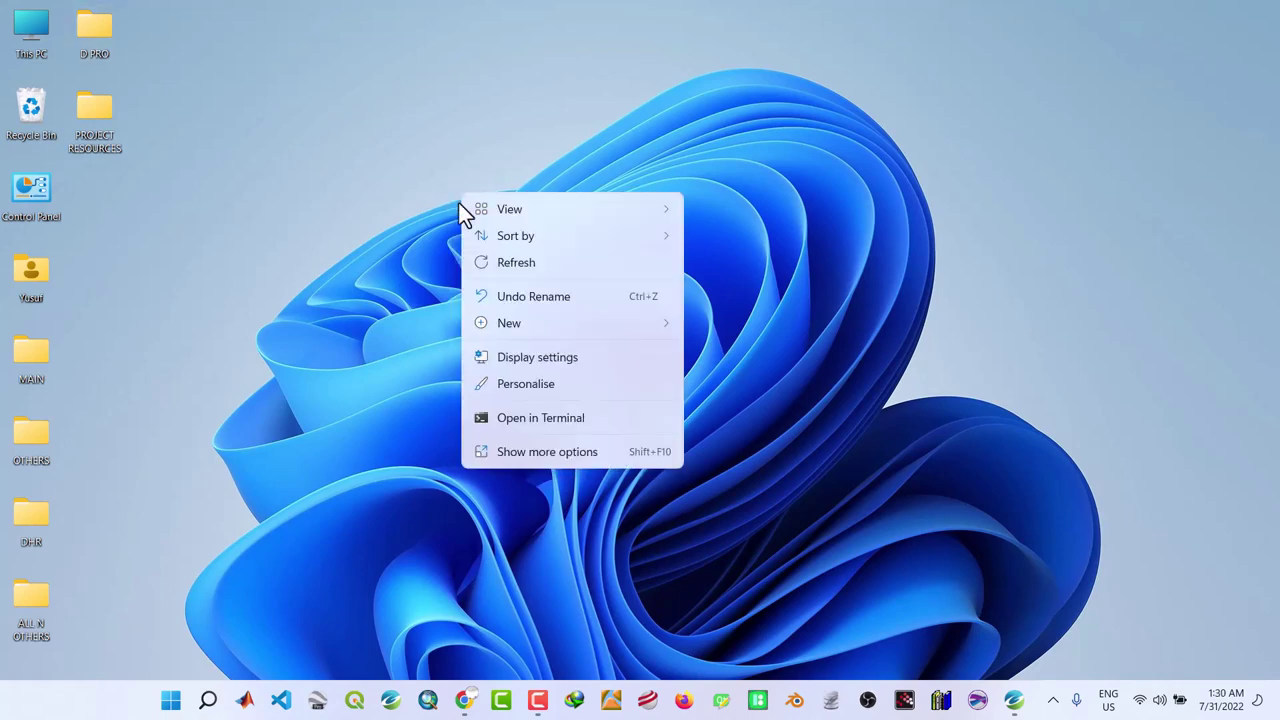
mouse_move(533, 326)
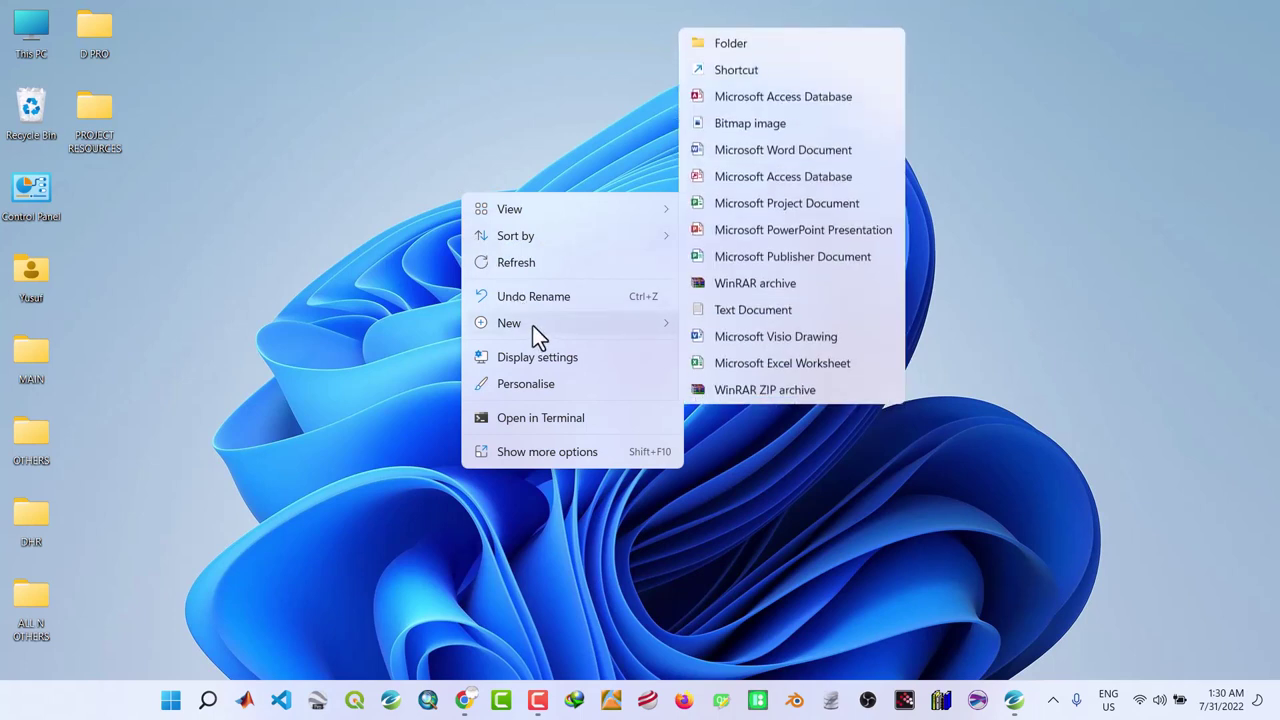
click(738, 47)
text(Project 1)
key(Return)
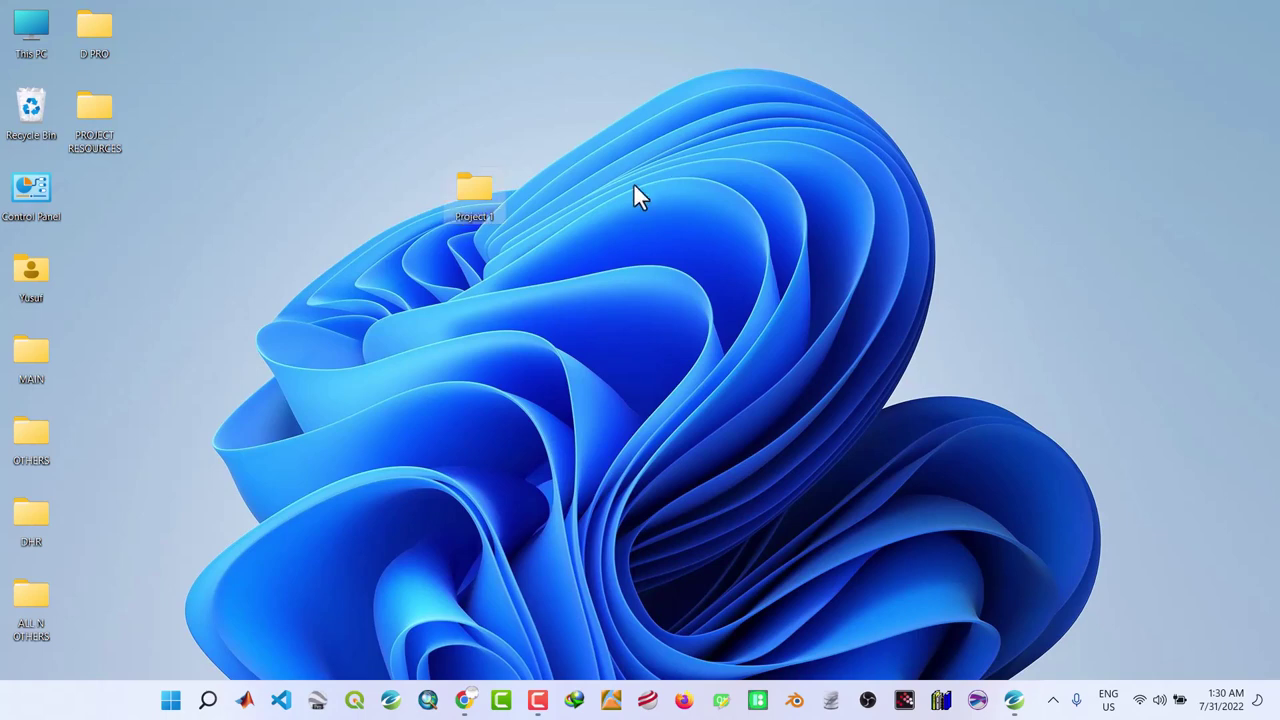
Inside Project 1, create folders OASIS MONTAJ, QGIS and SURFER
double_click(477, 191)
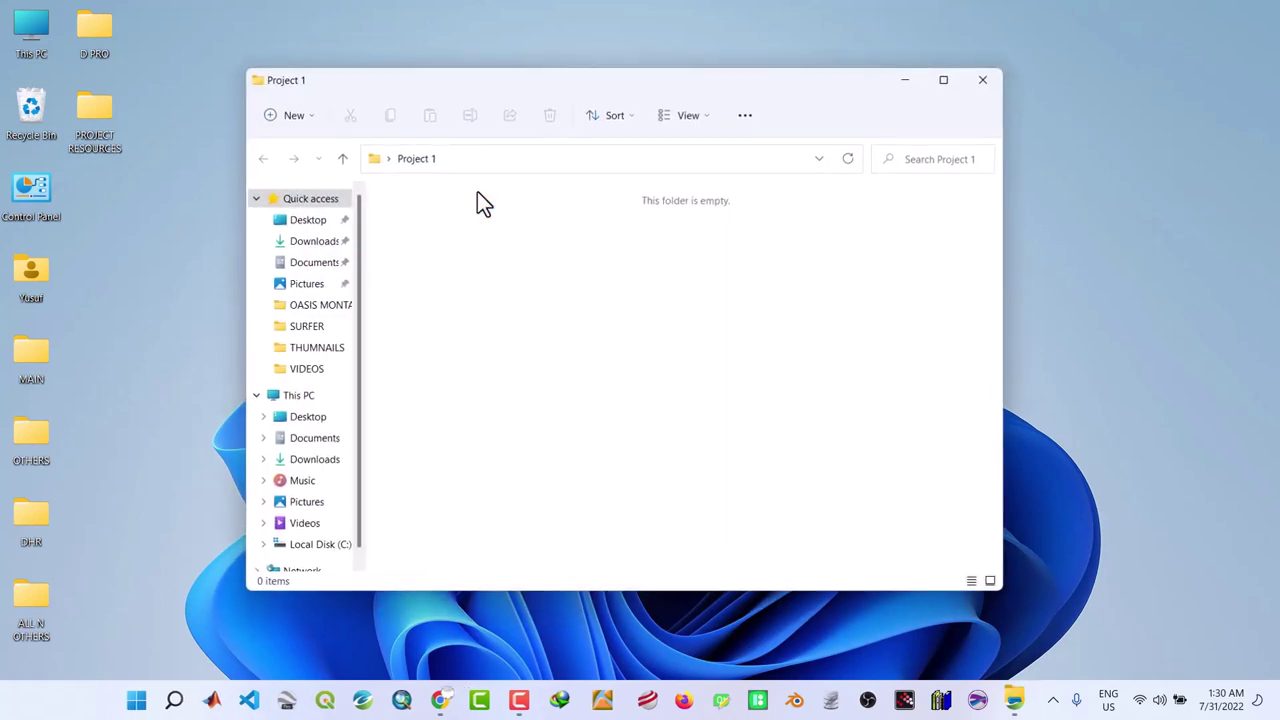
click(313, 115)
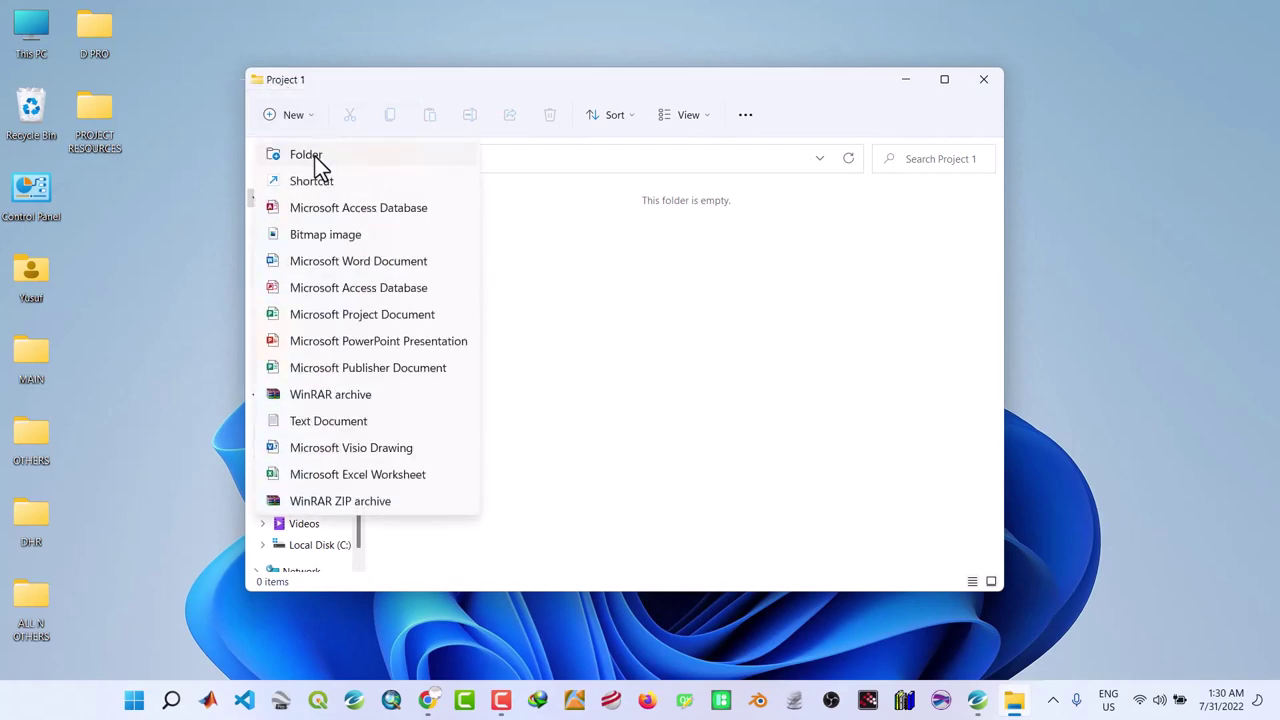
click(314, 158)
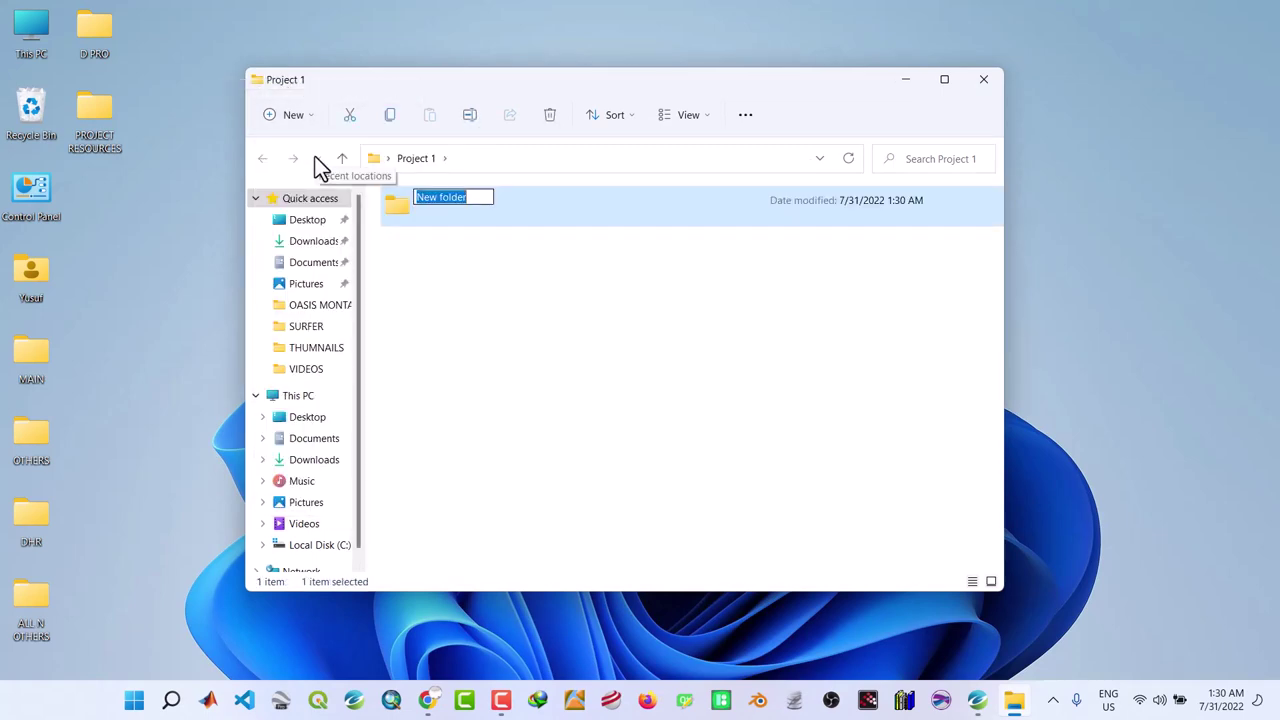
text(OASIS )
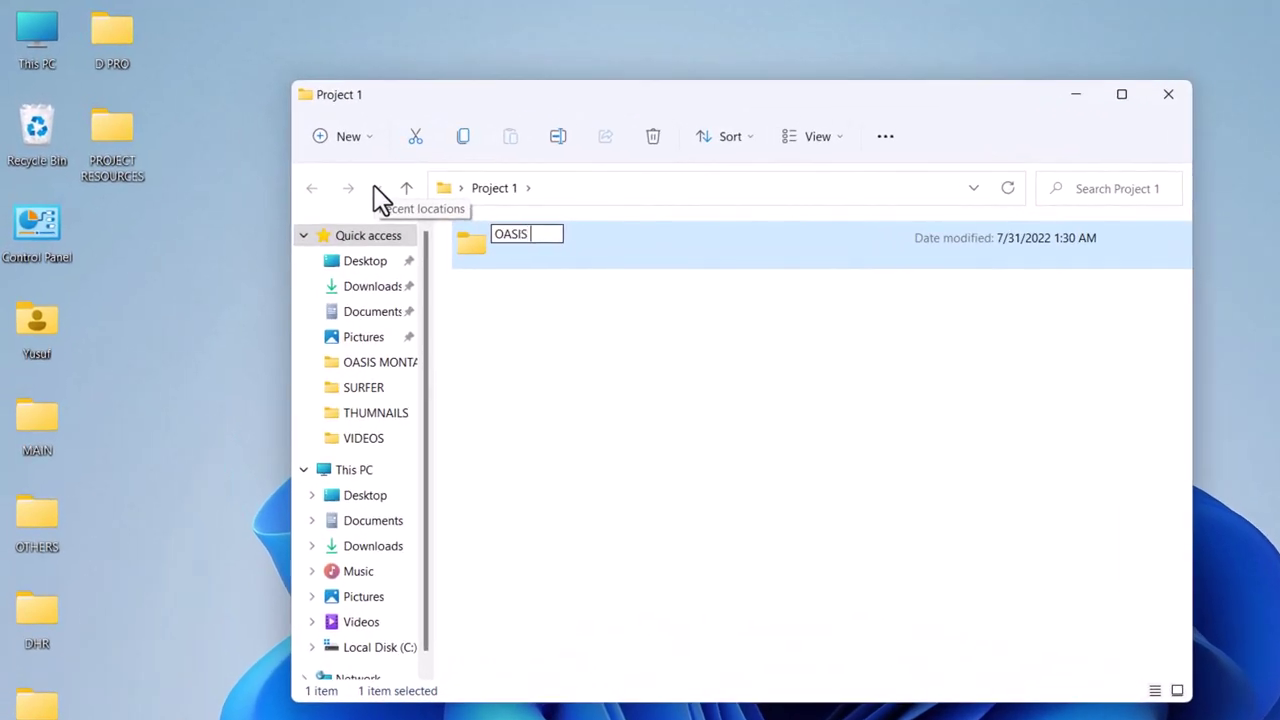
text(MONTAJ)
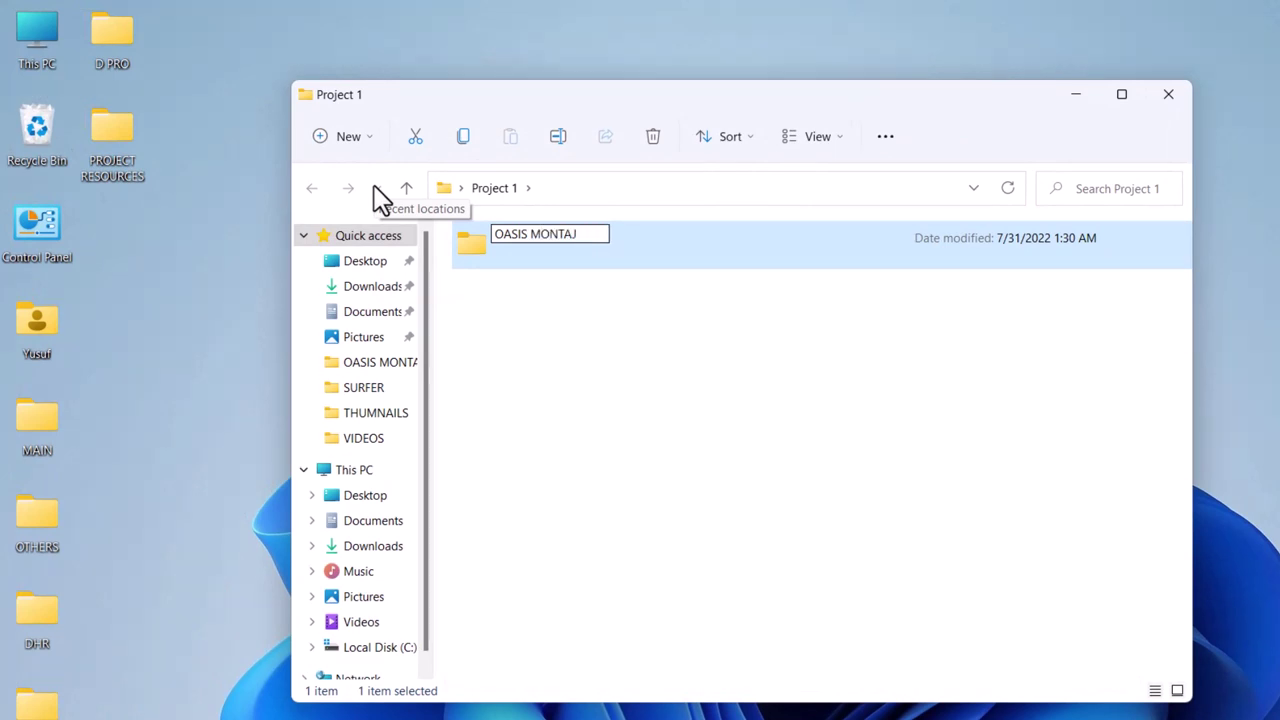
key(Return)
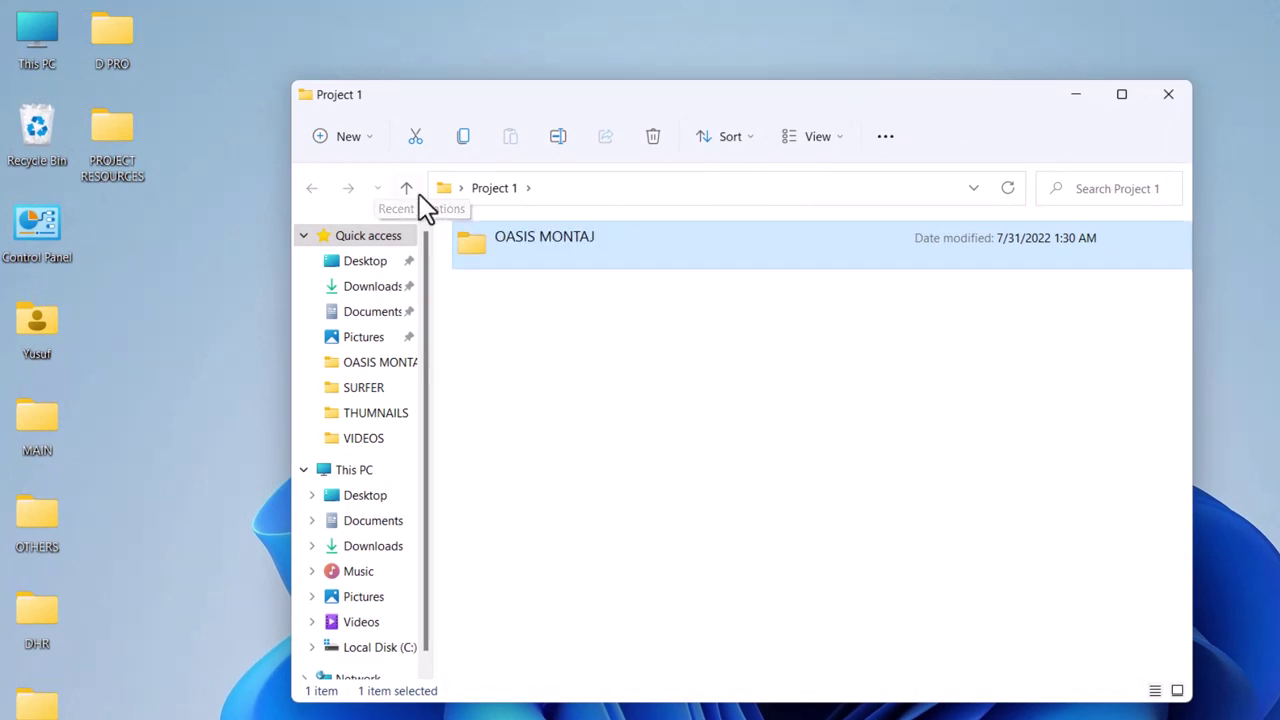
click(361, 141)
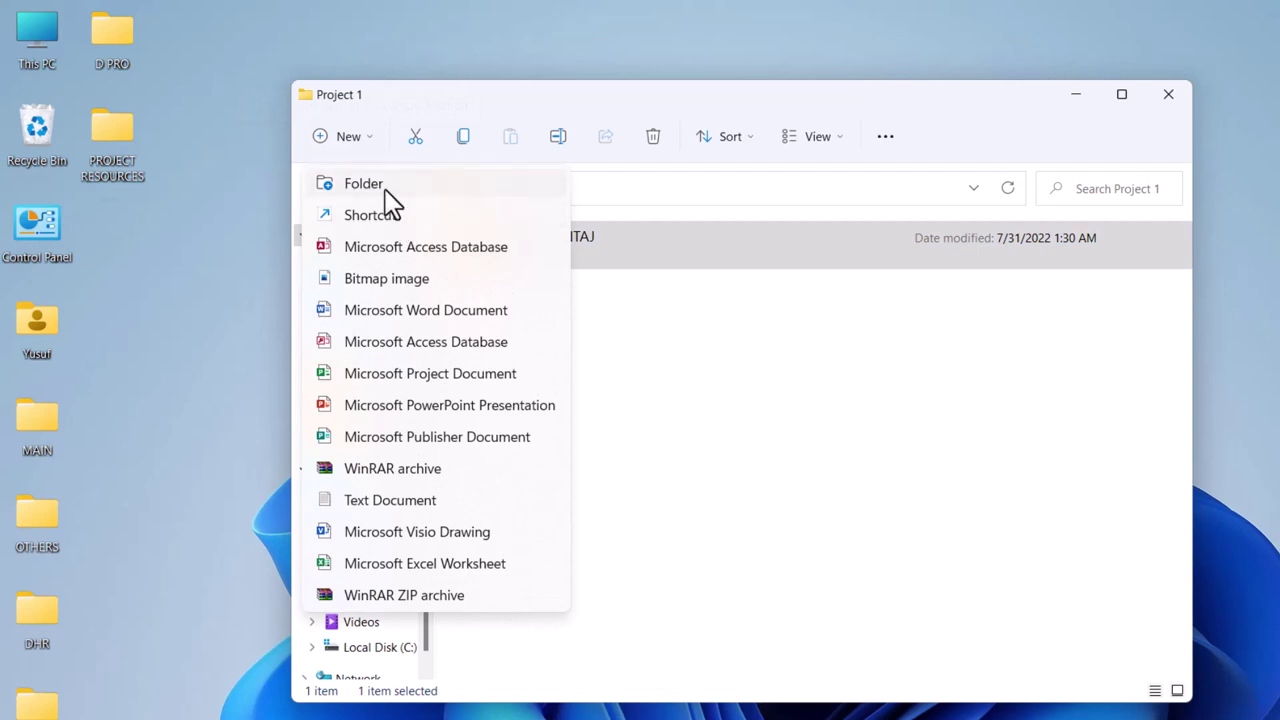
click(420, 186)
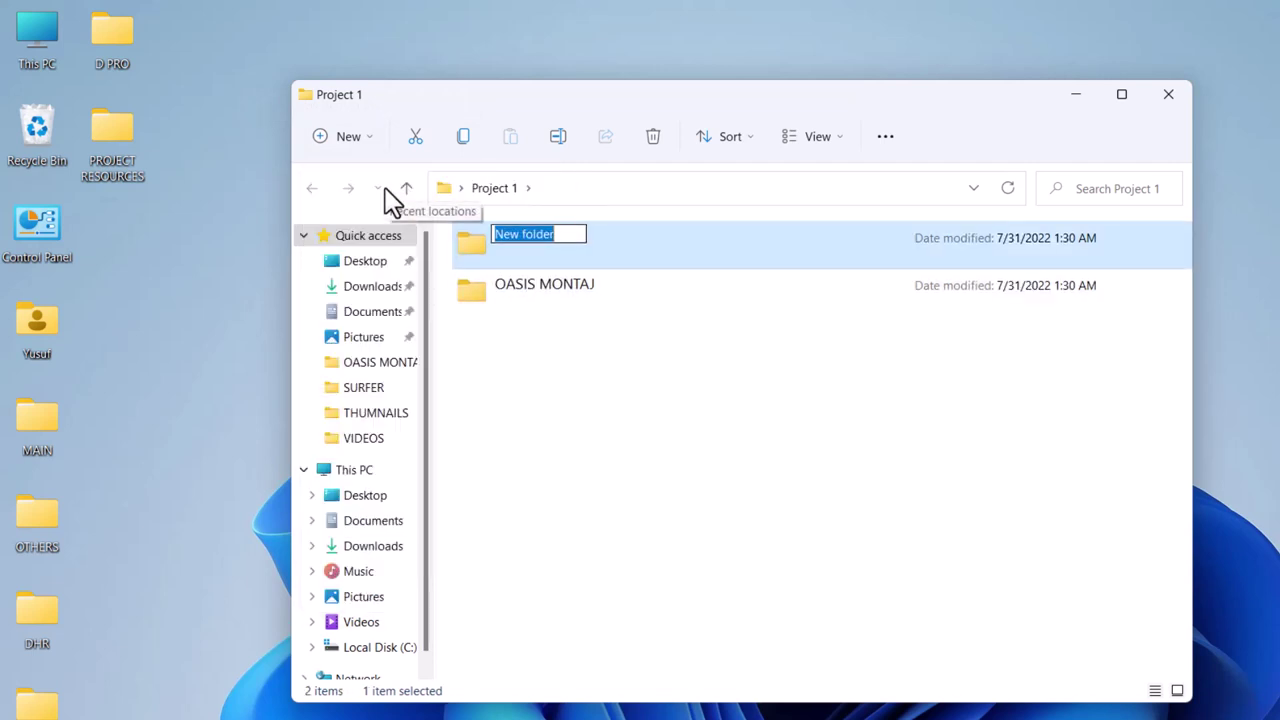
text(QGIS)
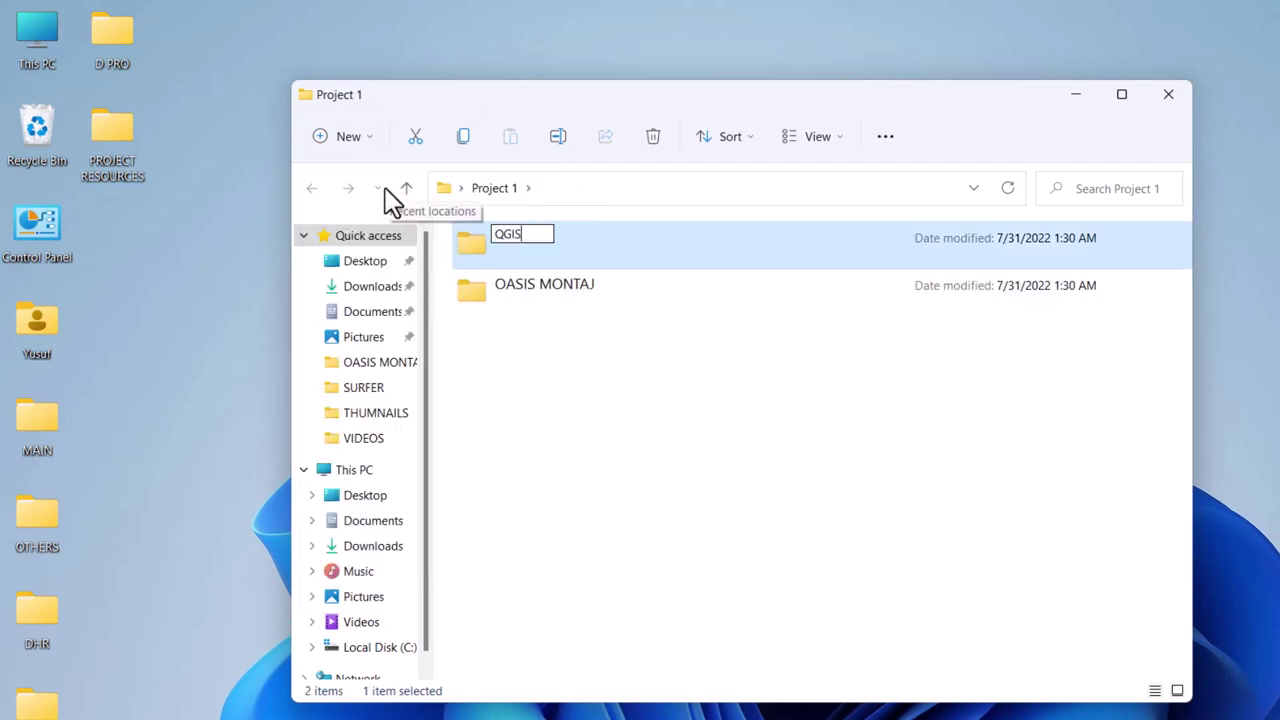
key(Return)
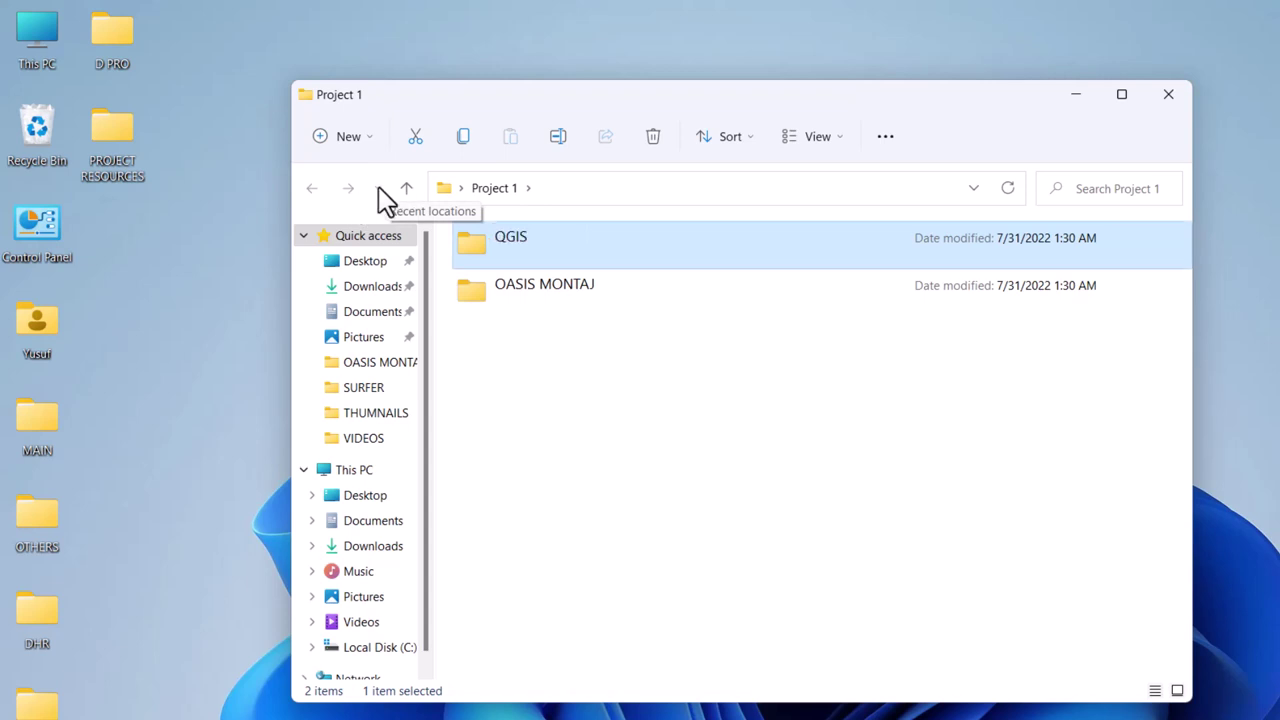
click(355, 139)
click(354, 181)
text(SURFER)
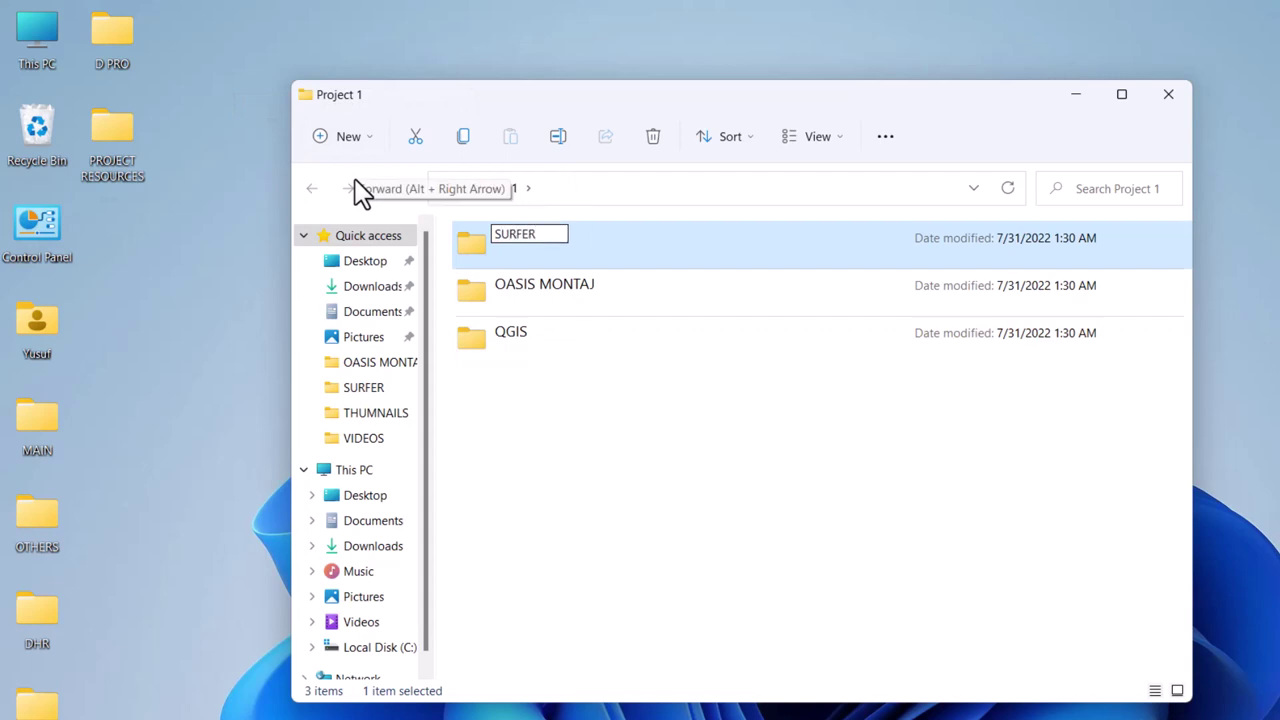
key(Return)
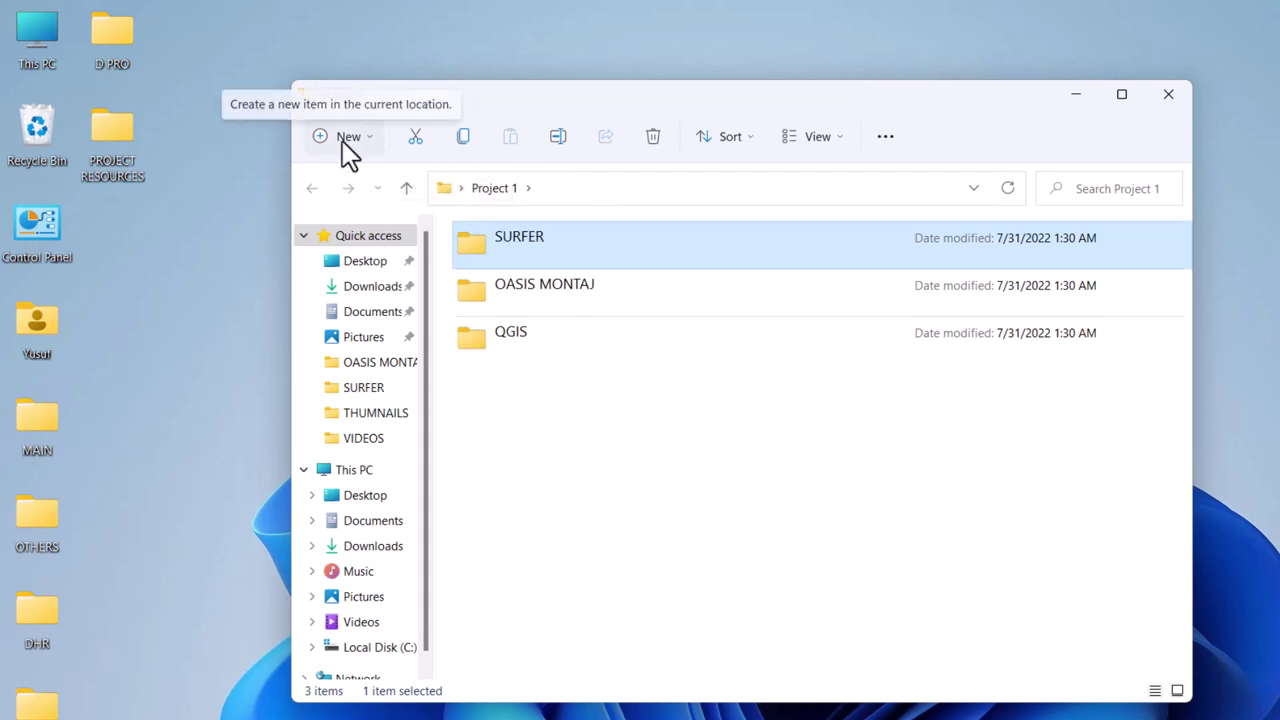
Add the GOOGLE EARTH PRO, IMAGES and OTHERS folders to Project 1
click(342, 141)
click(358, 186)
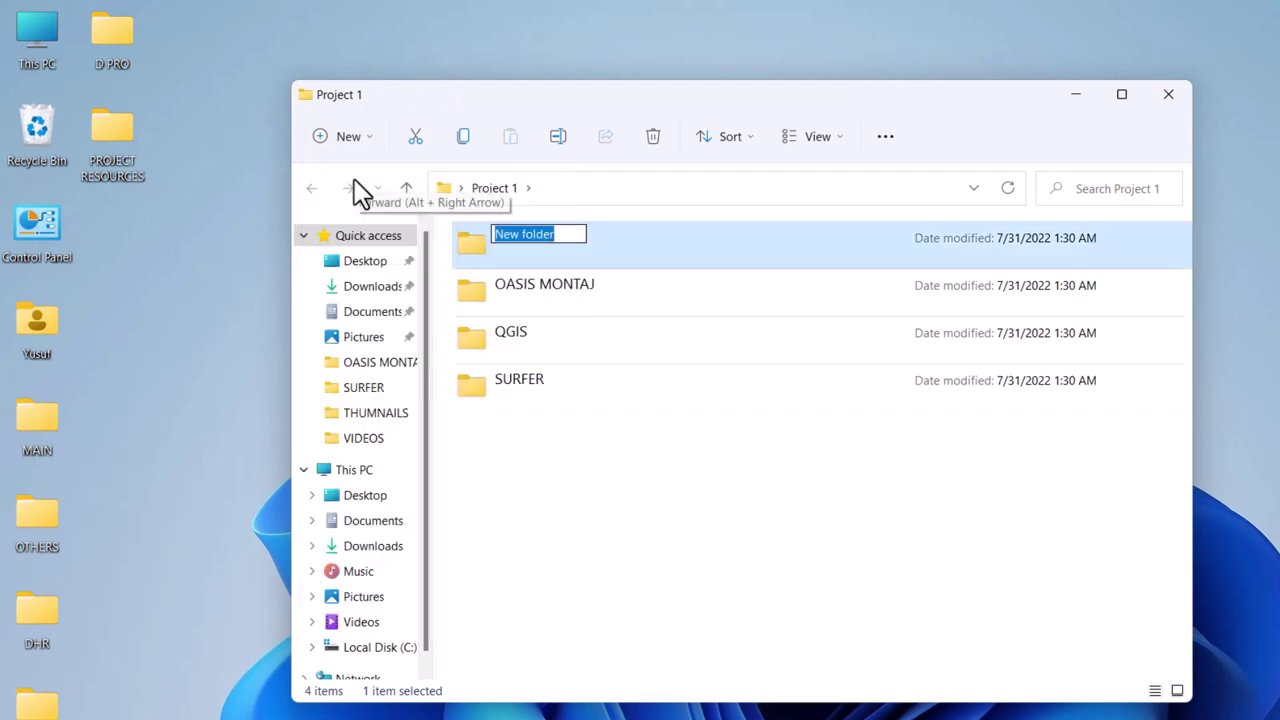
text(GOOGLE)
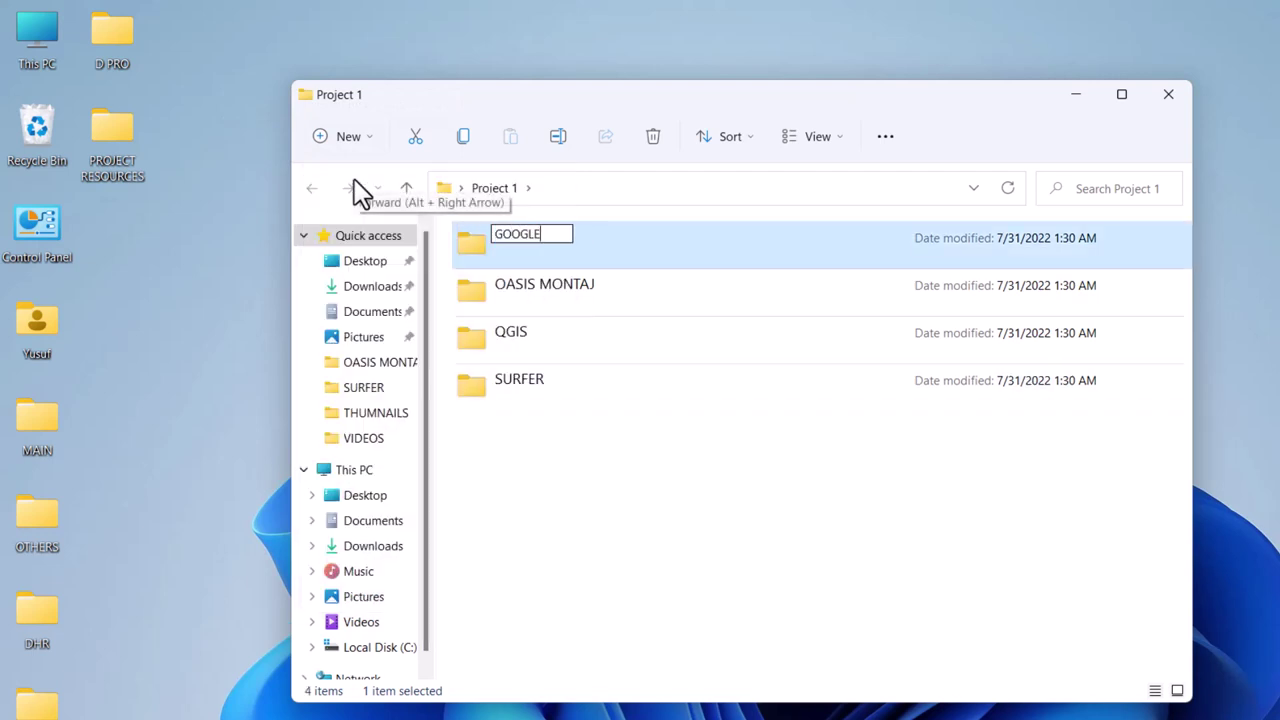
text( EARTH PRO)
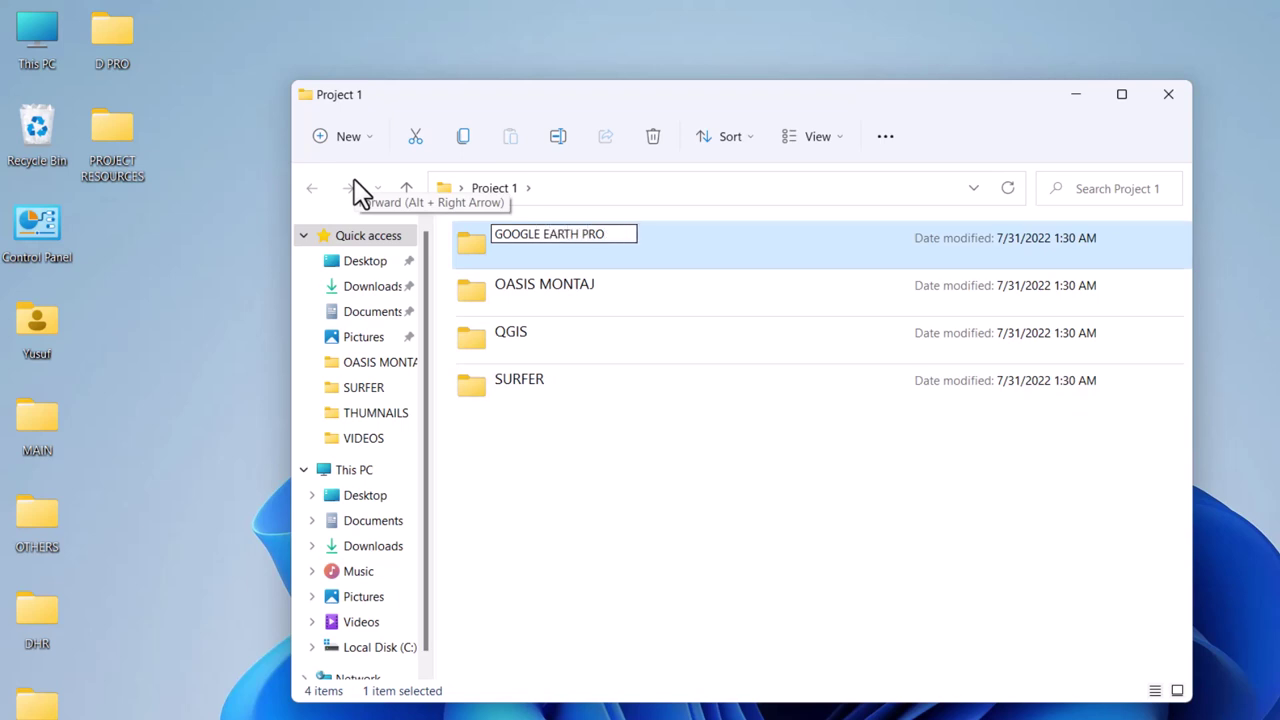
key(Return)
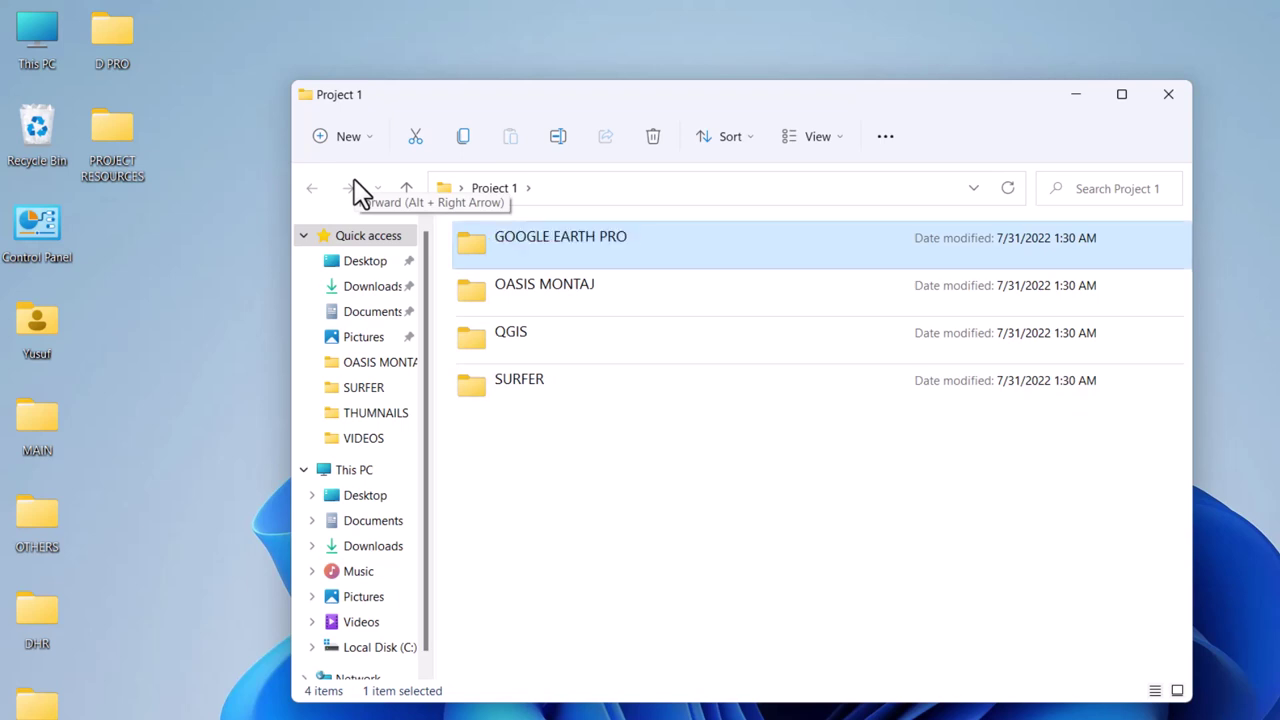
click(349, 137)
click(357, 183)
key(BackSpace)
text(IMAGES)
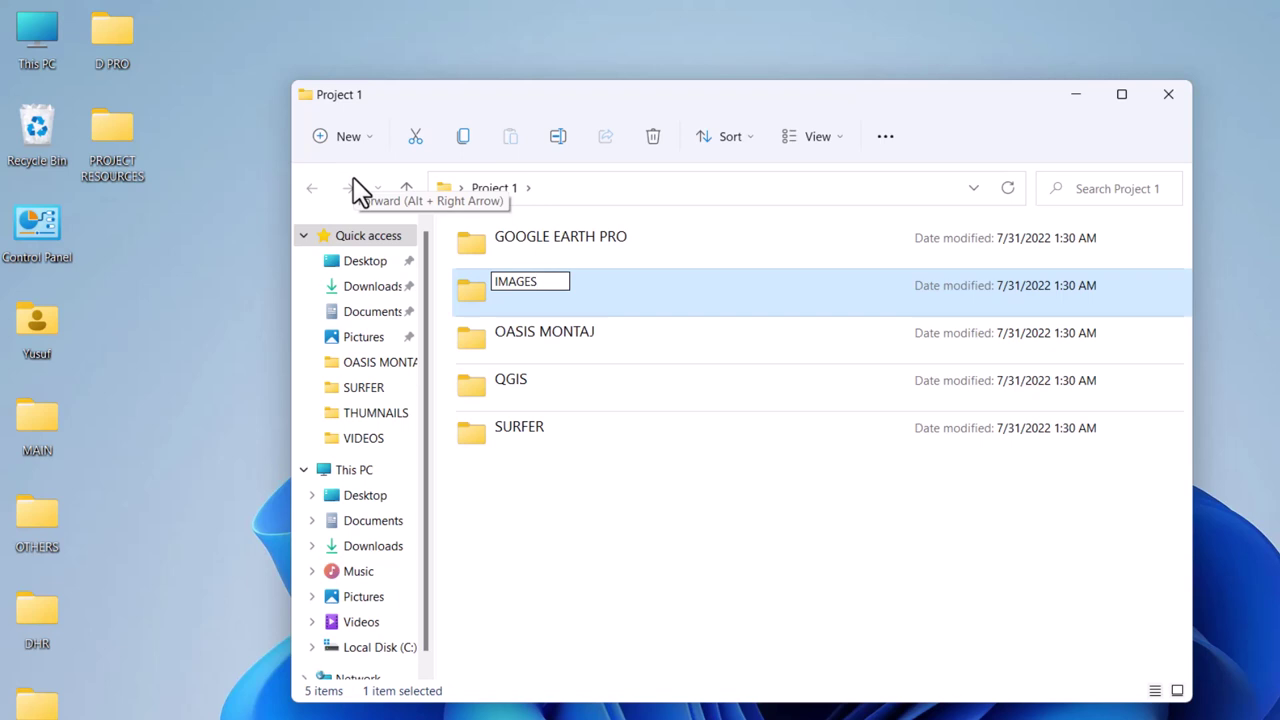
key(Return)
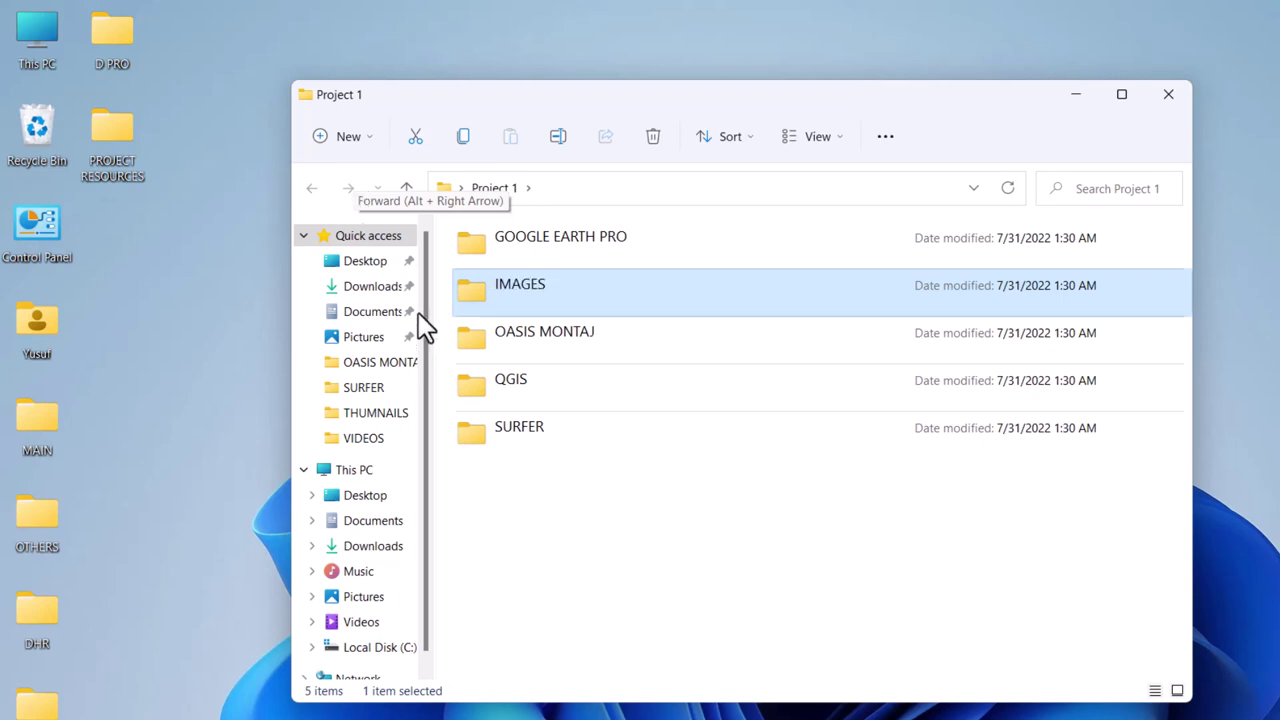
click(370, 138)
click(365, 181)
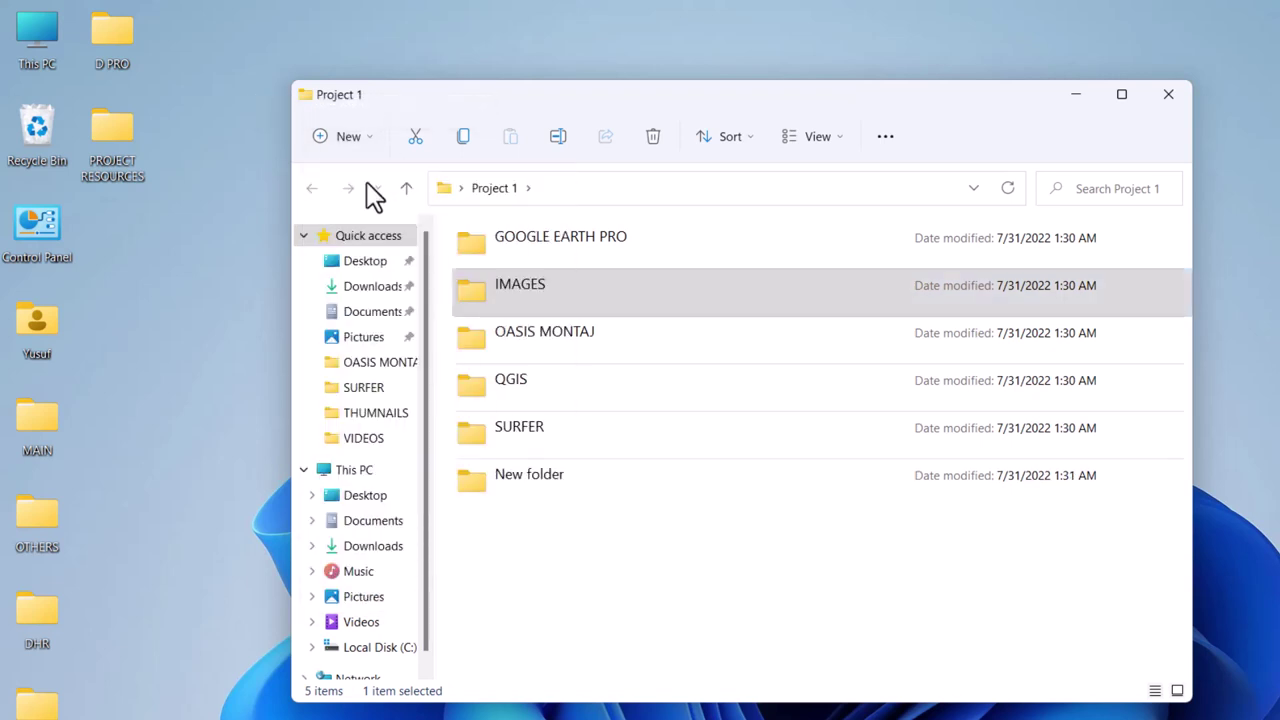
text(OTHERS)
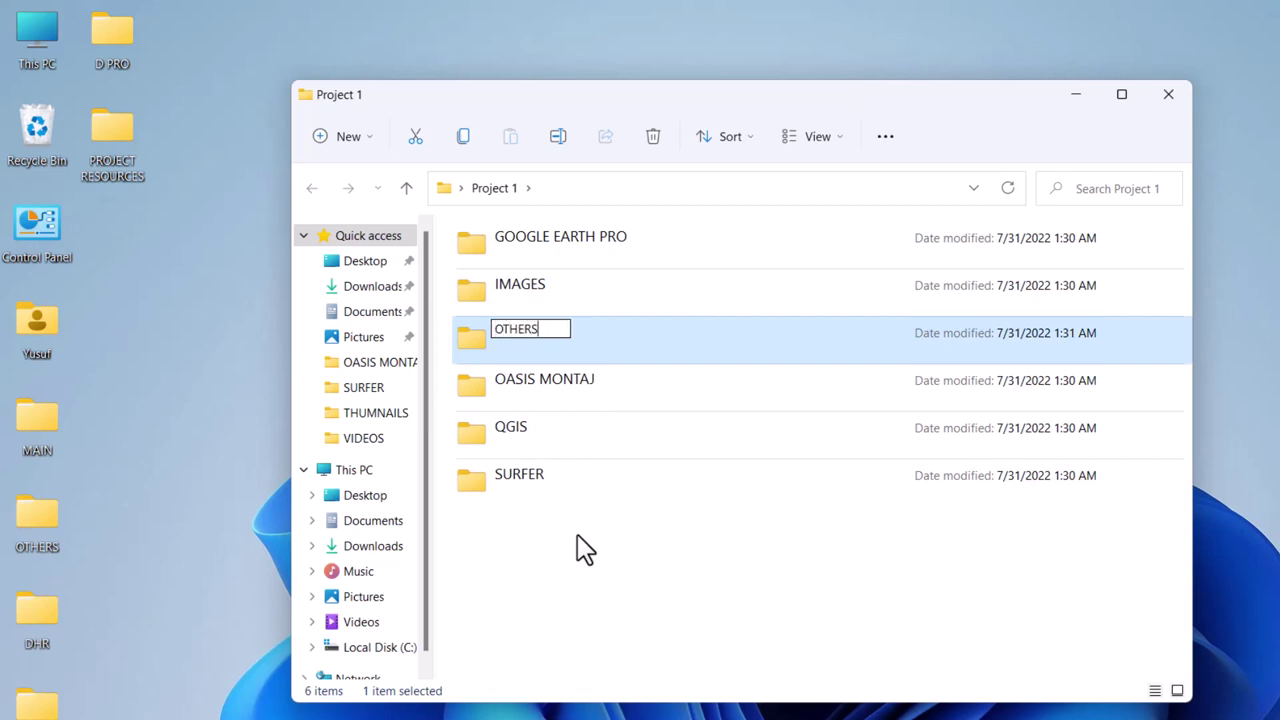
key(Return)
Inside OASIS MONTAJ, create folders named Grids and Spectral Blocks
click(640, 536)
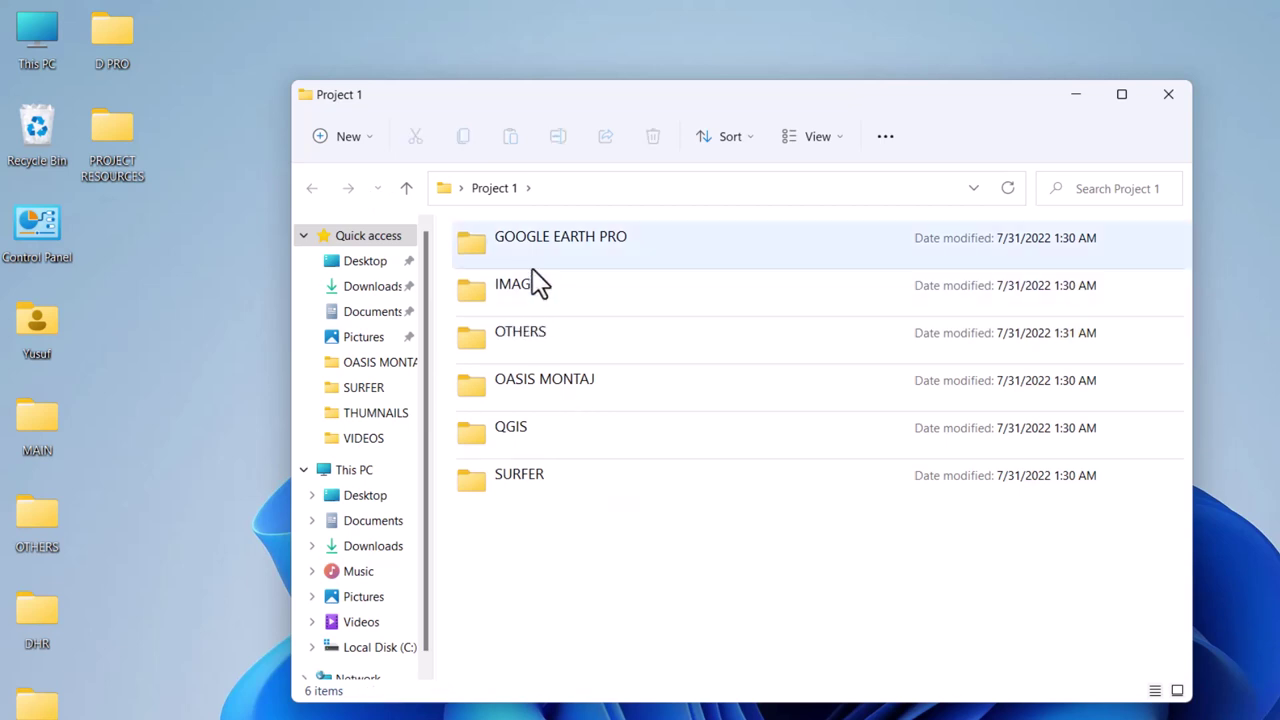
double_click(526, 378)
click(368, 138)
click(371, 183)
text(G)
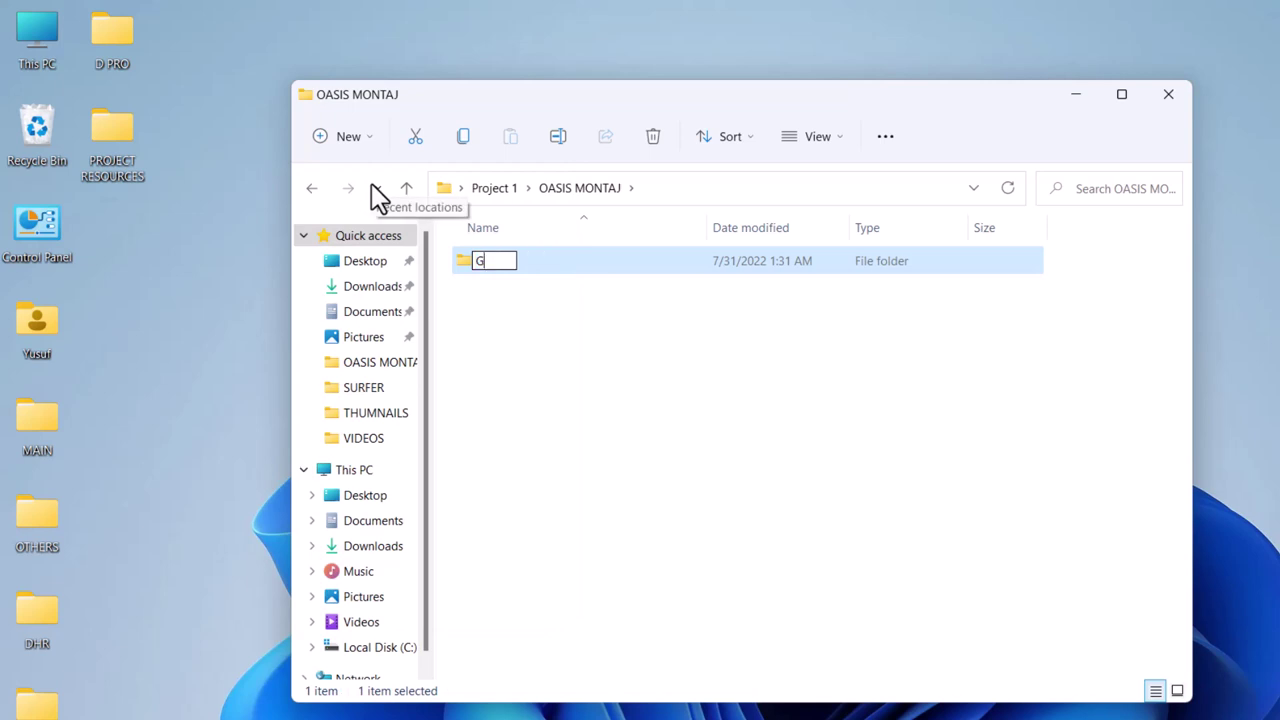
text(rids)
key(Return)
click(357, 146)
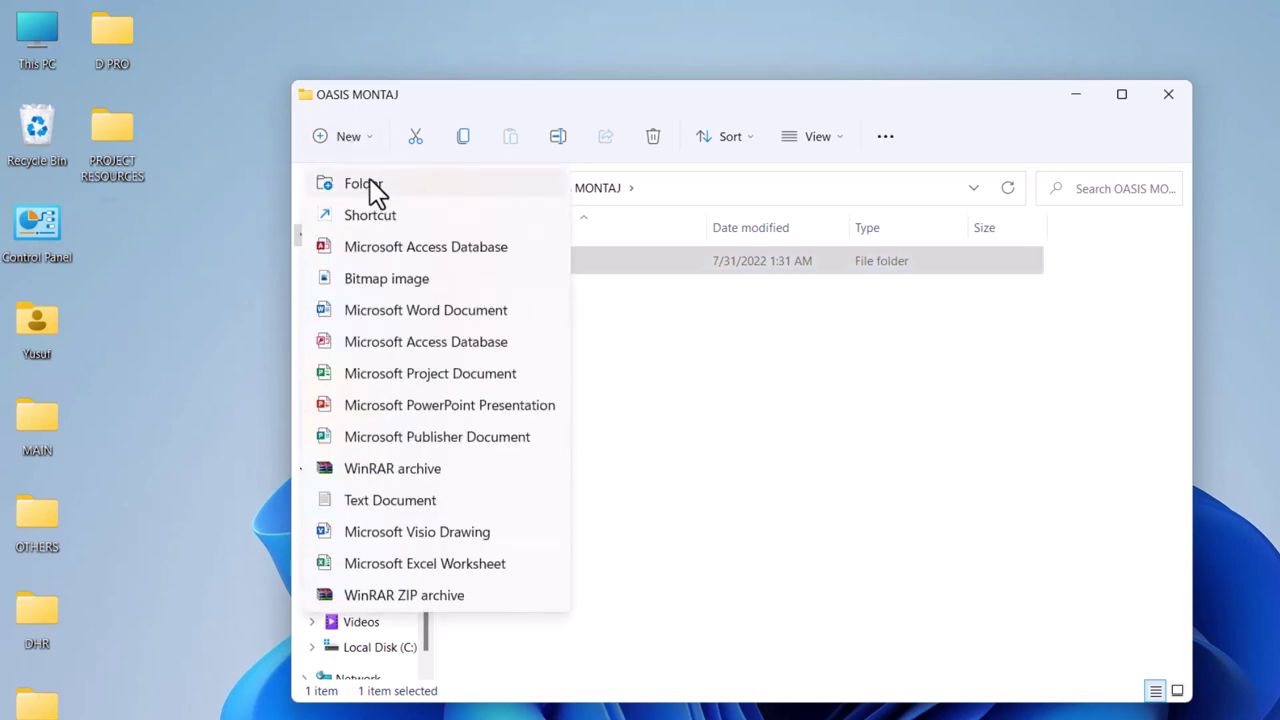
click(374, 189)
text(S)
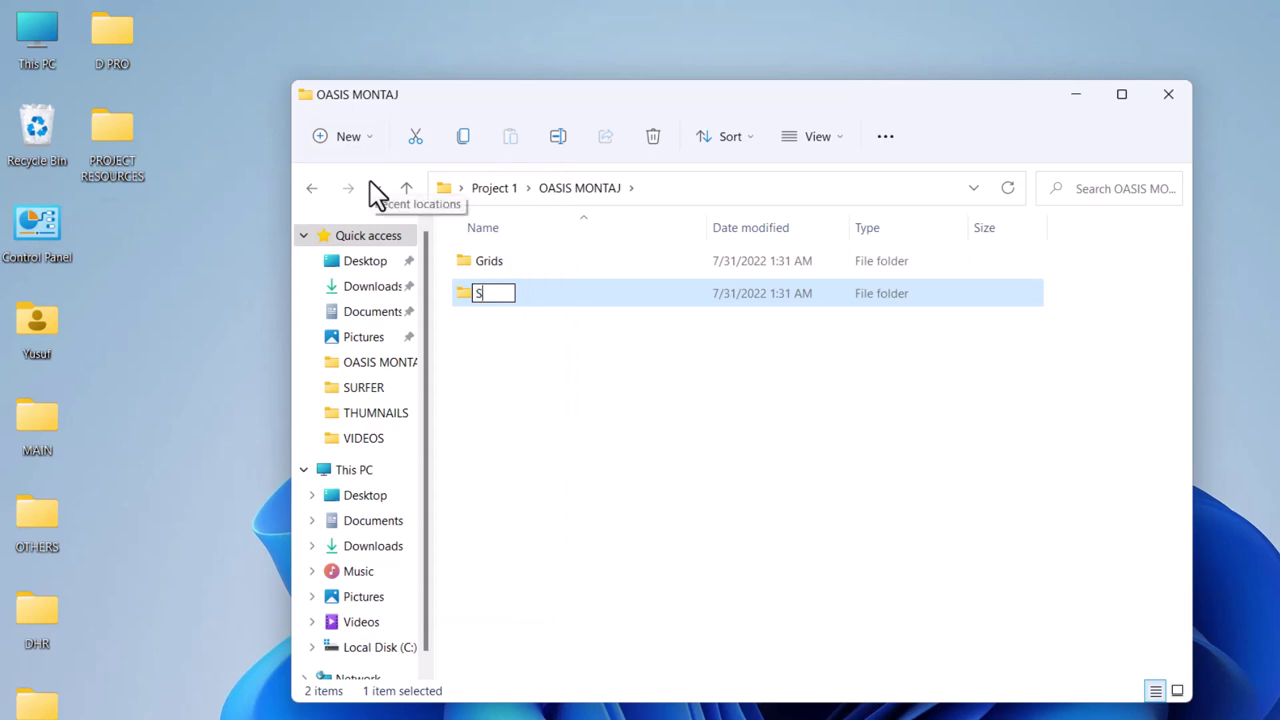
text(pectral Block)
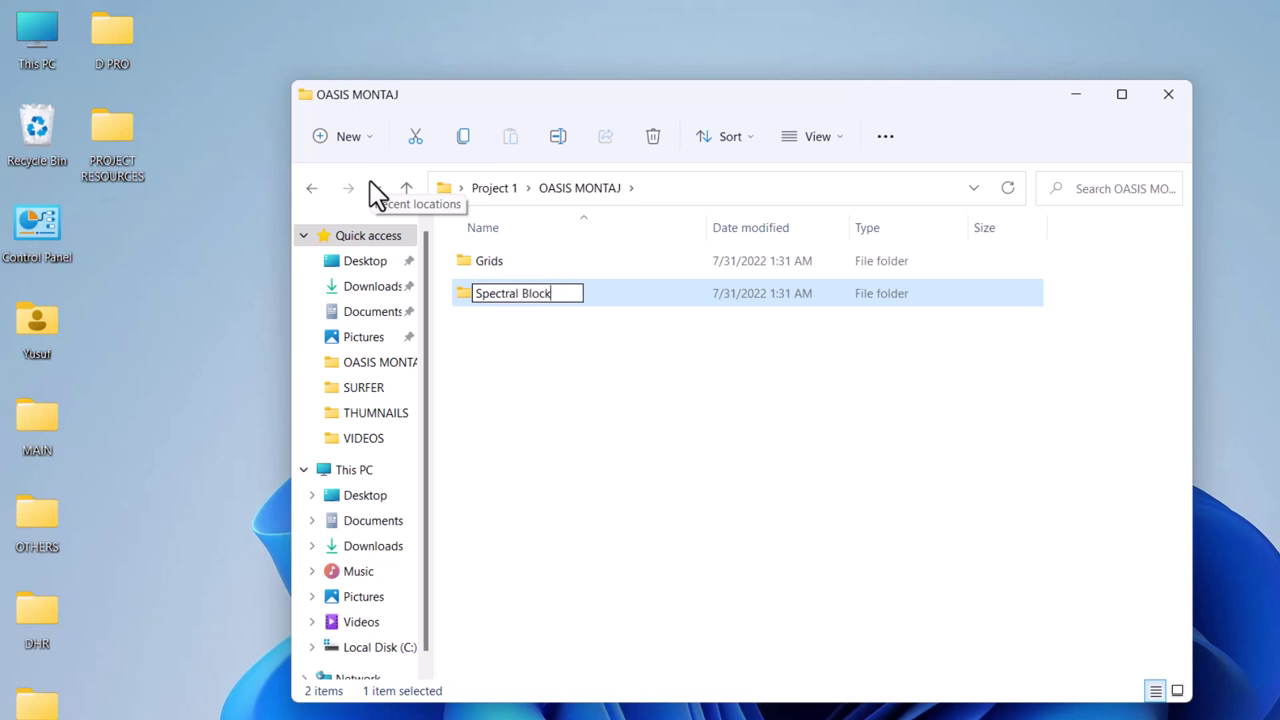
text(s)
key(Return)
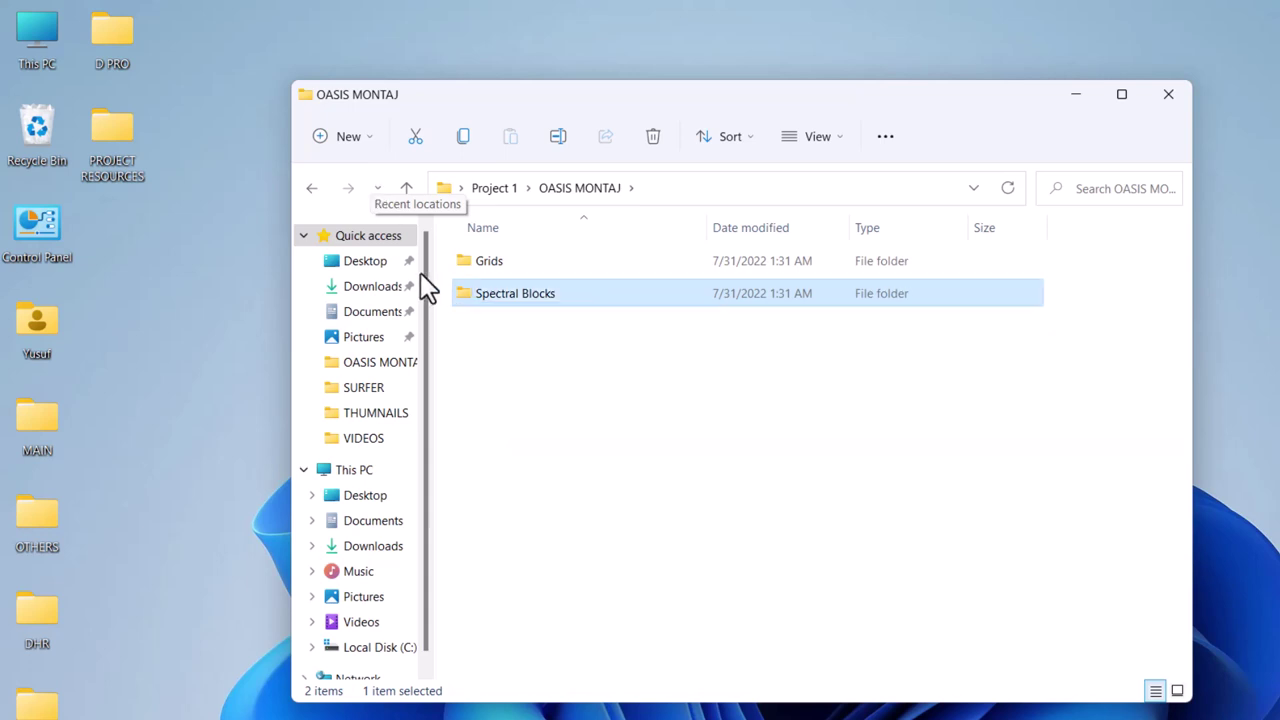
Add the Specs Blocks and Images folders to OASIS MONTAJ
click(364, 142)
click(363, 185)
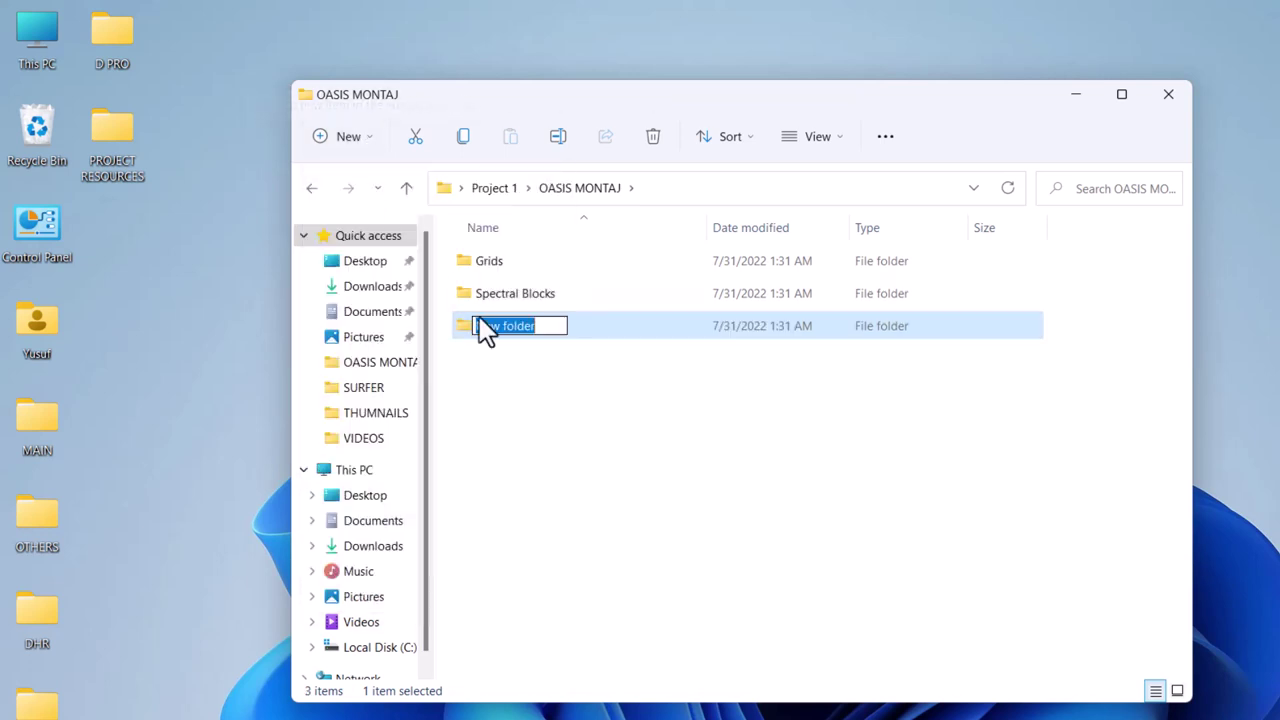
text(S)
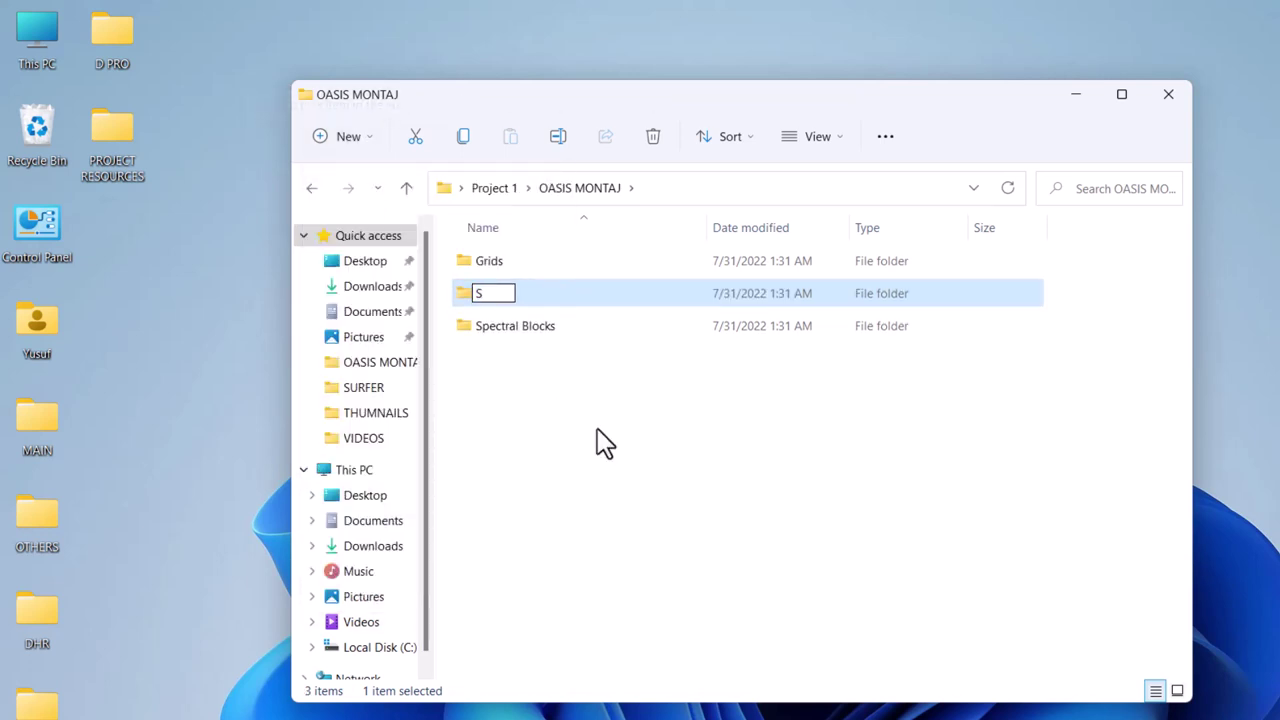
text(pecs Blocks)
key(Return)
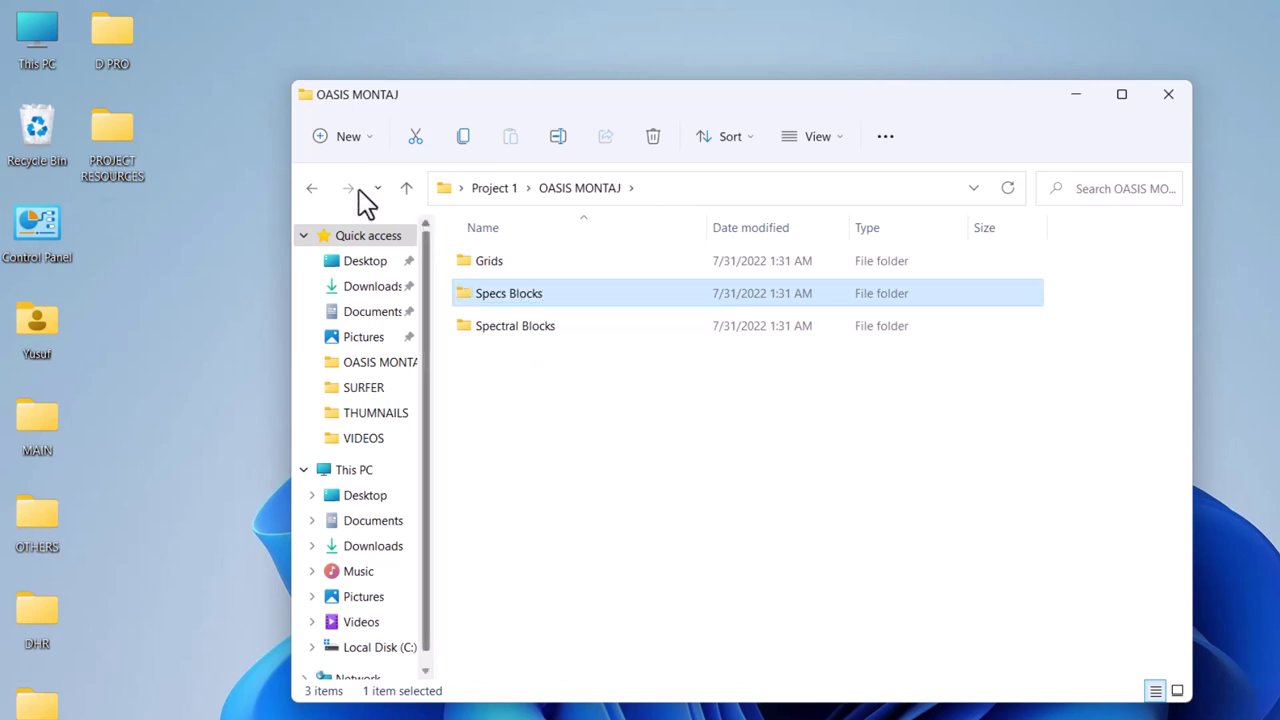
click(365, 143)
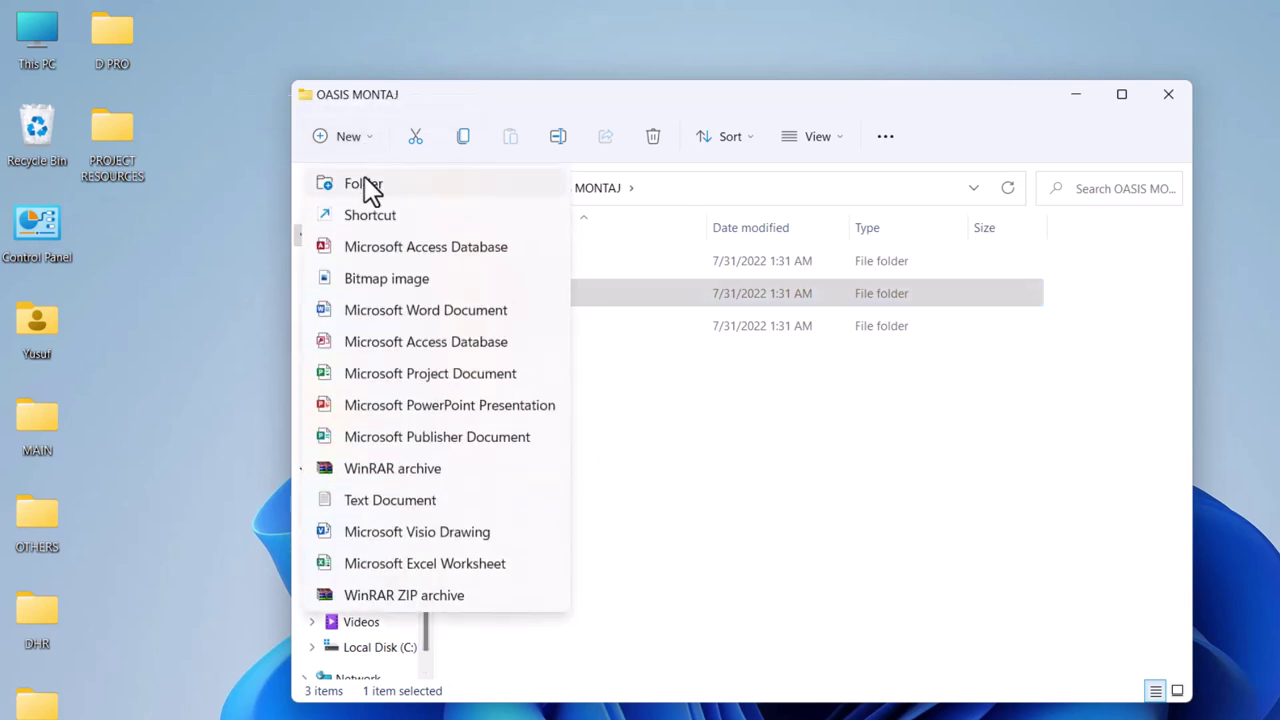
click(367, 187)
key(BackSpace)
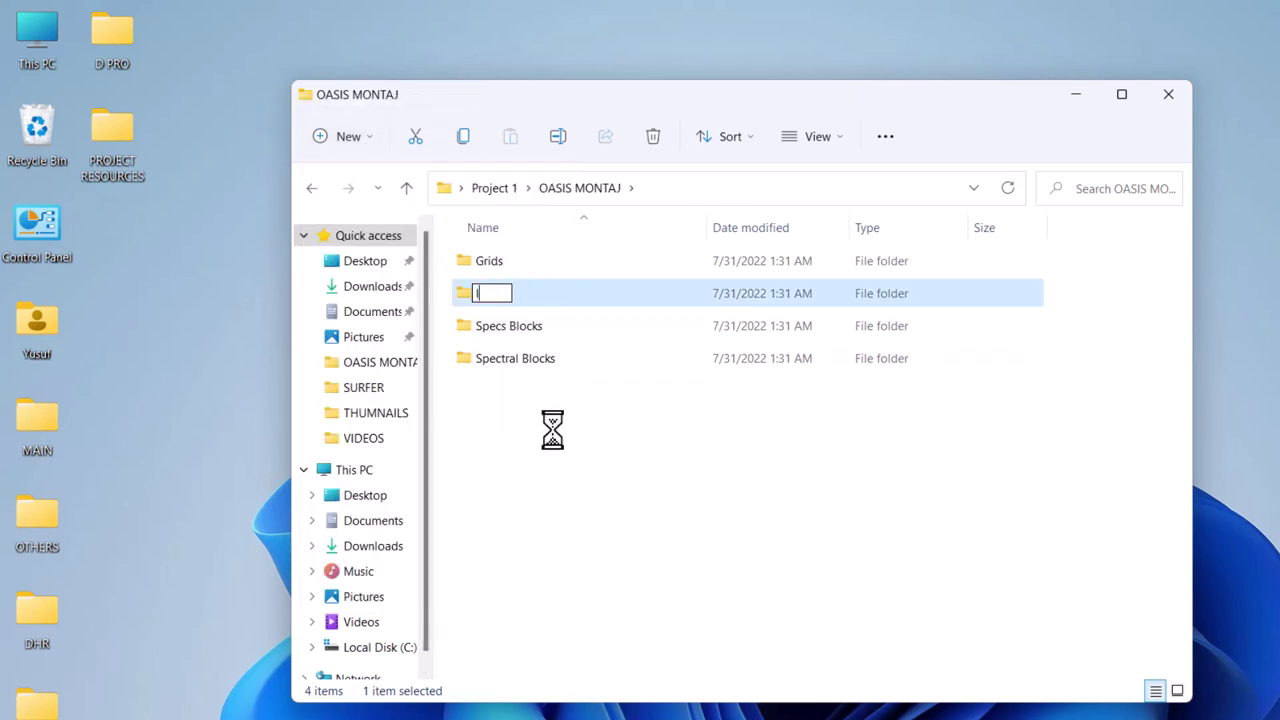
text(Images)
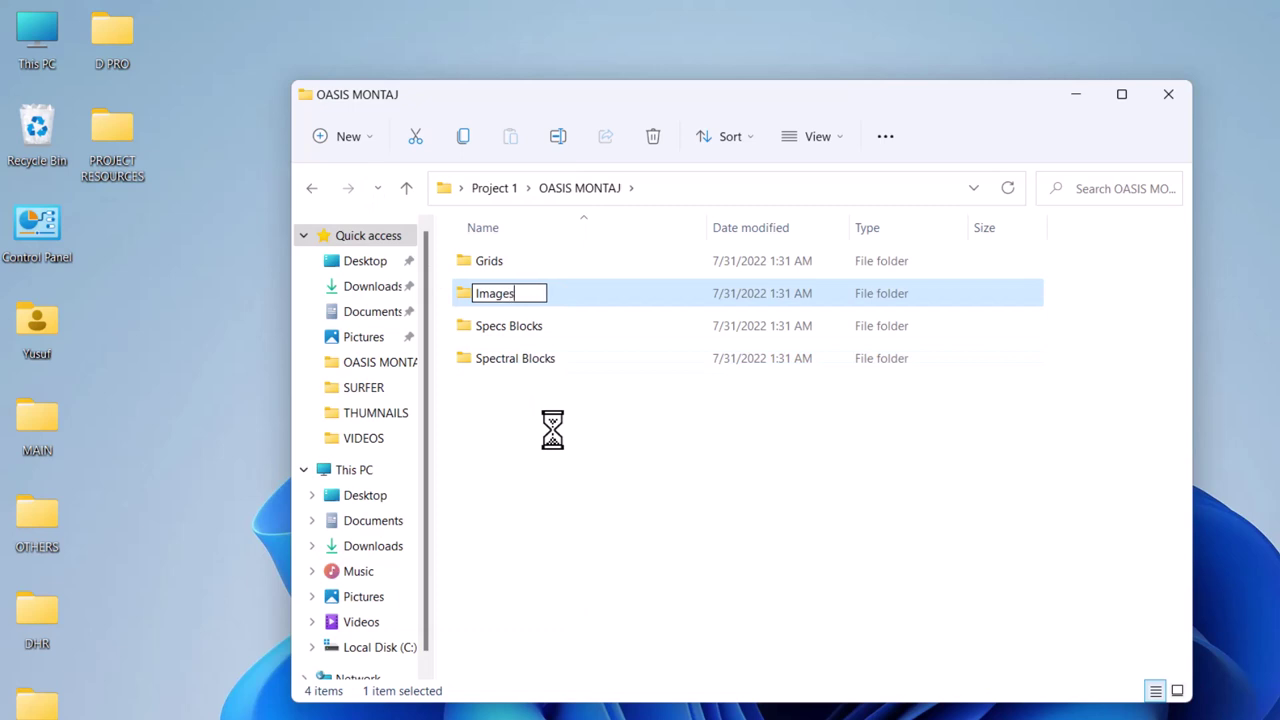
key(Return)
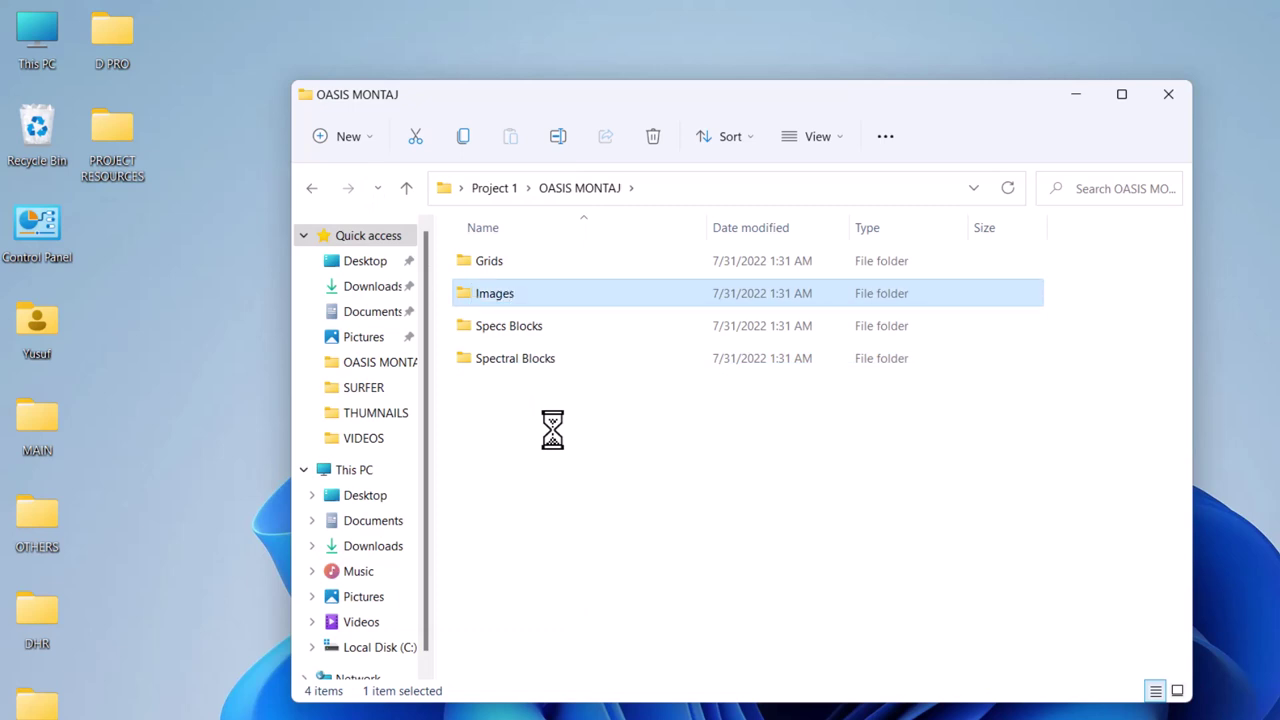
Select each of the Grids, Specs Blocks and Spectral Blocks folders to check them
click(496, 262)
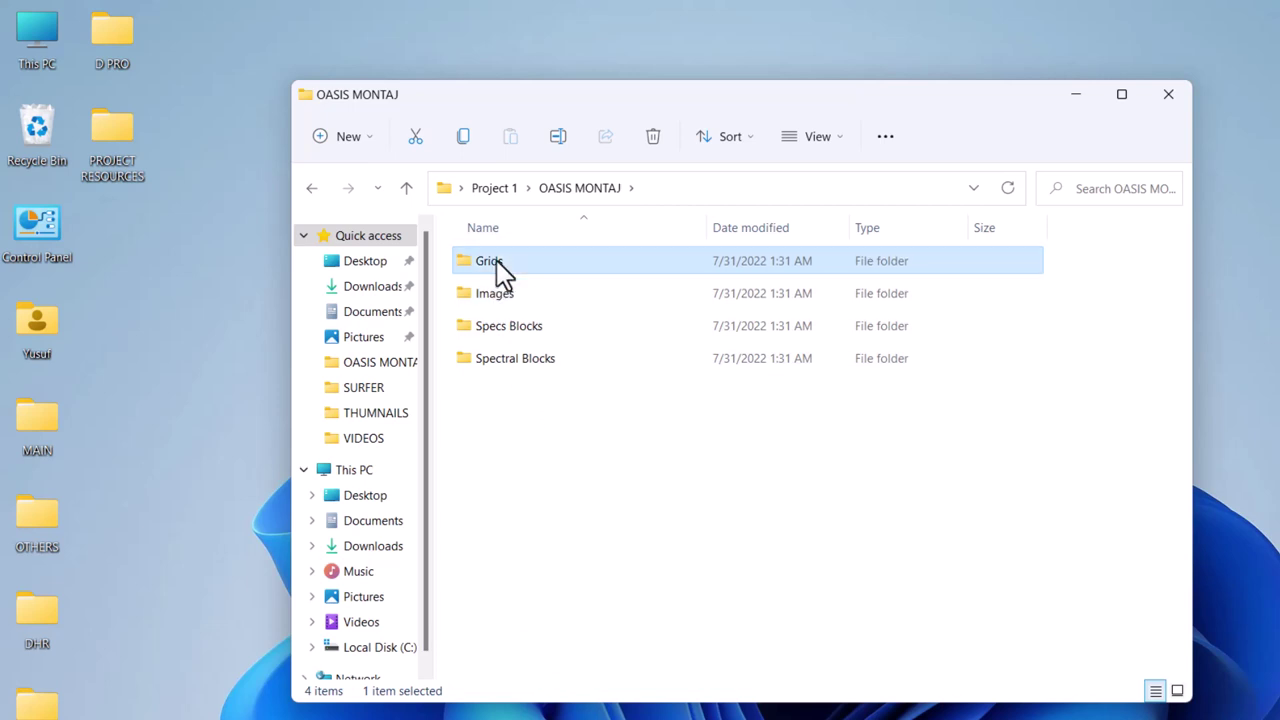
click(498, 294)
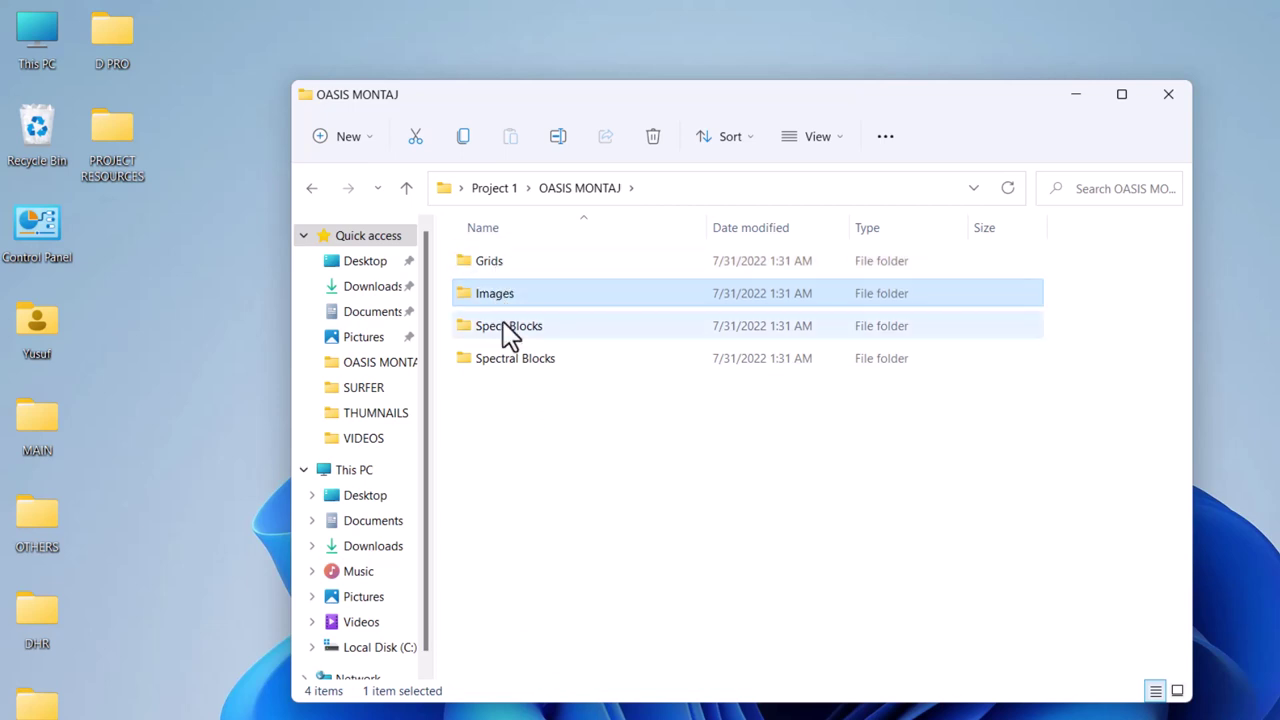
click(503, 322)
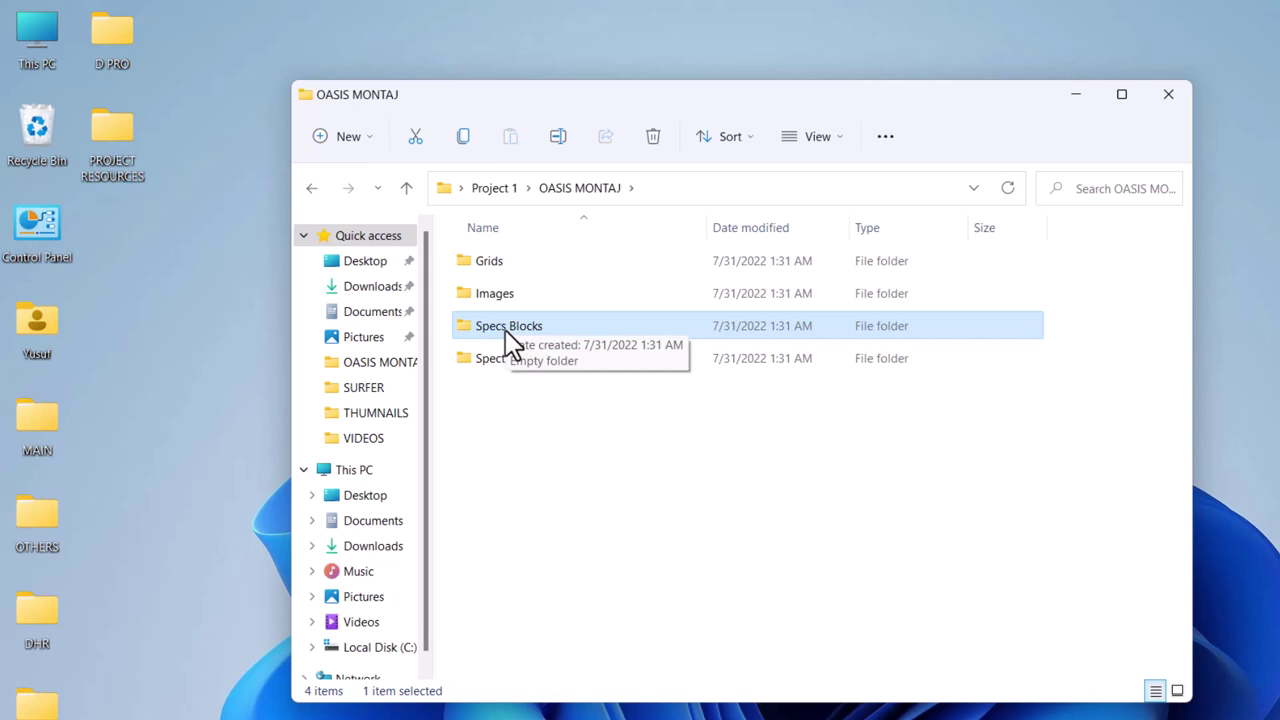
click(510, 368)
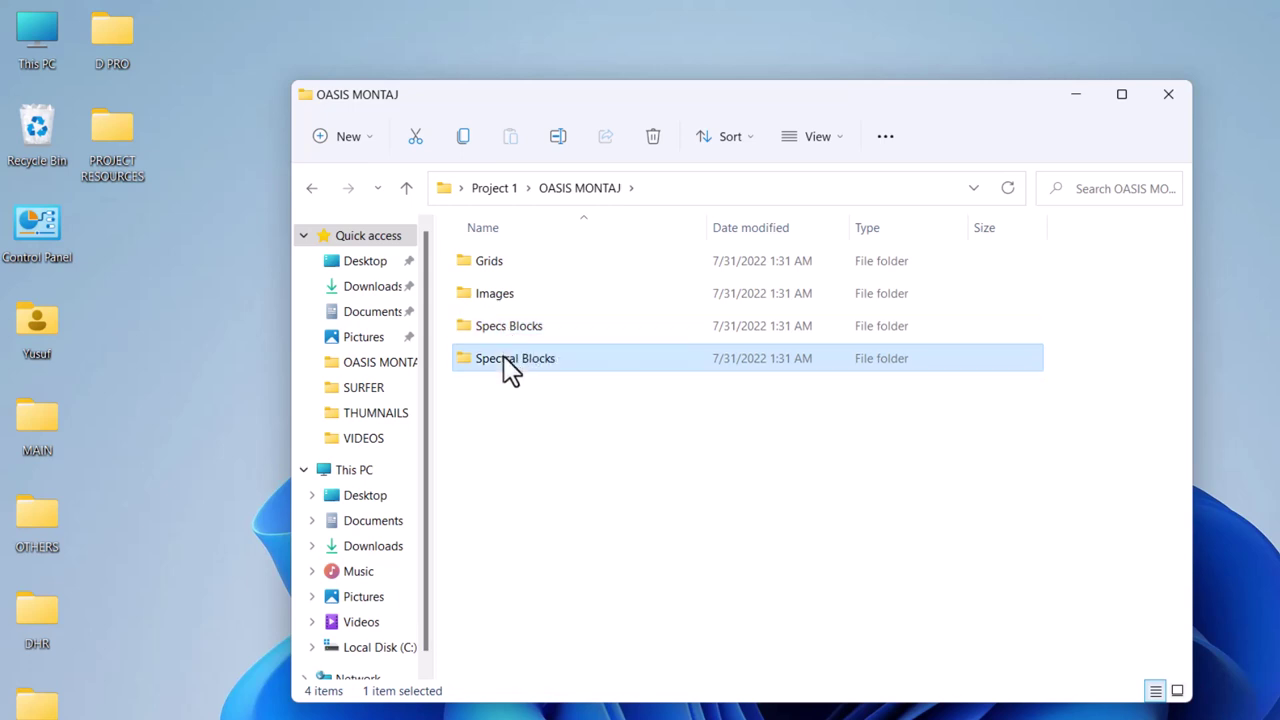
click(509, 400)
Open Grids, then copy 80_KANO_TMI from PROJECT RESOURCES > Grid Files
double_click(501, 278)
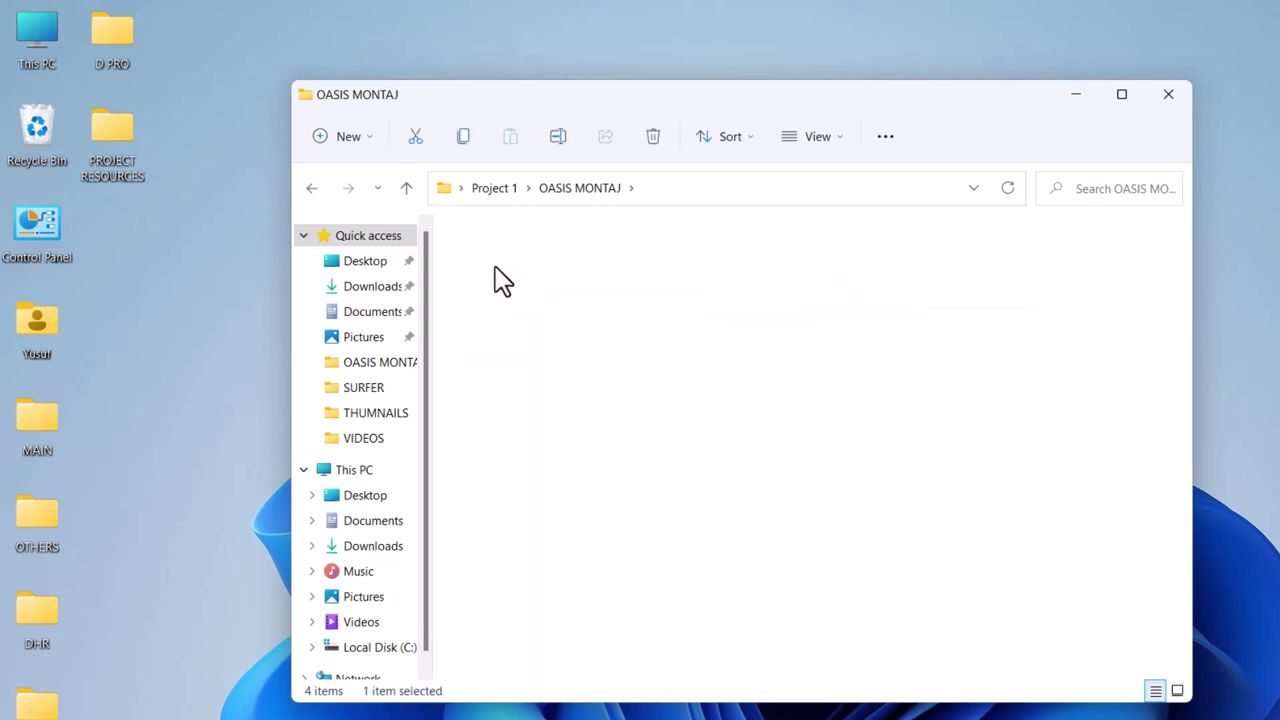
double_click(116, 143)
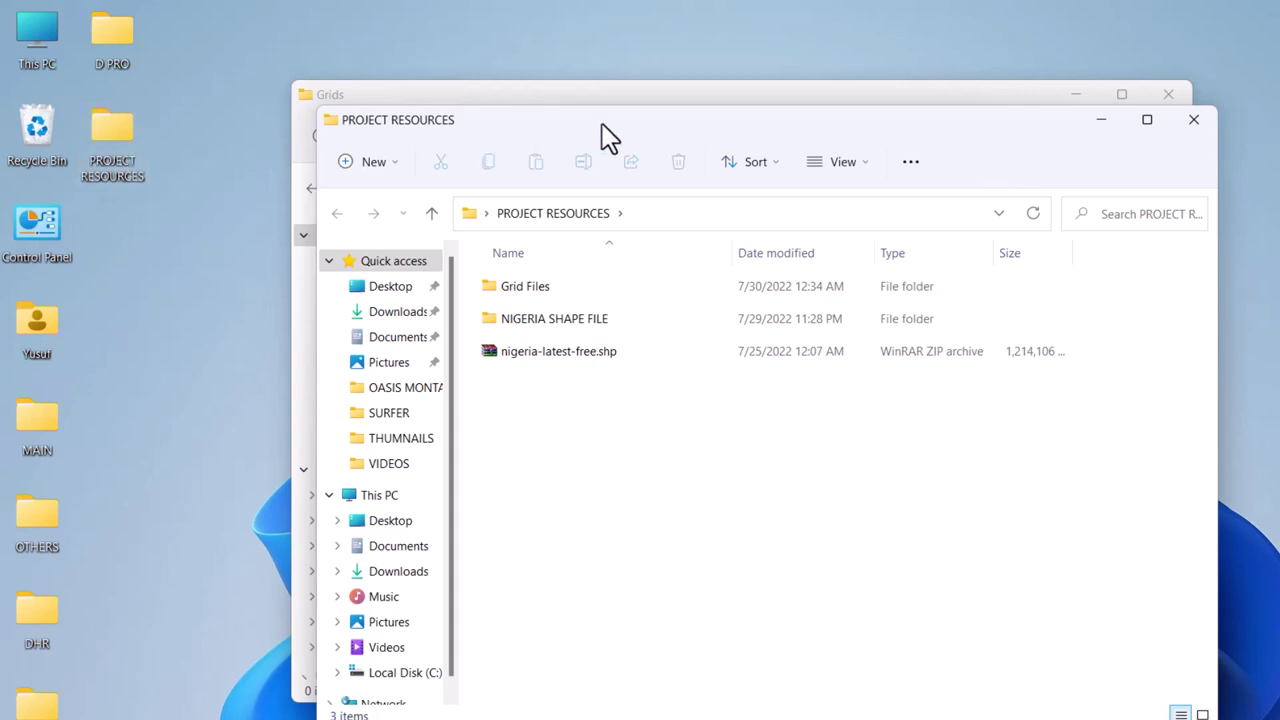
mouse_move(601, 124)
mouse_down()
mouse_move(543, 120)
mouse_move(610, 130)
mouse_up()
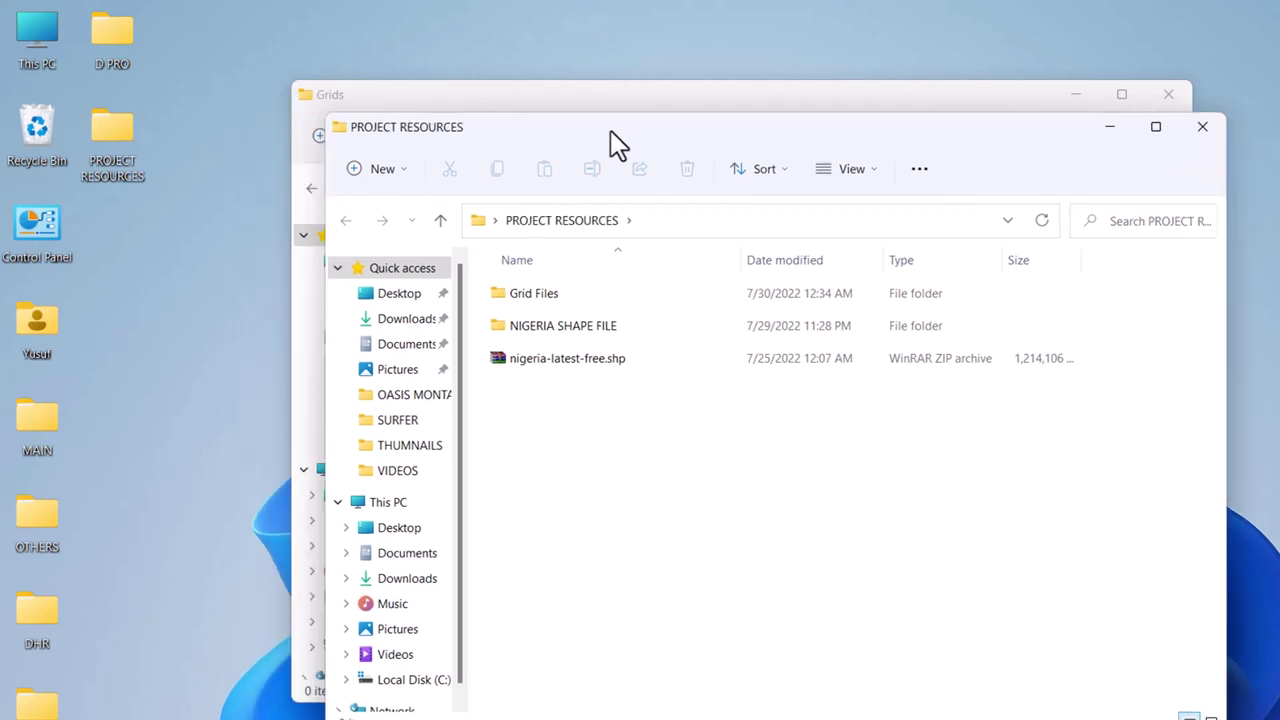
double_click(540, 287)
click(543, 358)
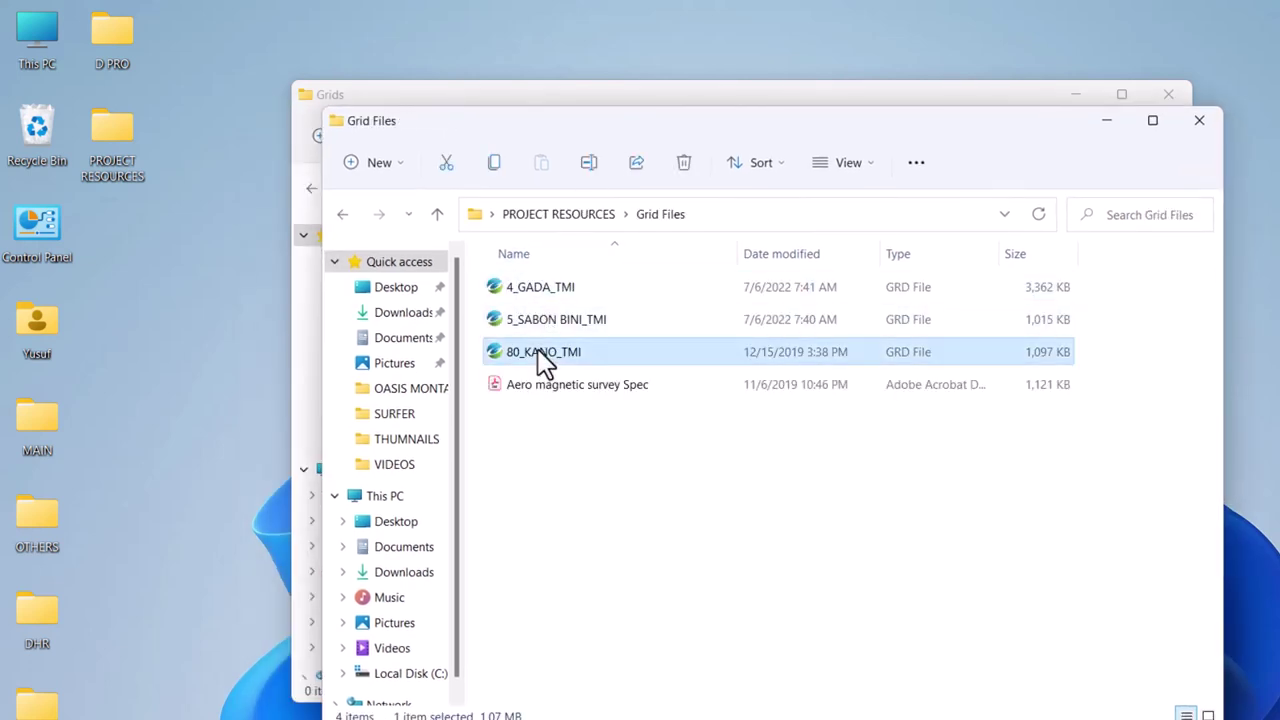
right_click(543, 360)
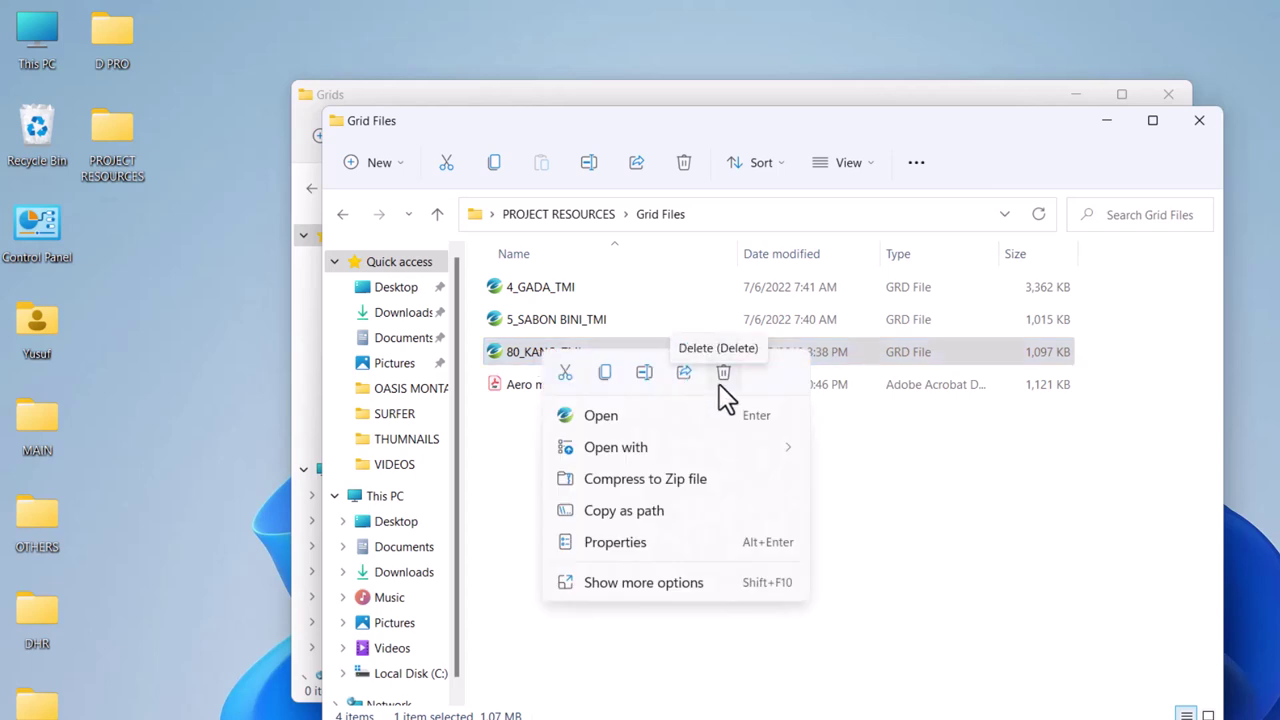
click(605, 375)
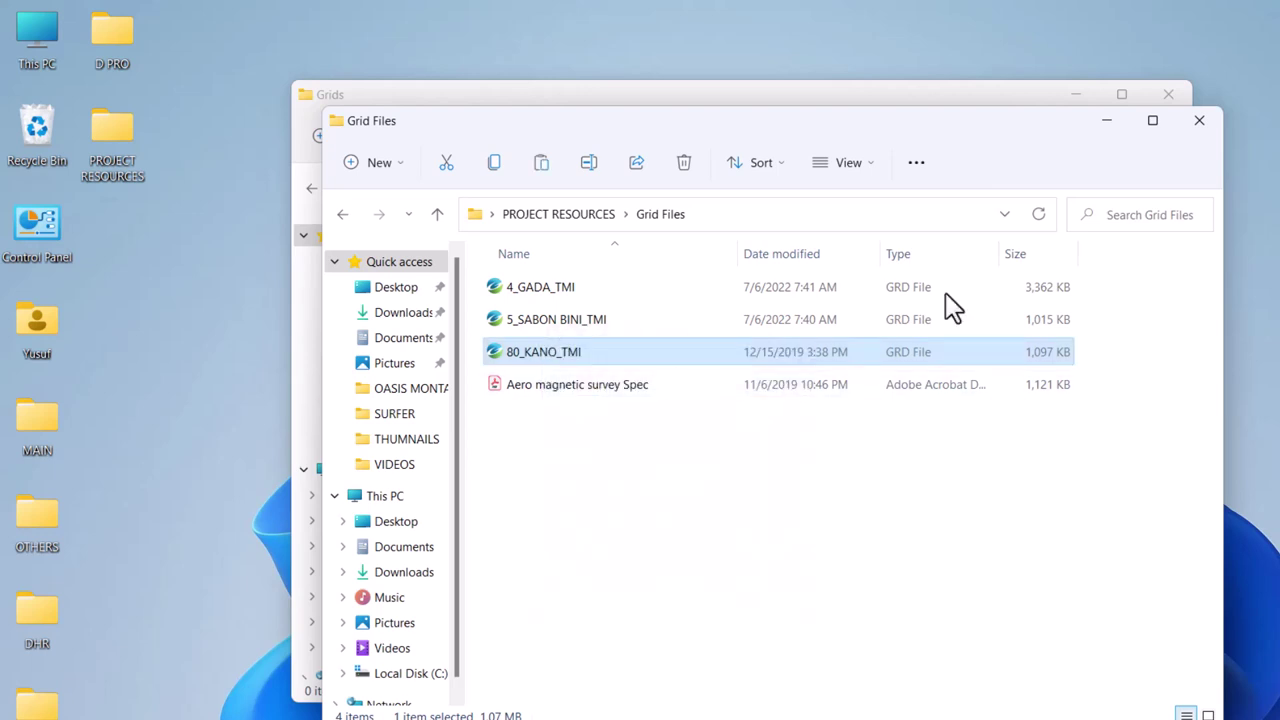
Paste the 80_KANO_TMI grid file into the empty Grids folder
click(1106, 120)
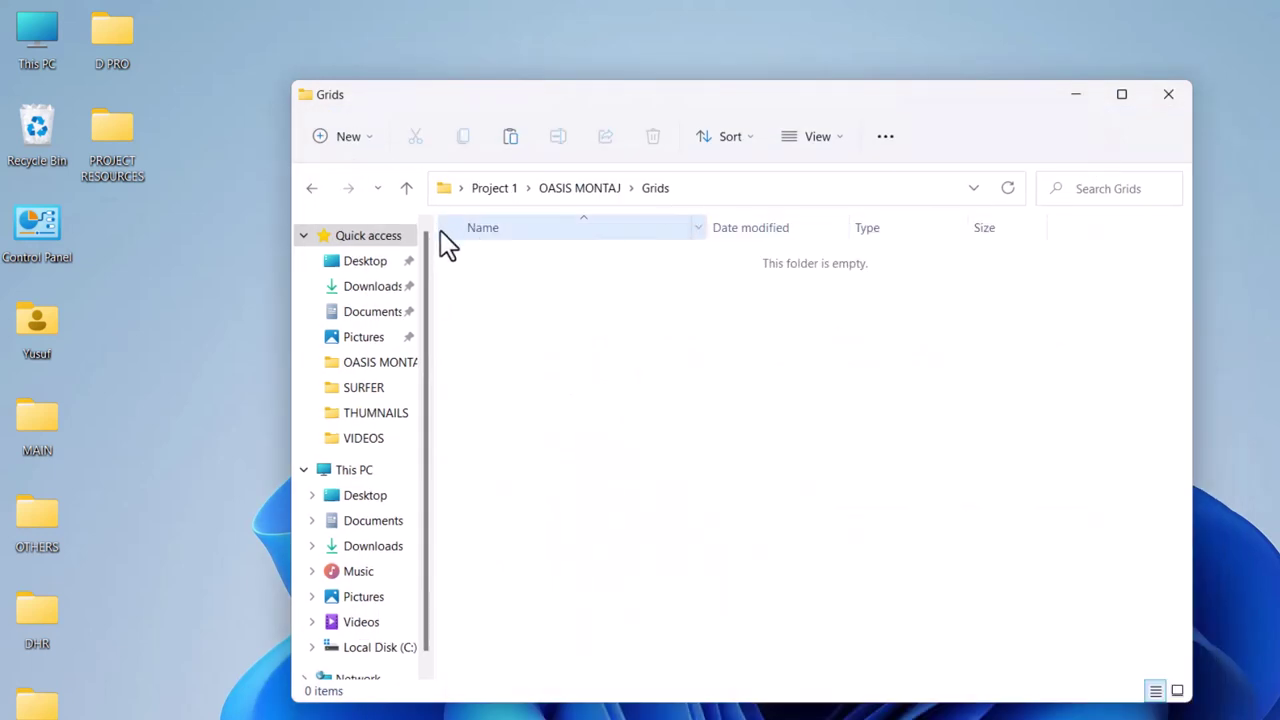
right_click(521, 288)
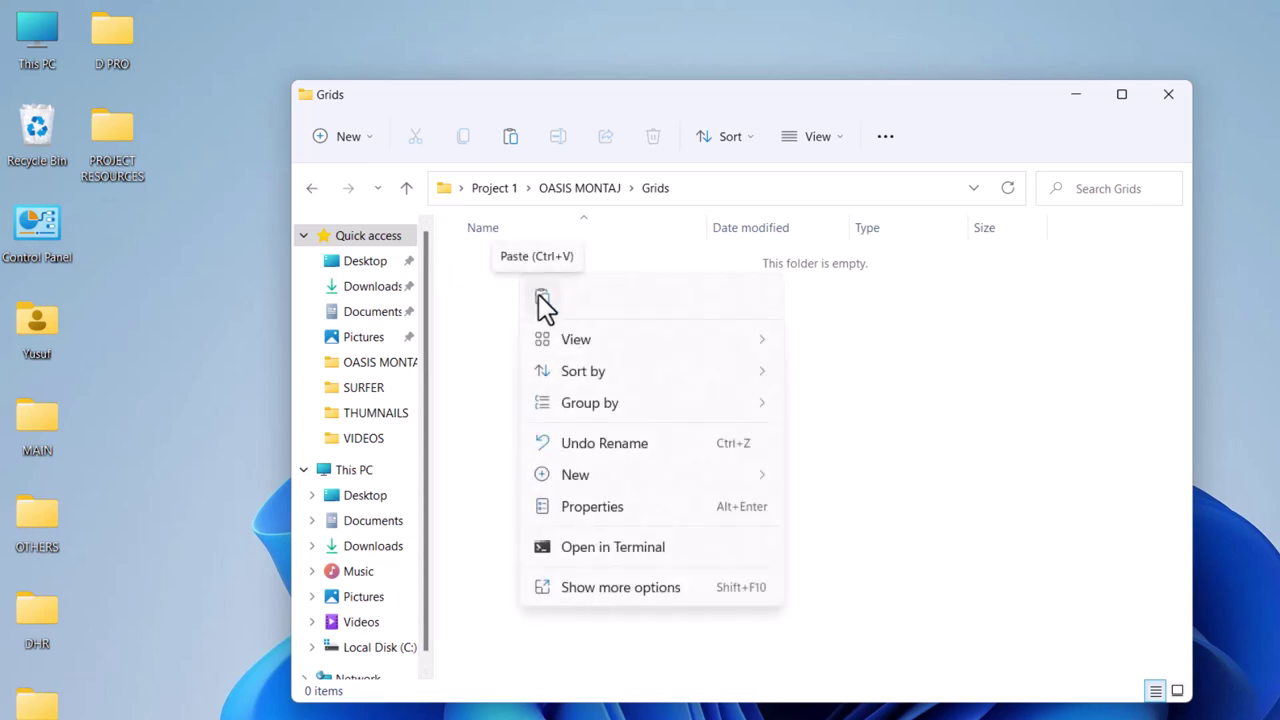
click(540, 298)
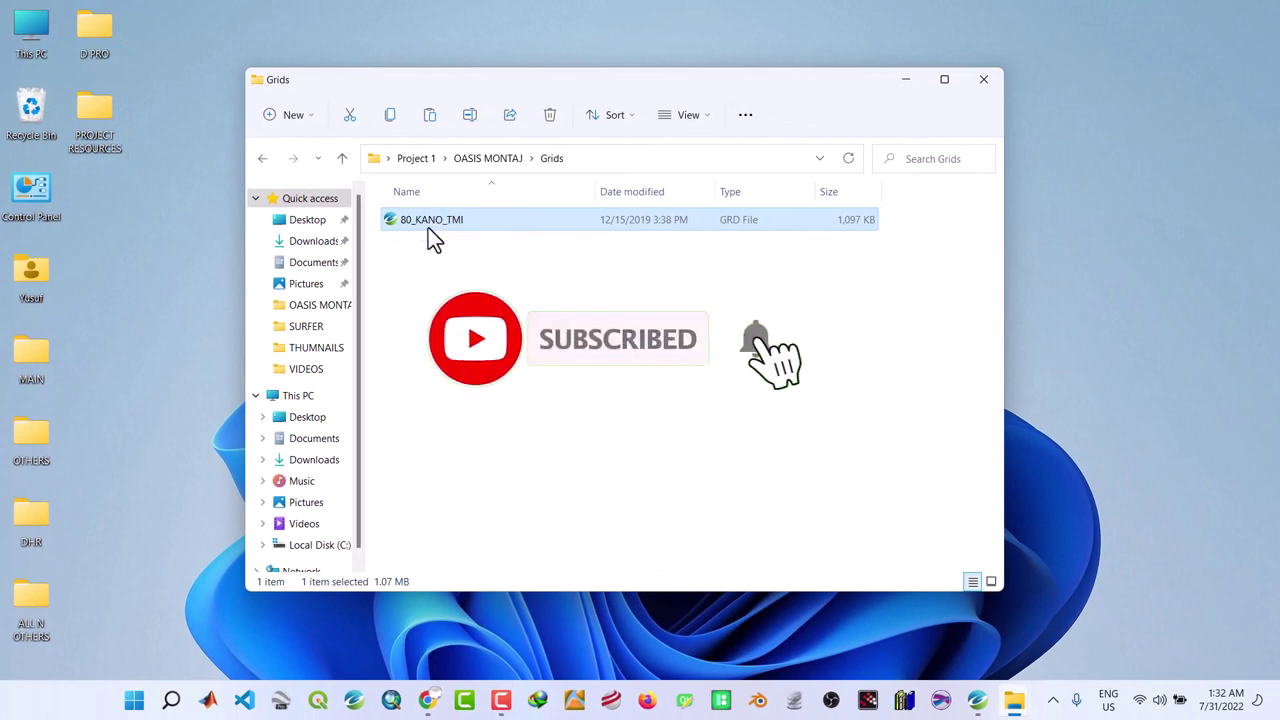
click(436, 292)
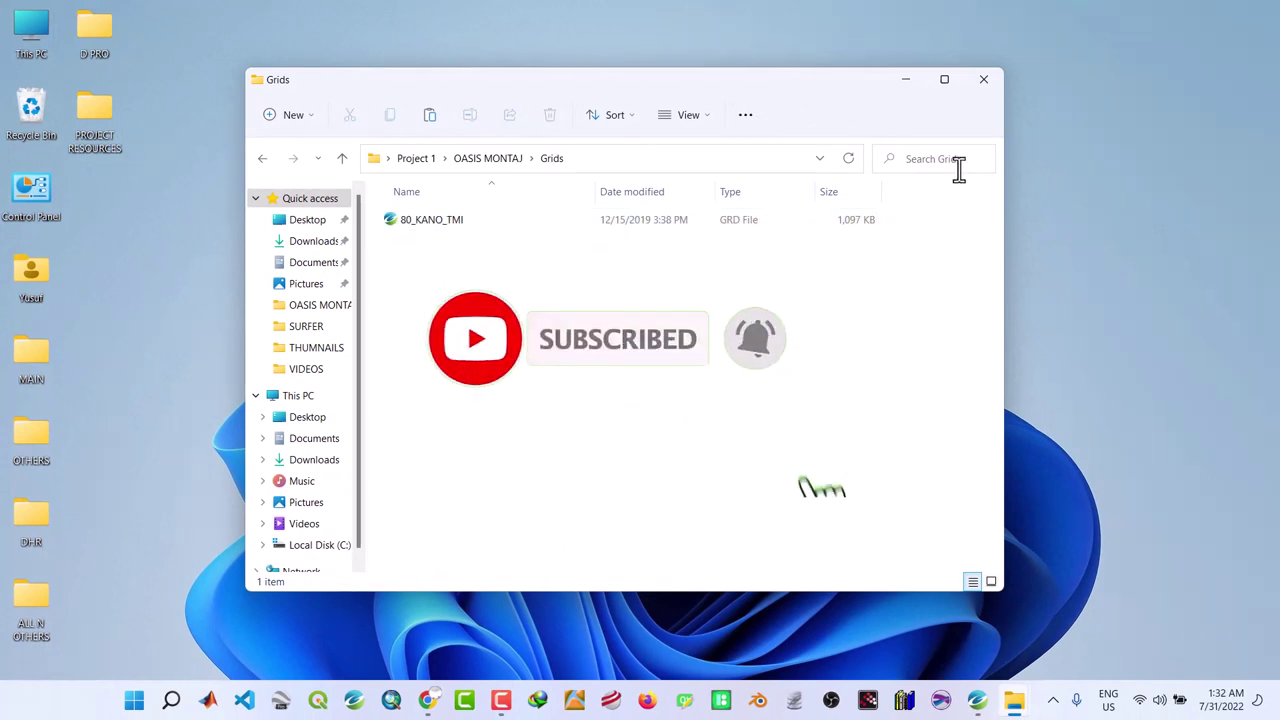
Save a new Oasis montaj project as app in Desktop > Project 1 > OASIS MONTAJ
click(986, 80)
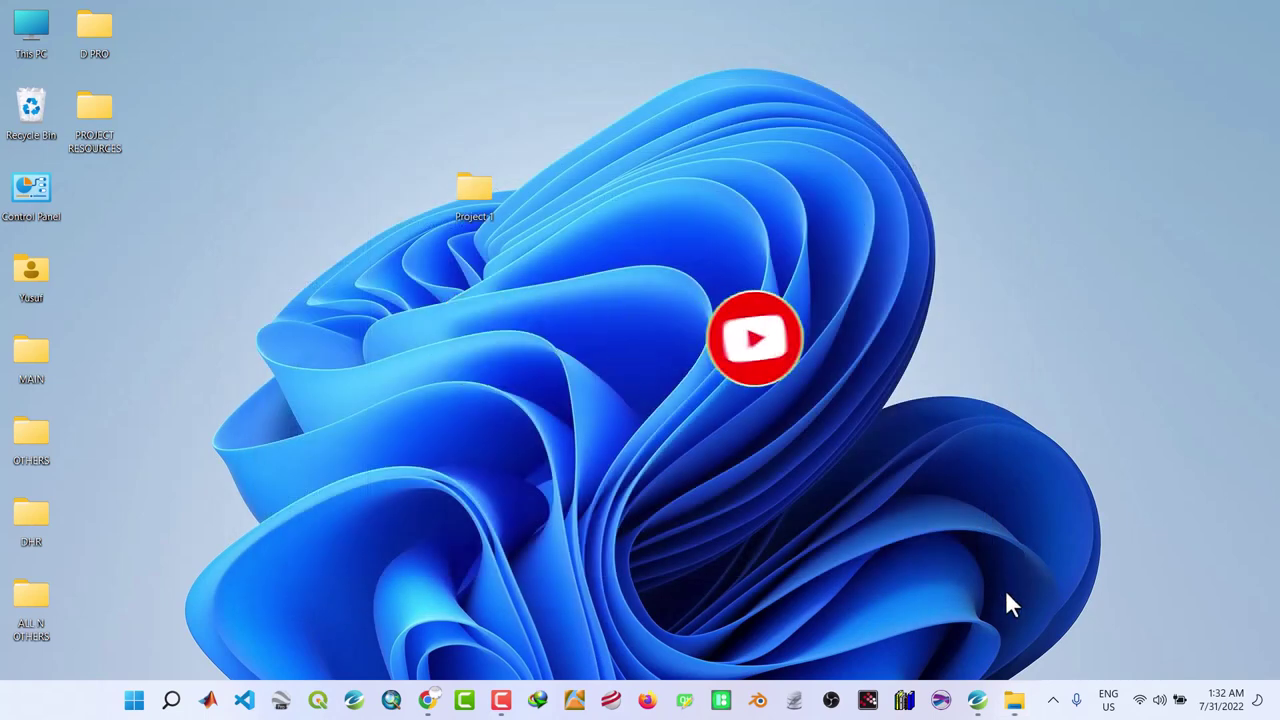
click(977, 710)
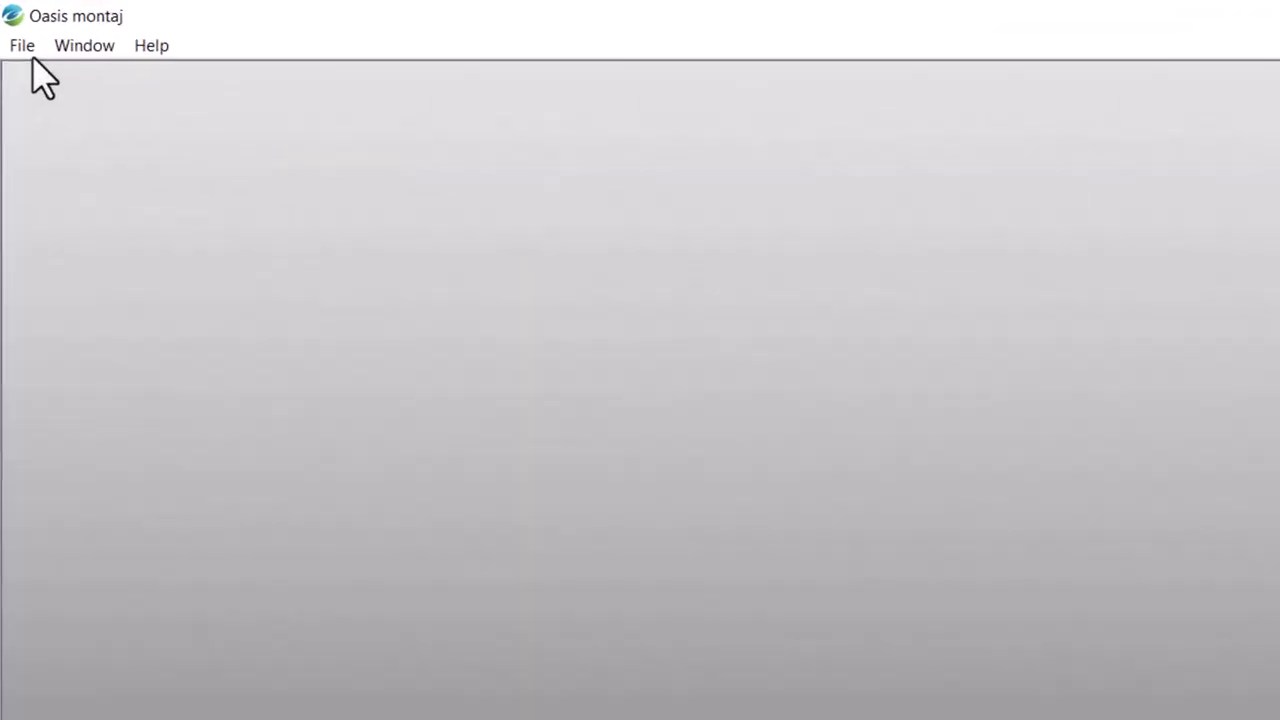
click(14, 28)
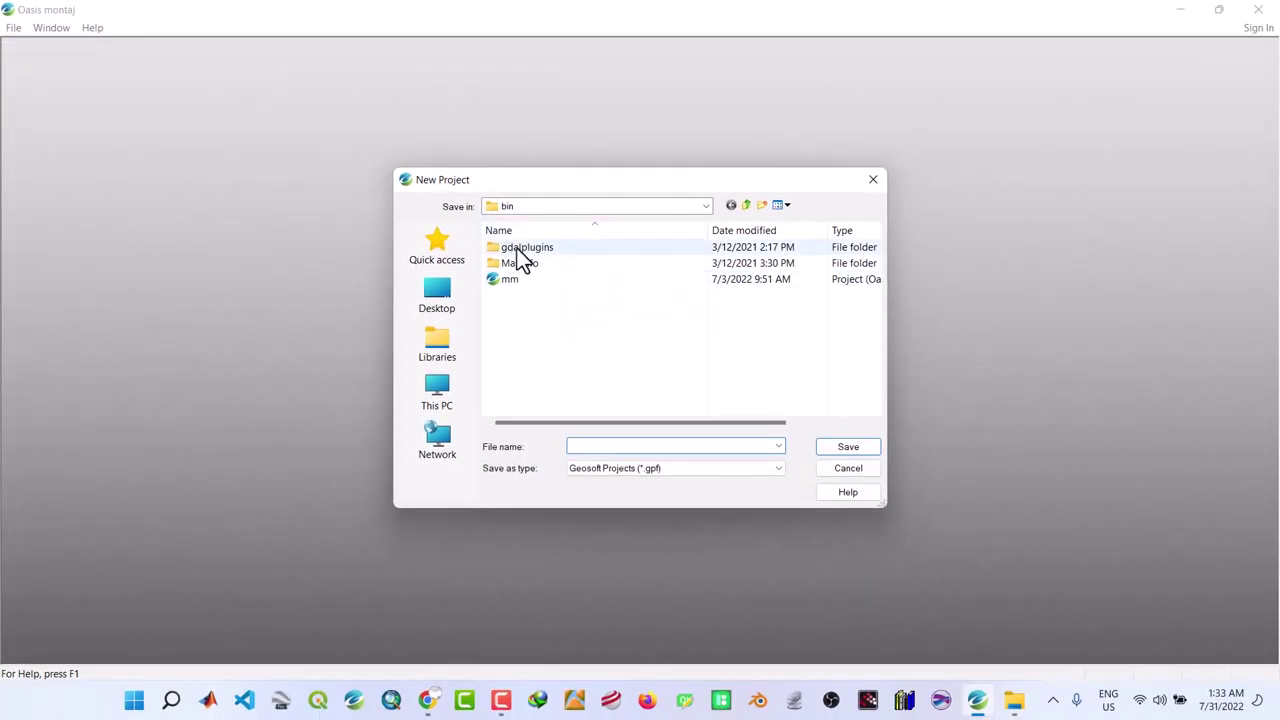
click(435, 289)
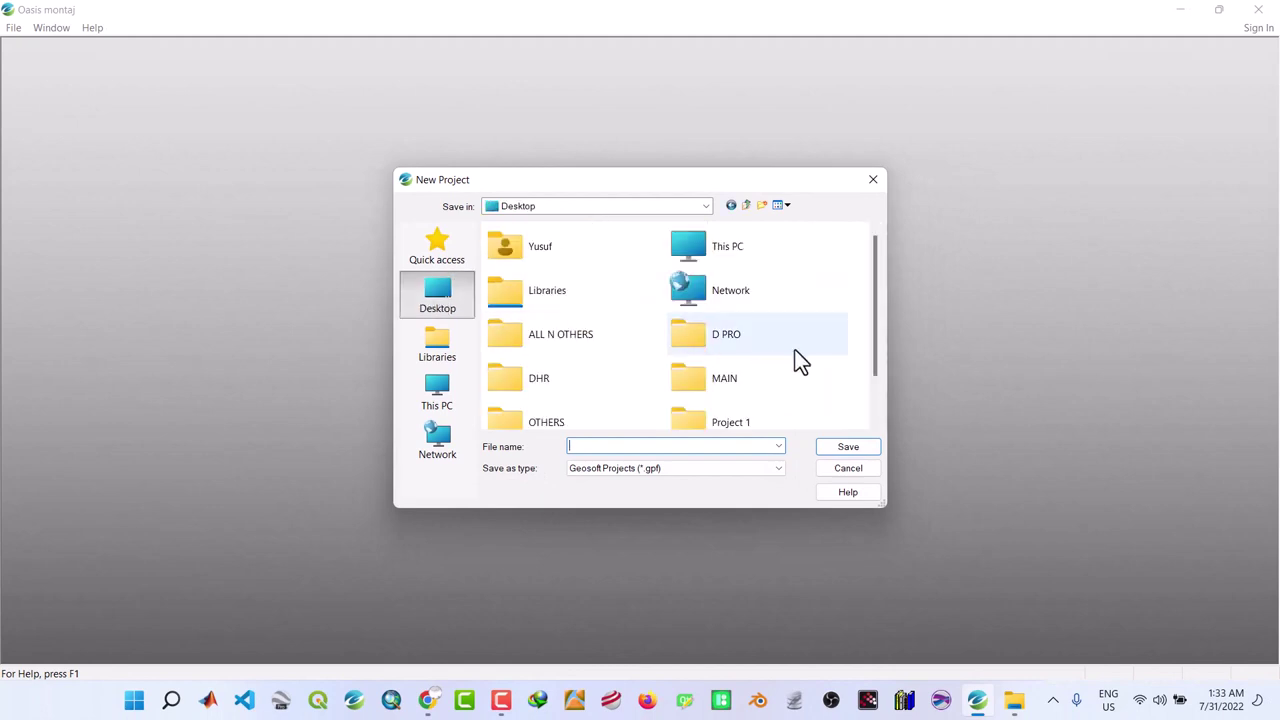
drag(872, 361, 868, 404)
double_click(717, 373)
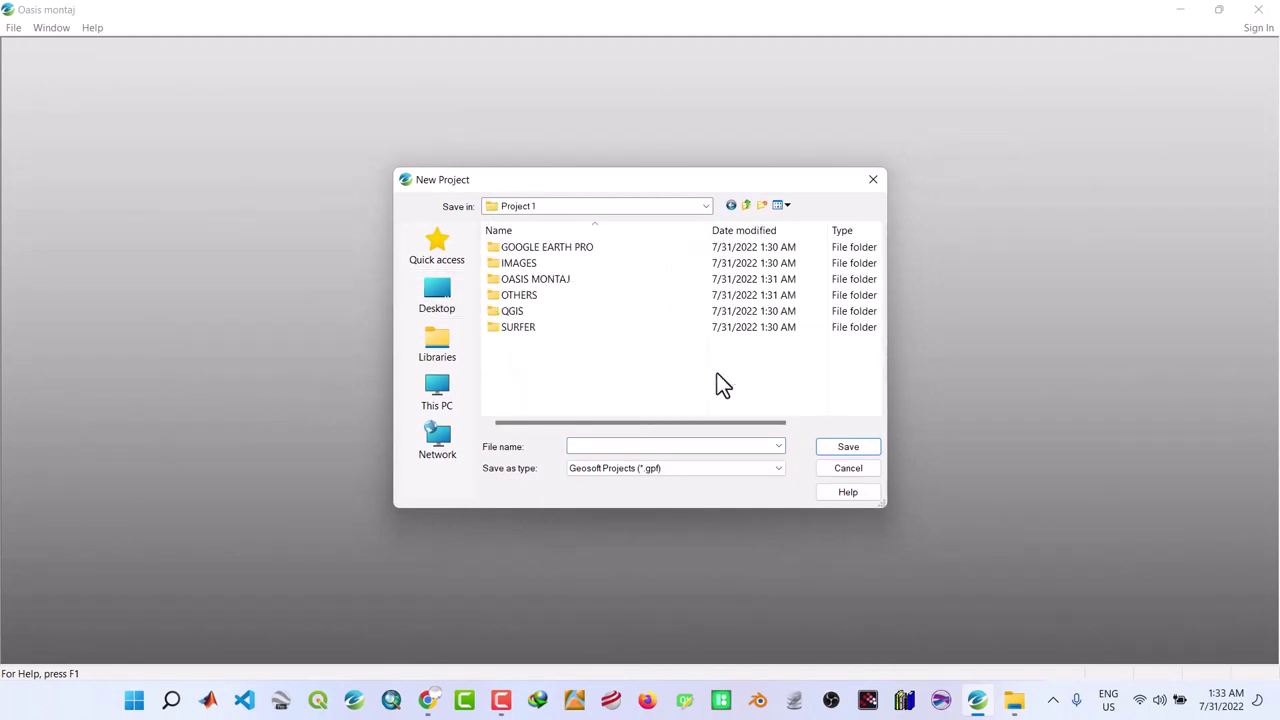
double_click(545, 285)
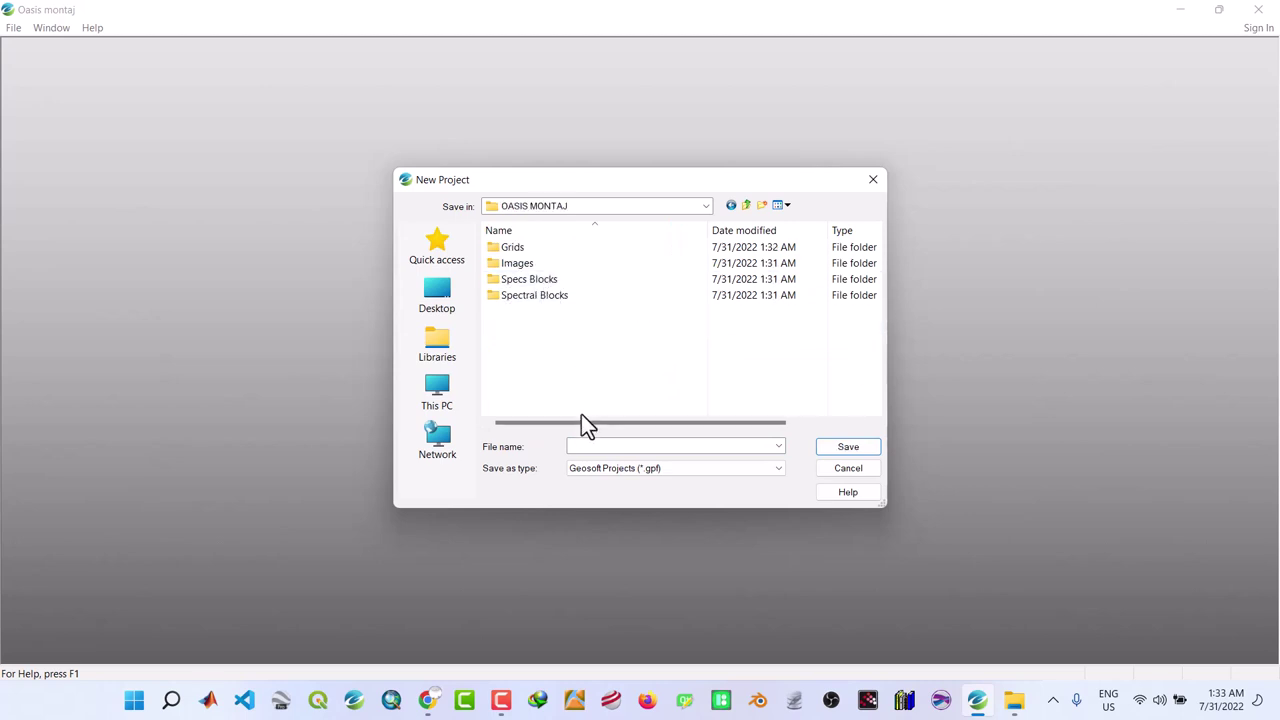
click(591, 446)
text(app)
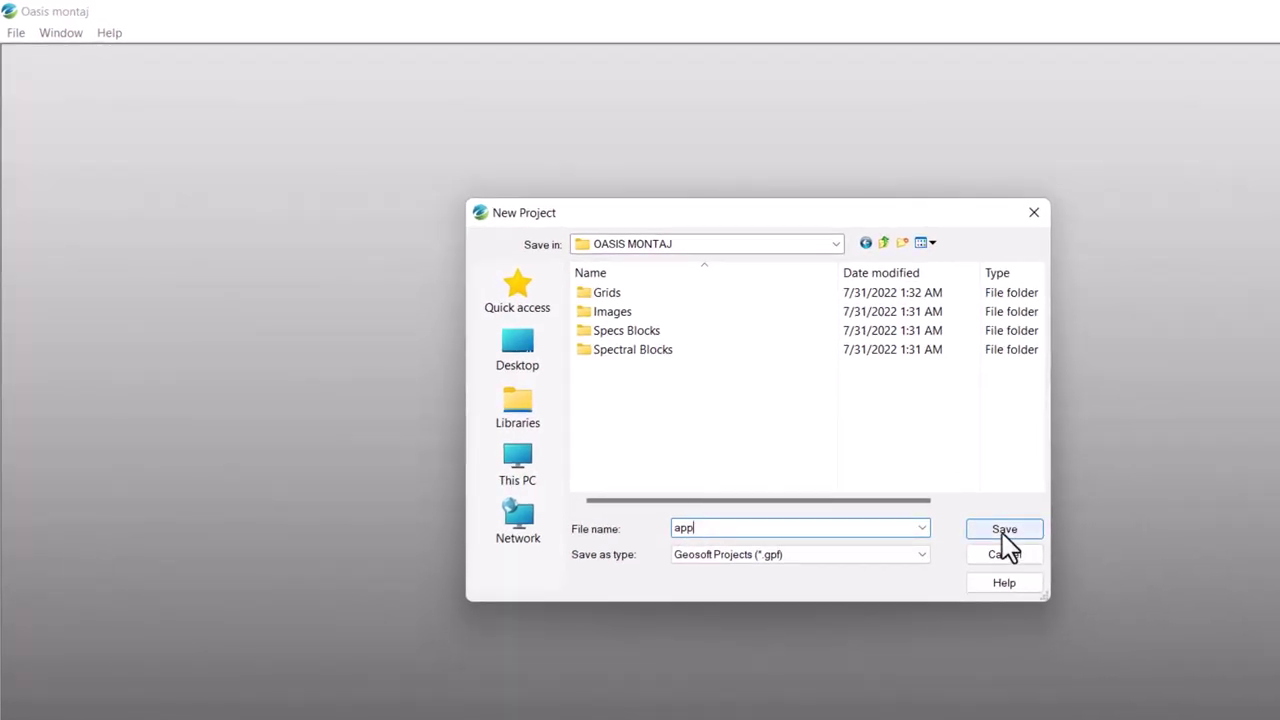
click(1004, 530)
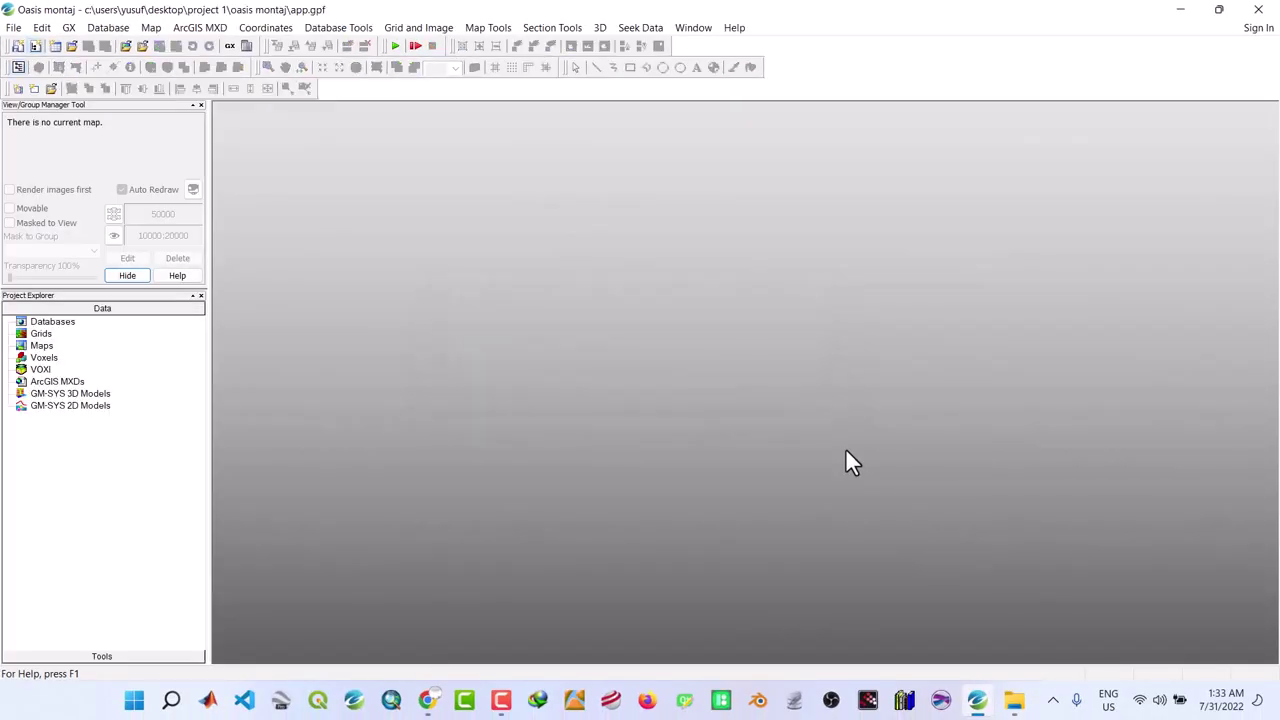
Add 80_KANO_TMI from Project 1\OASIS MONTAJ\Grids to the project and maximize its window
click(200, 105)
click(41, 144)
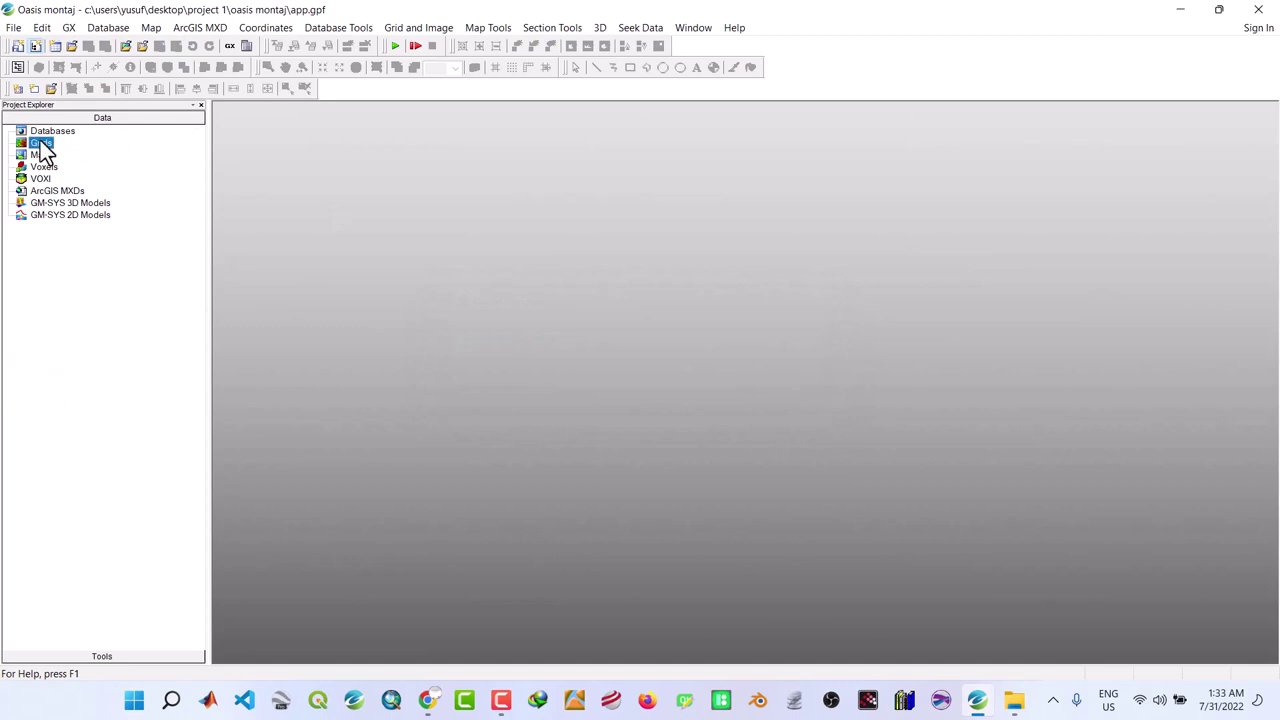
right_click(41, 144)
click(75, 151)
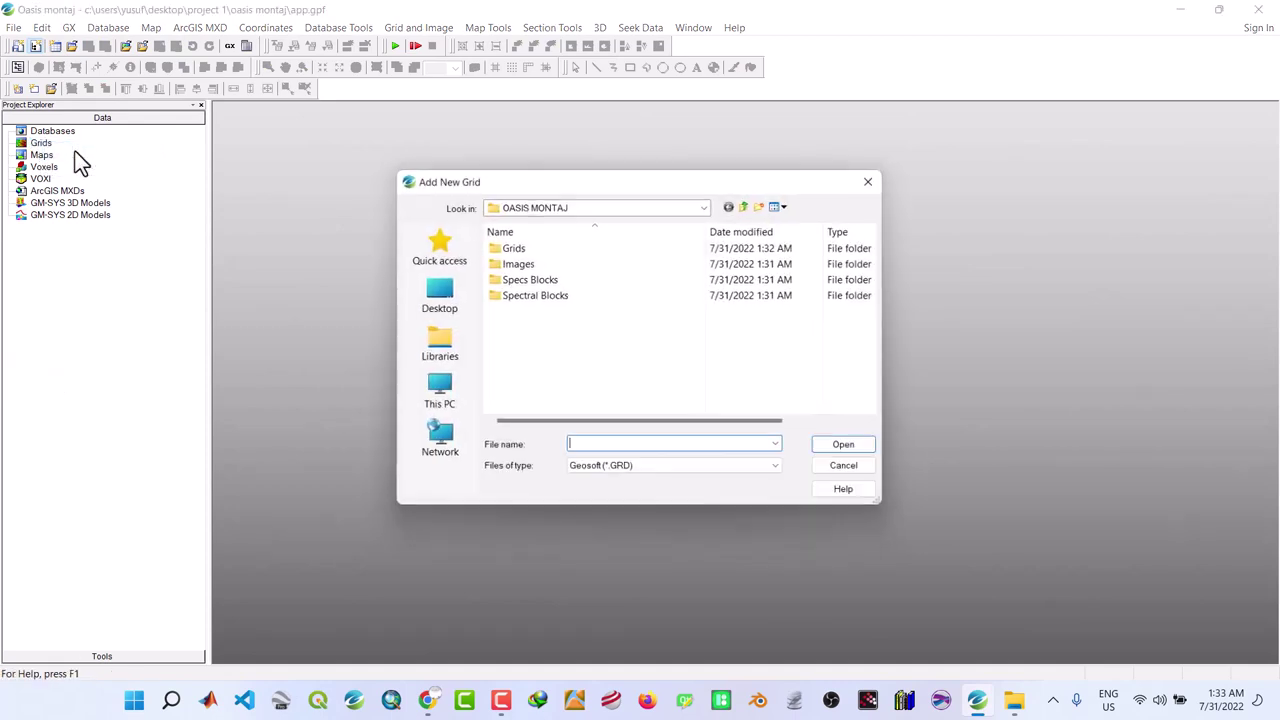
click(437, 295)
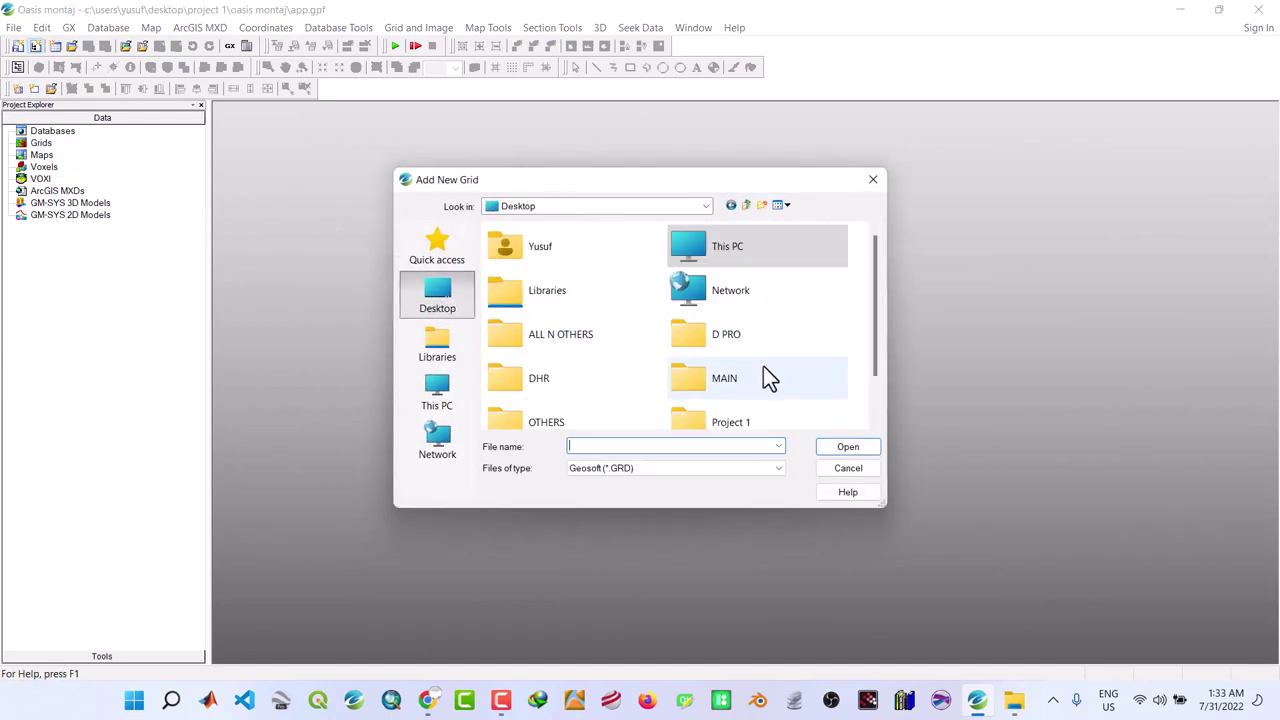
scroll(763, 368, down, 1)
double_click(740, 372)
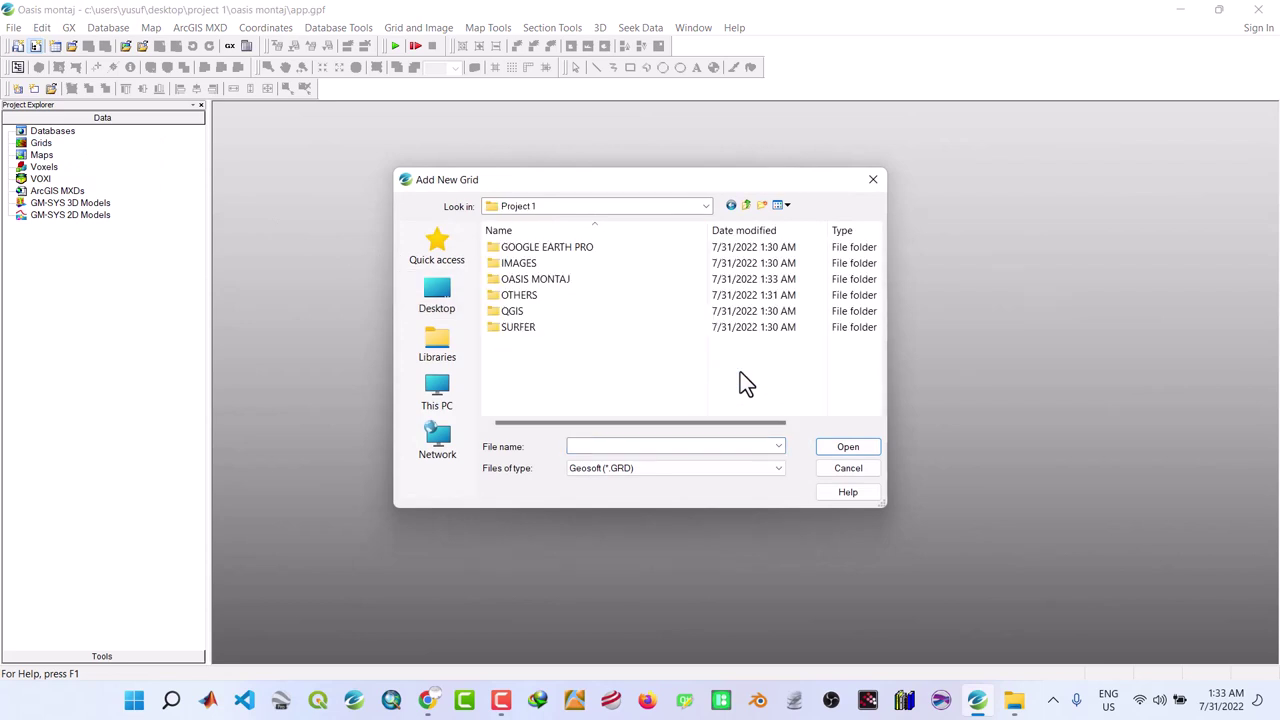
double_click(531, 280)
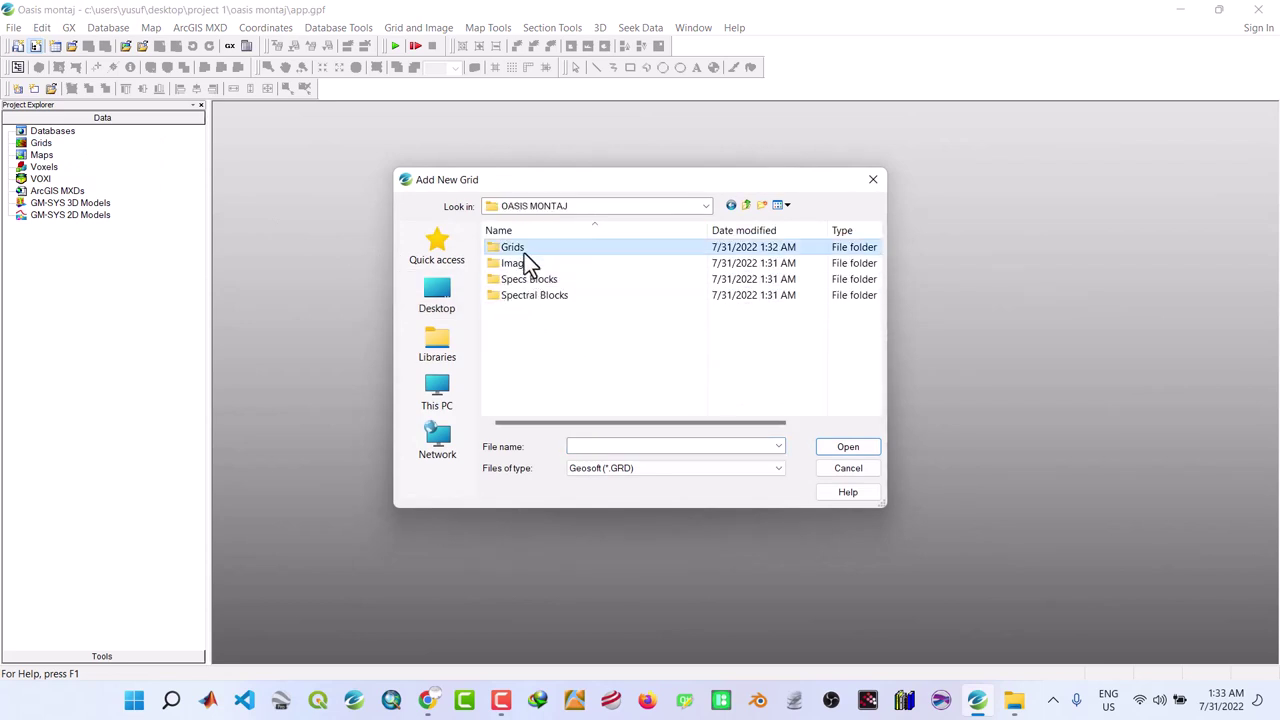
double_click(524, 253)
click(524, 253)
click(843, 447)
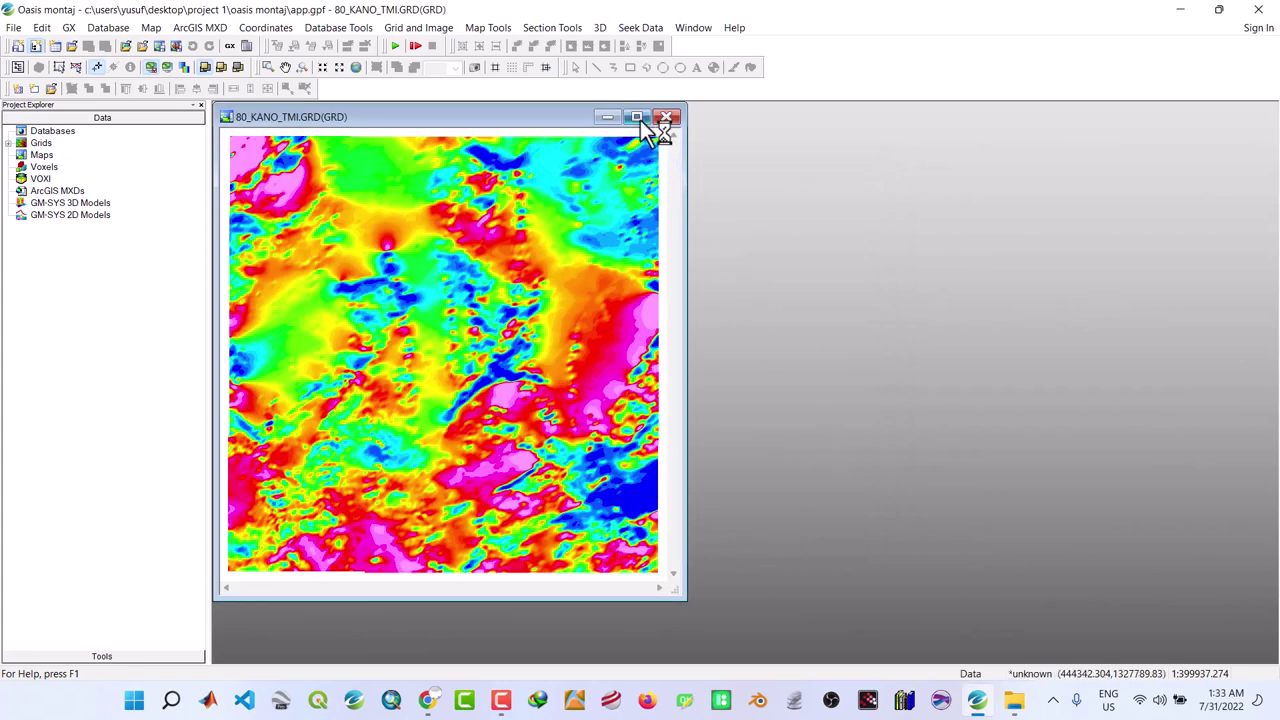
click(636, 118)
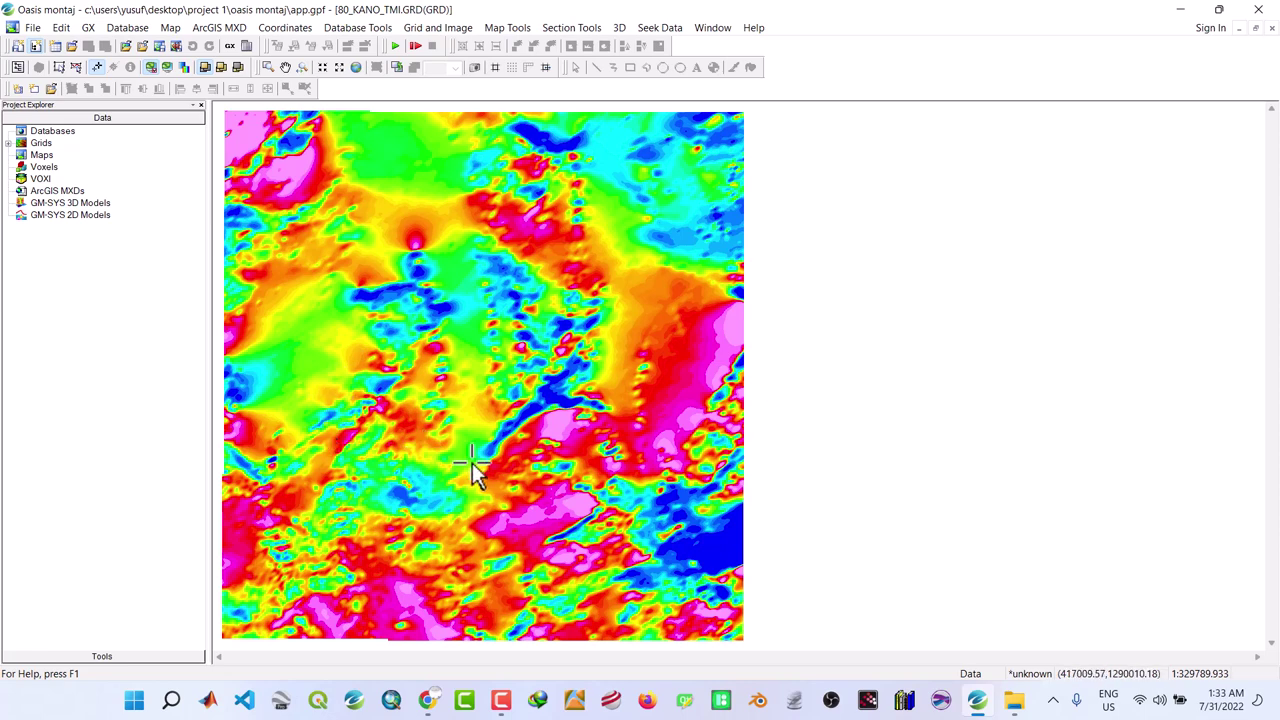
Reproject 80_KANO_TMI.GRD, setting its current coordinate system to Projected (x,y)
click(436, 28)
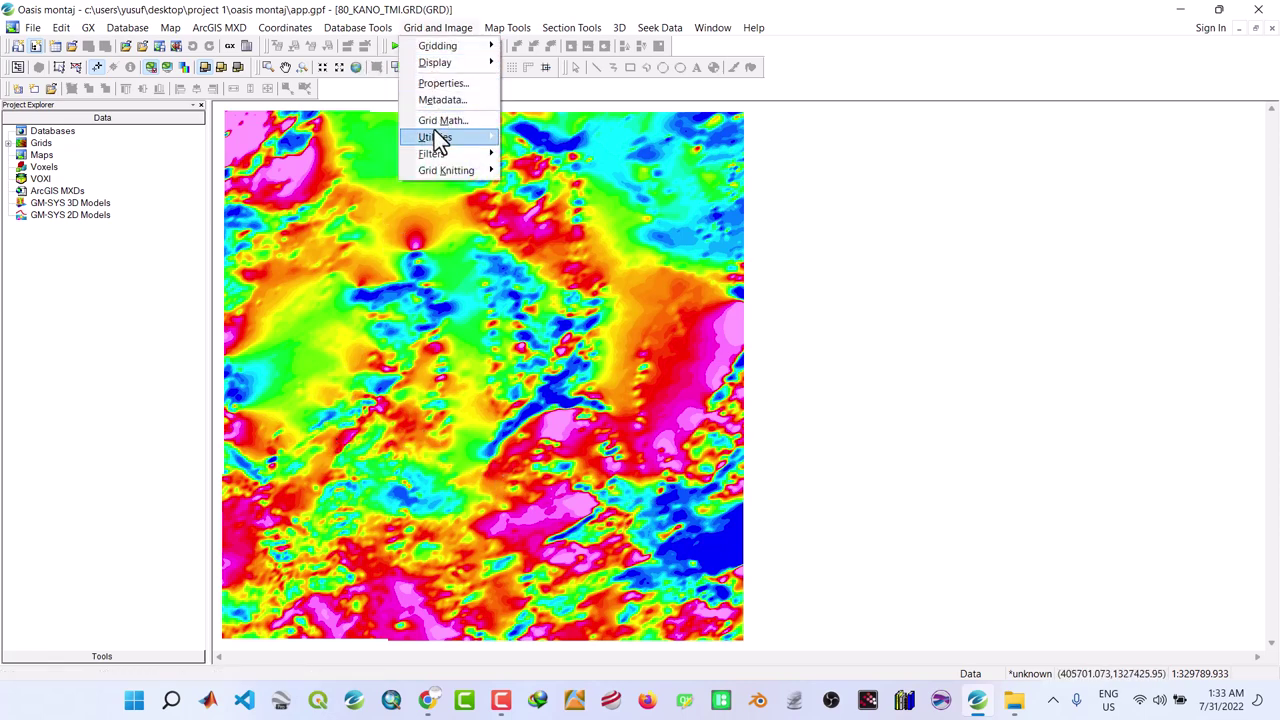
mouse_move(437, 140)
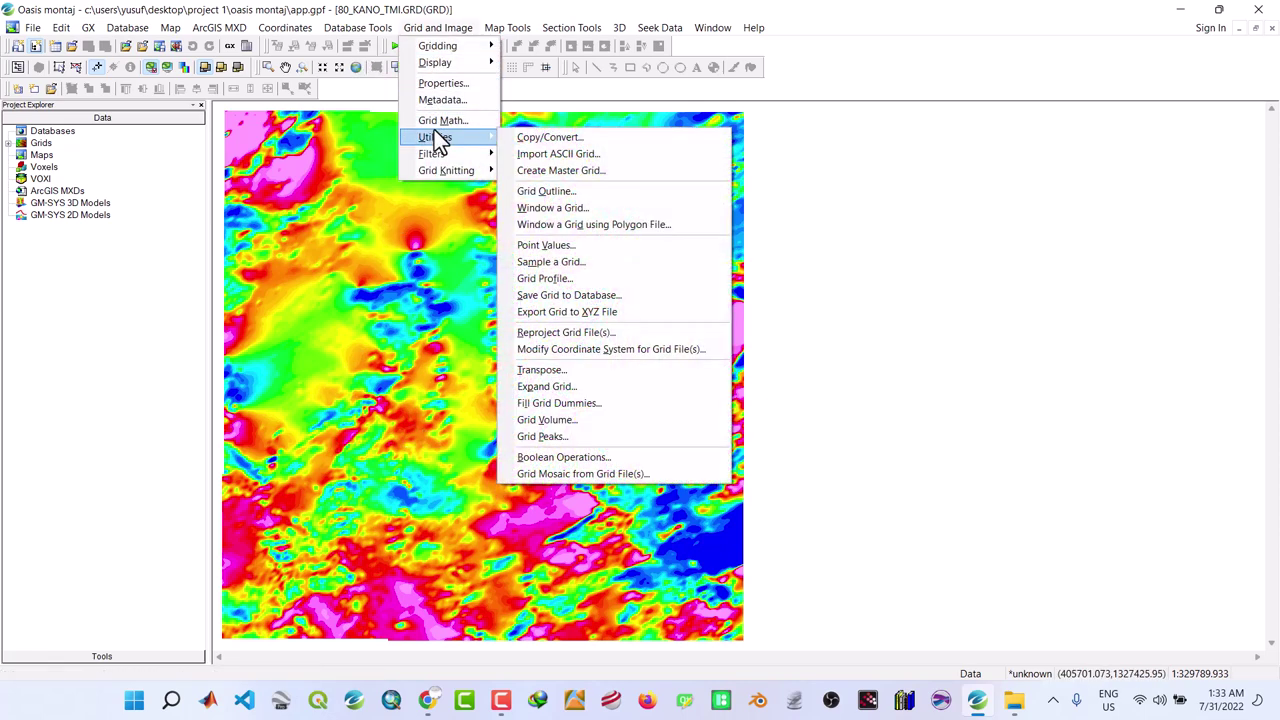
click(557, 334)
click(767, 338)
click(757, 350)
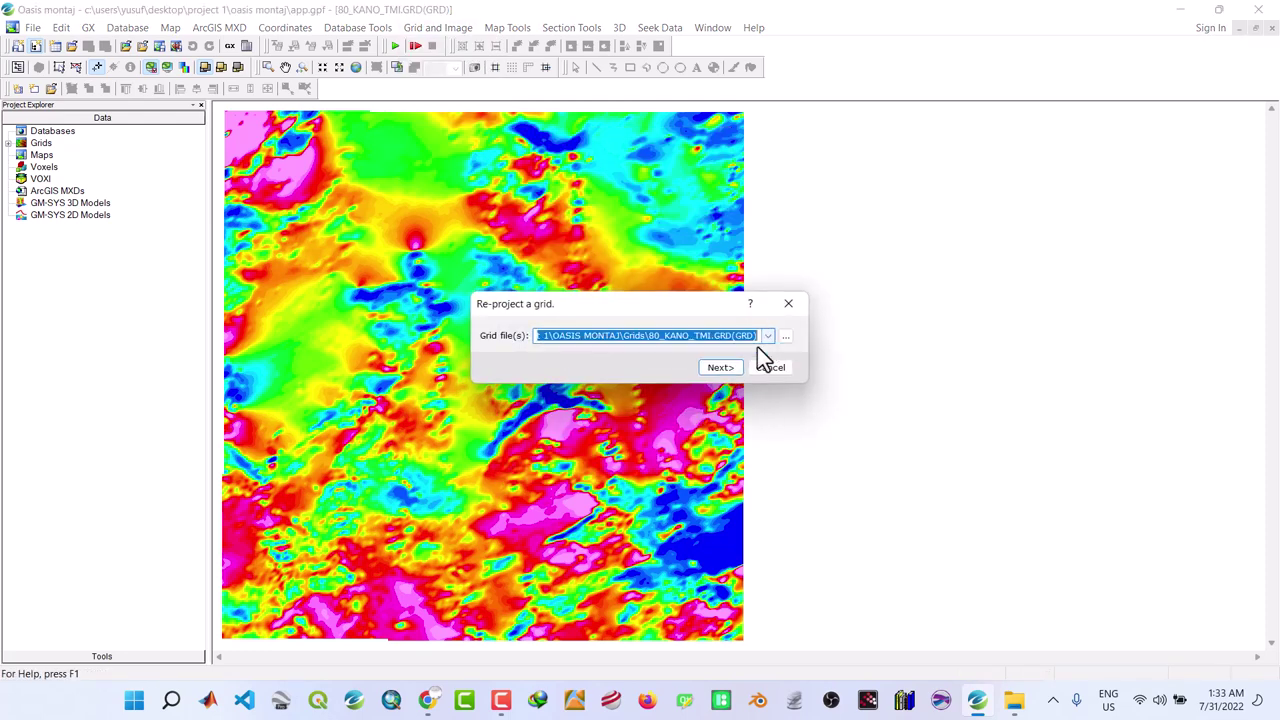
click(725, 367)
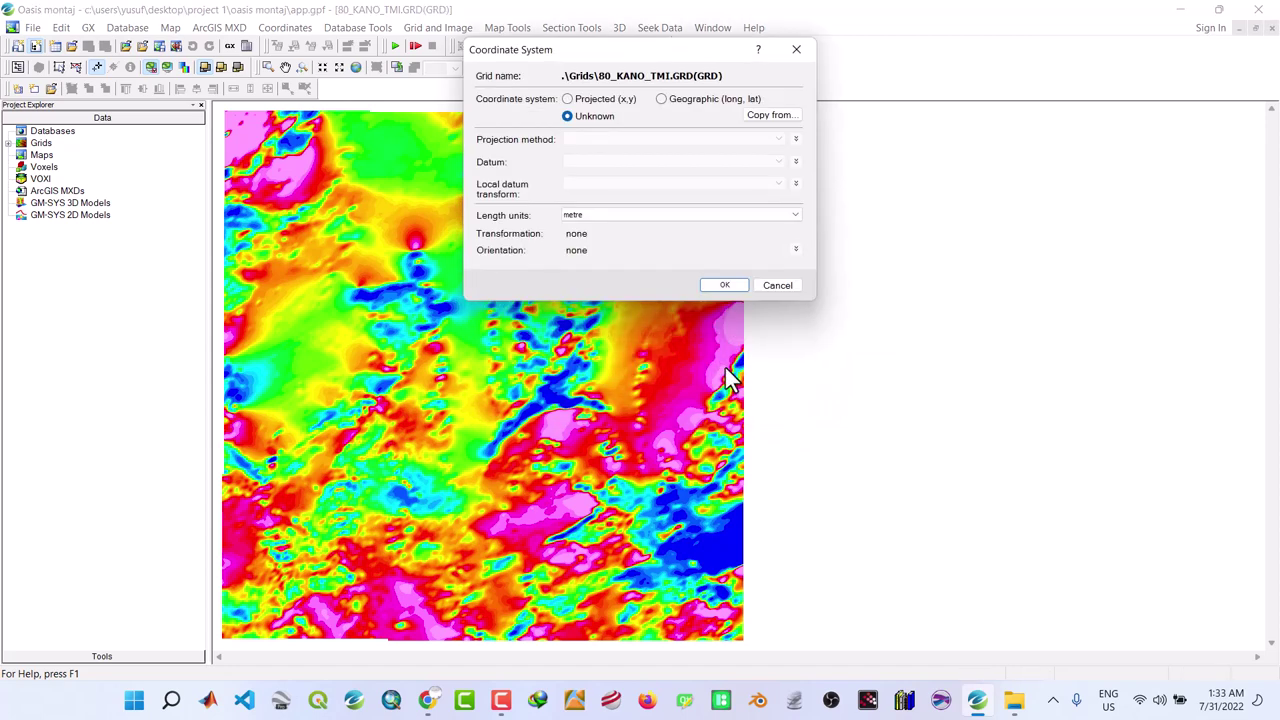
click(568, 99)
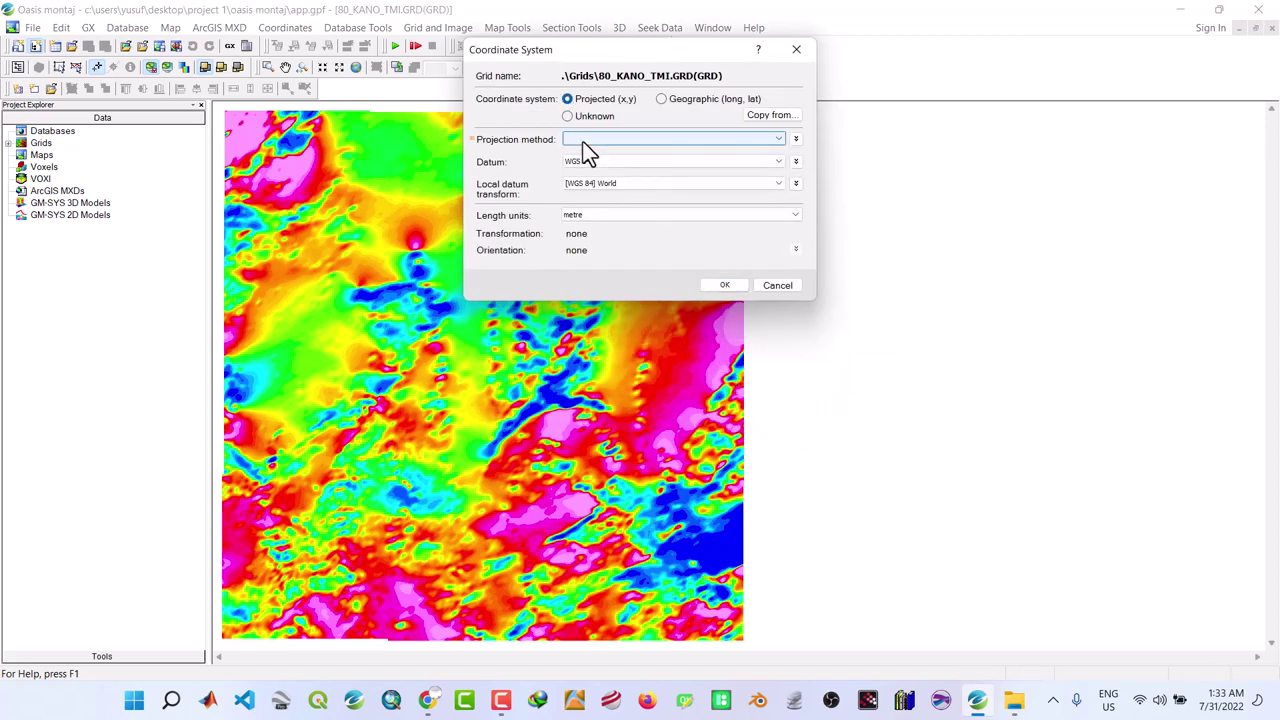
Confirm in the Aero magnetic survey Spec PDF that the TMI map uses WGS 84 / UTM zone 32N
click(1014, 705)
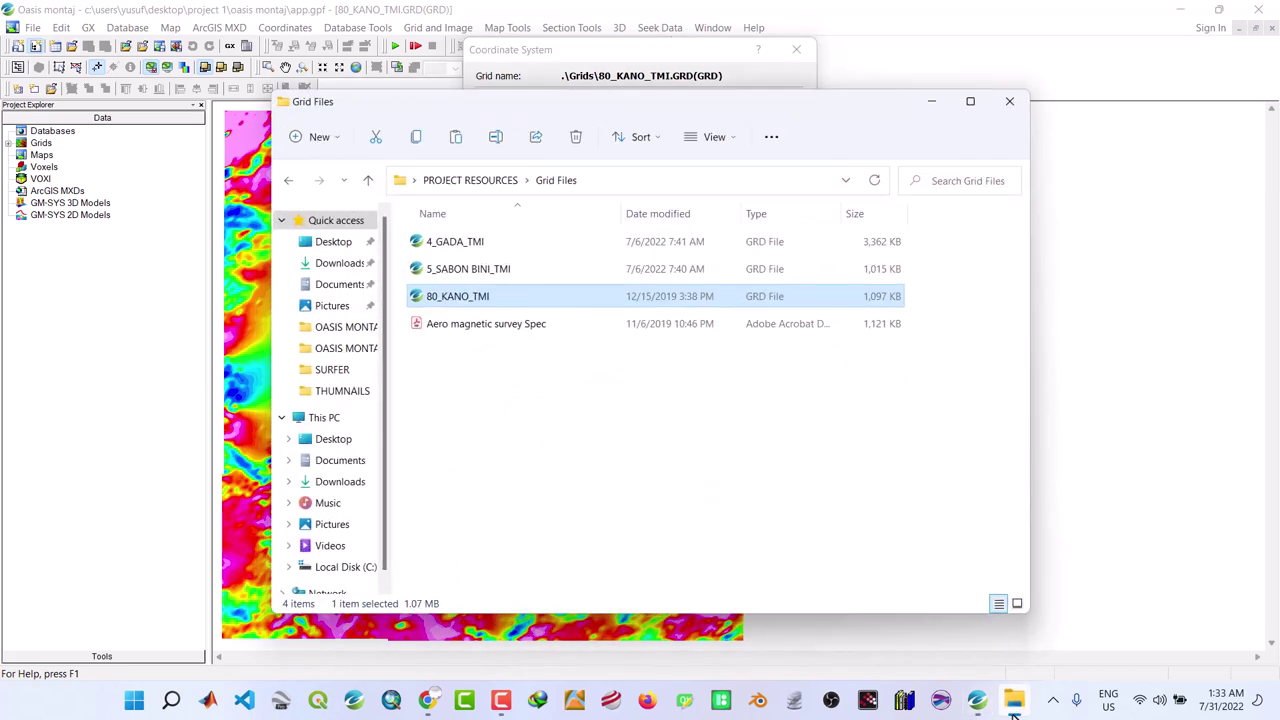
click(477, 329)
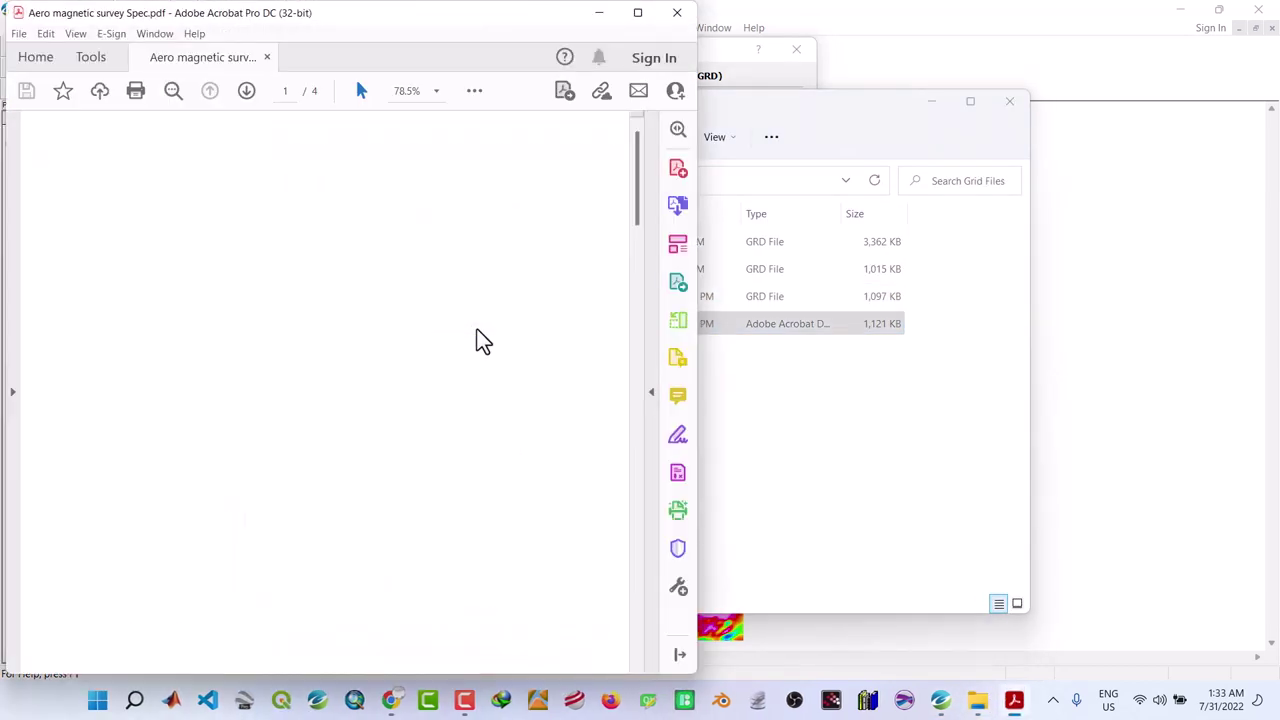
click(645, 12)
scroll(560, 300, down, 6)
drag(1222, 209, 1221, 640)
scroll(703, 434, up, 8)
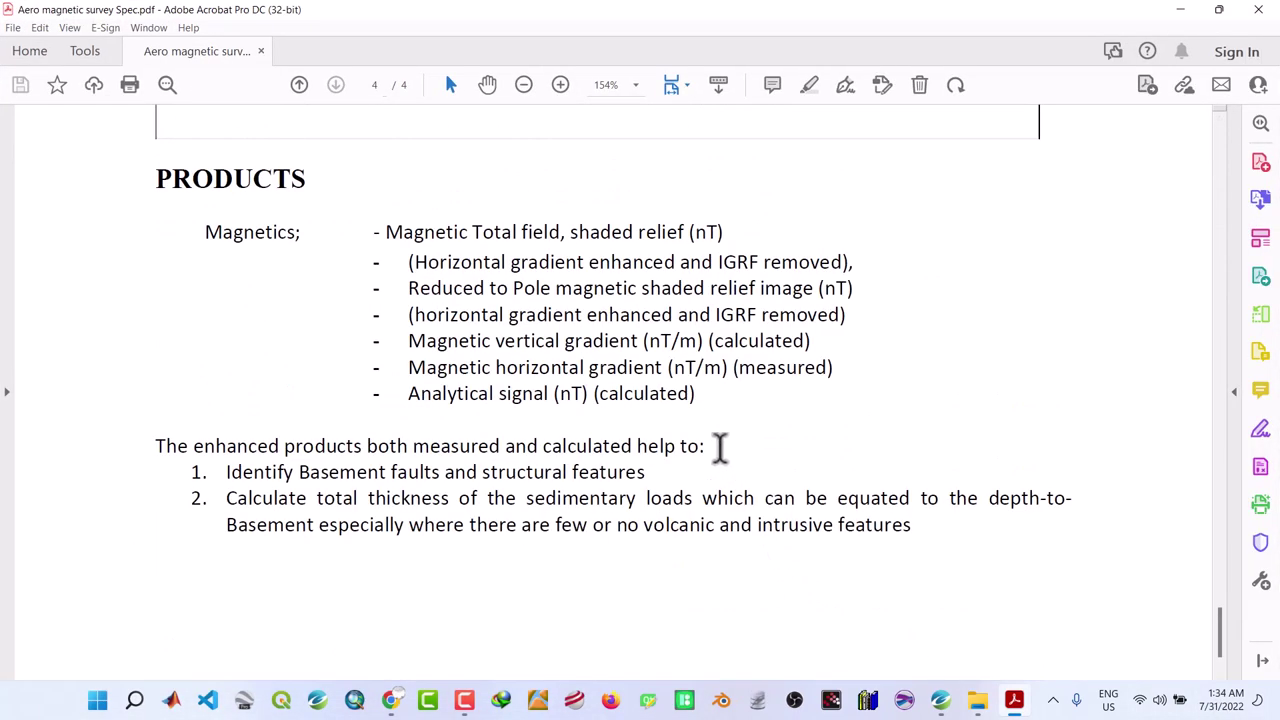
scroll(613, 362, up, 3)
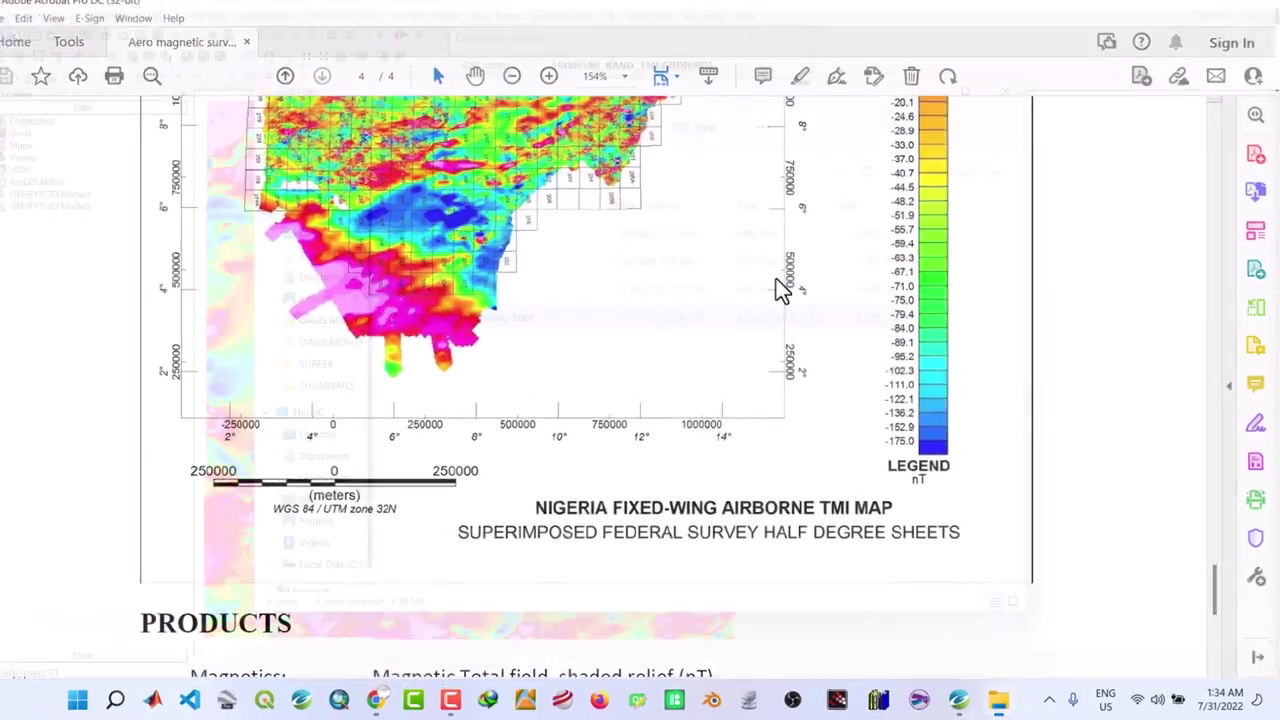
key(alt+F4)
click(931, 102)
Set the grid's source projection to UTM zone 32N
click(601, 141)
text(UTM zone 10N)
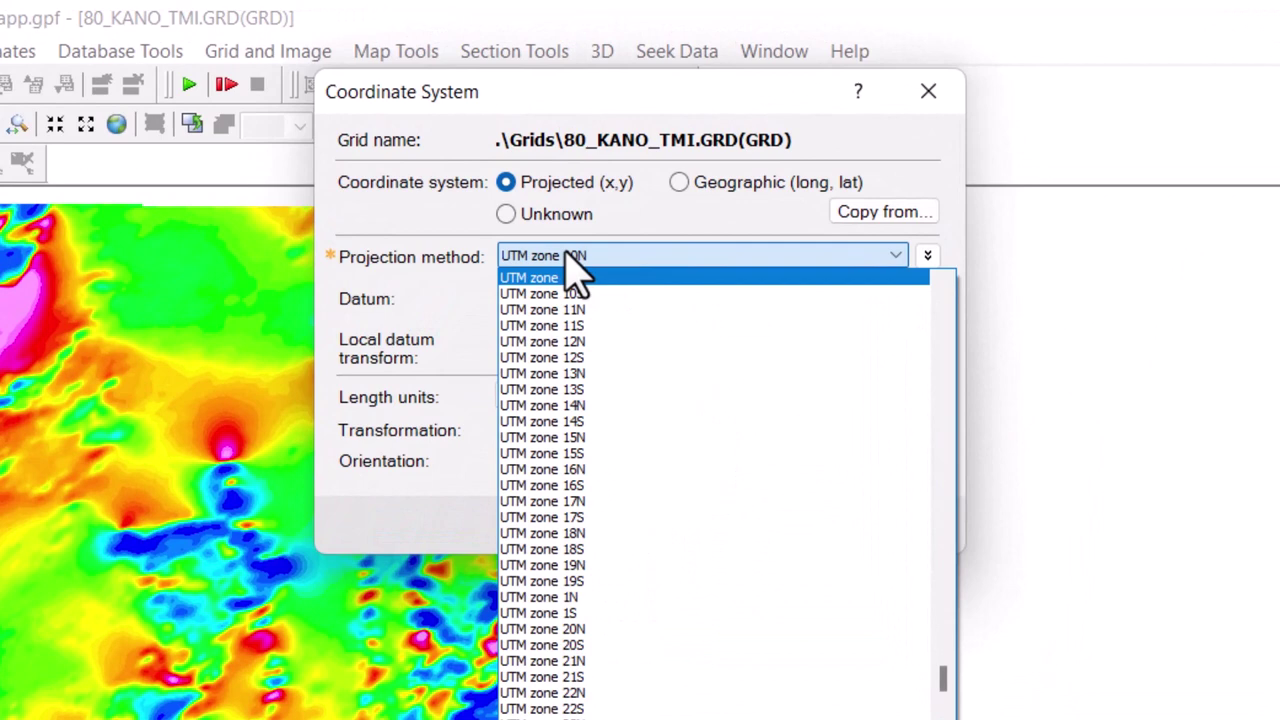
scroll(645, 620, down, 4)
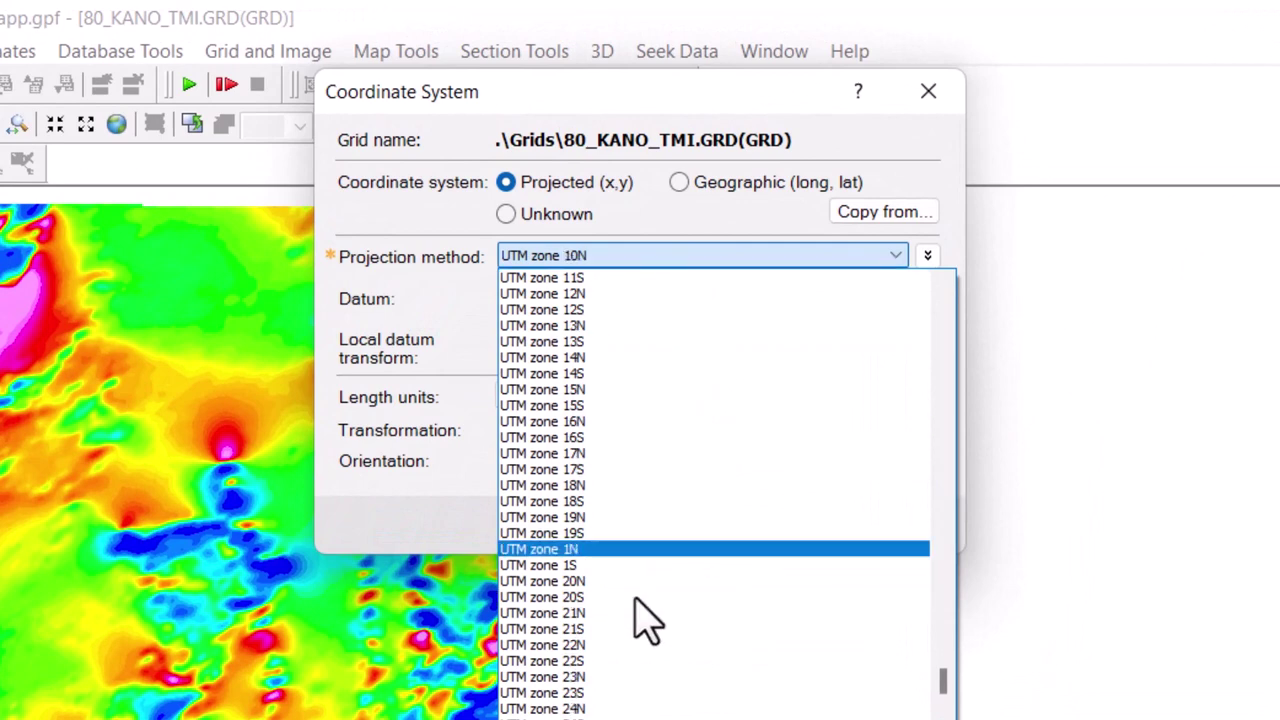
scroll(645, 620, down, 3)
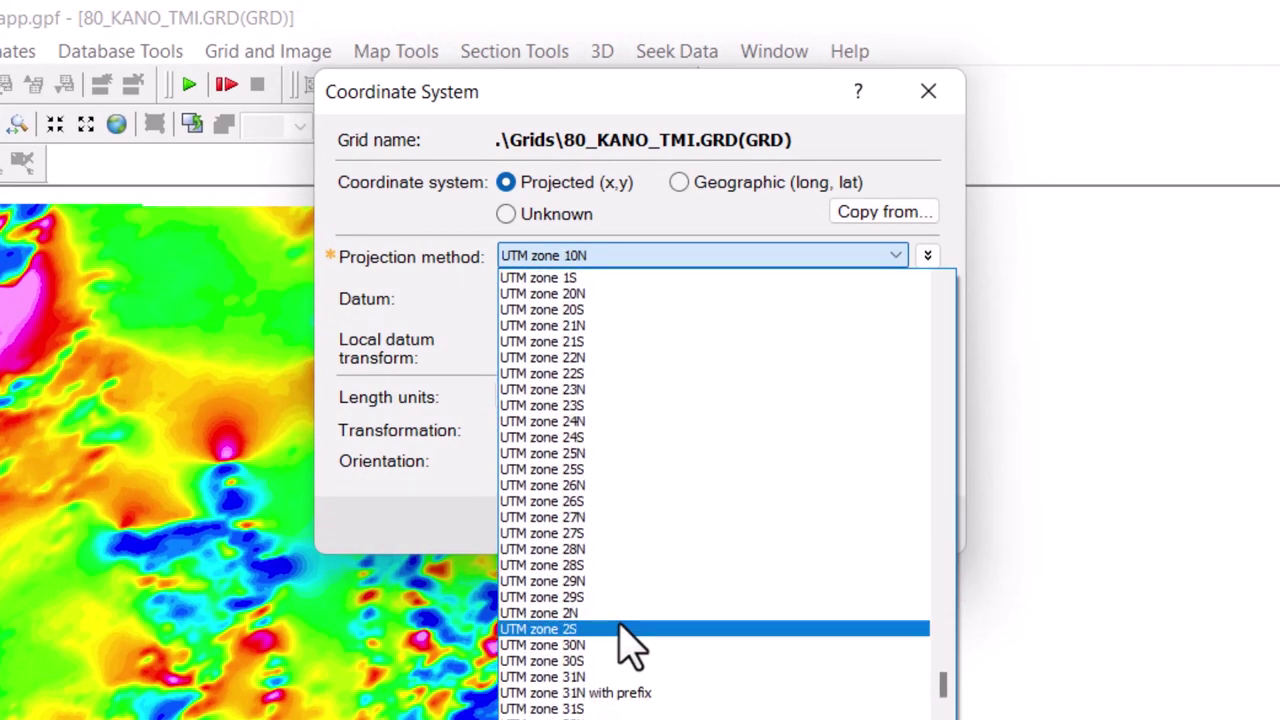
scroll(612, 712, down, 1)
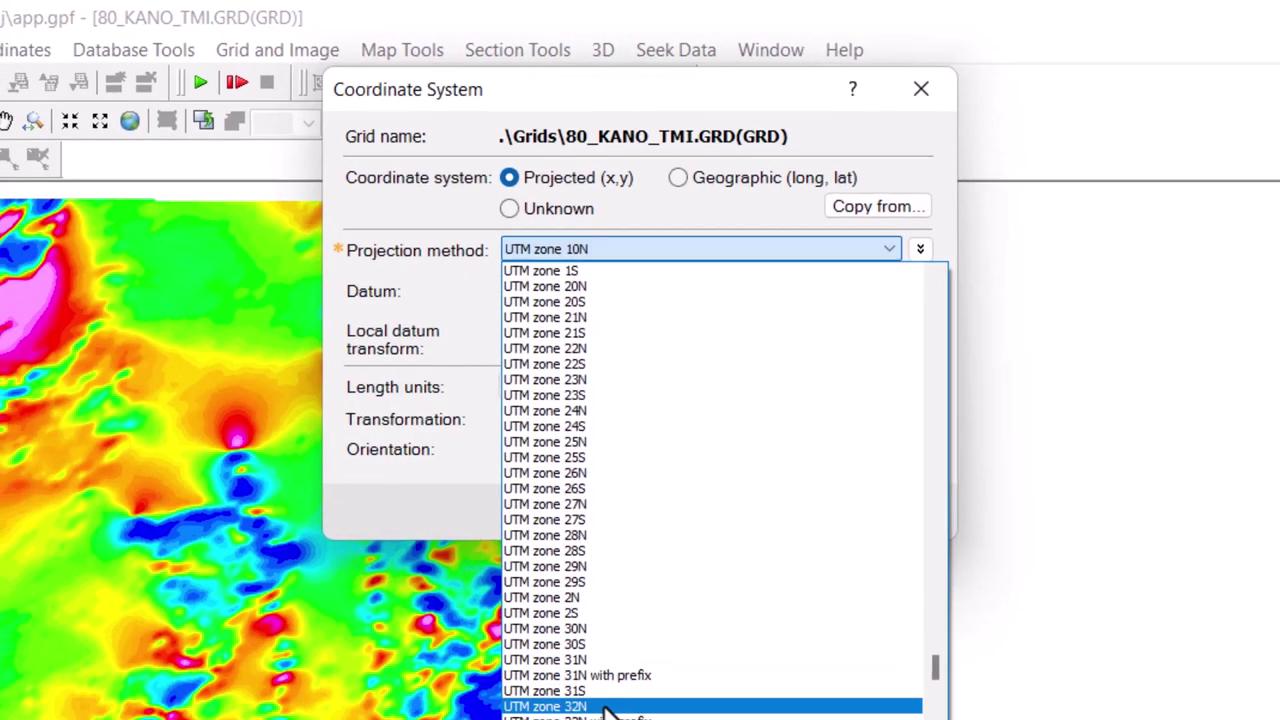
click(612, 710)
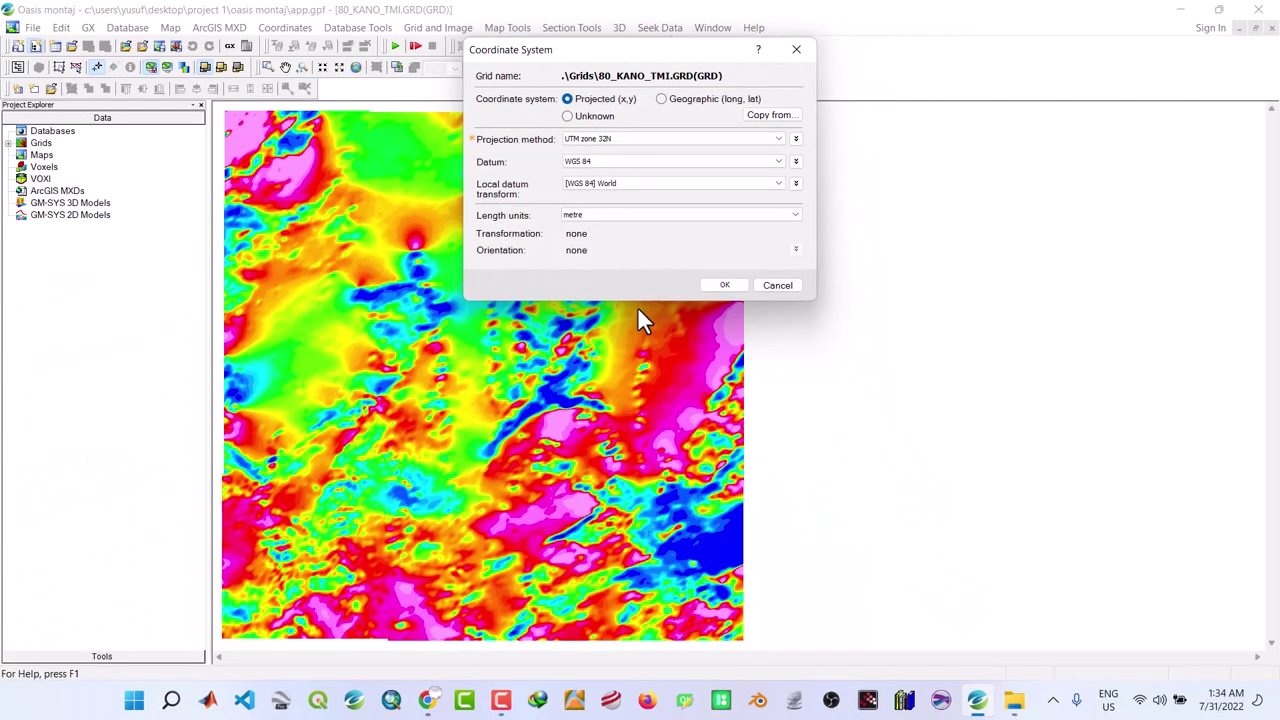
click(724, 287)
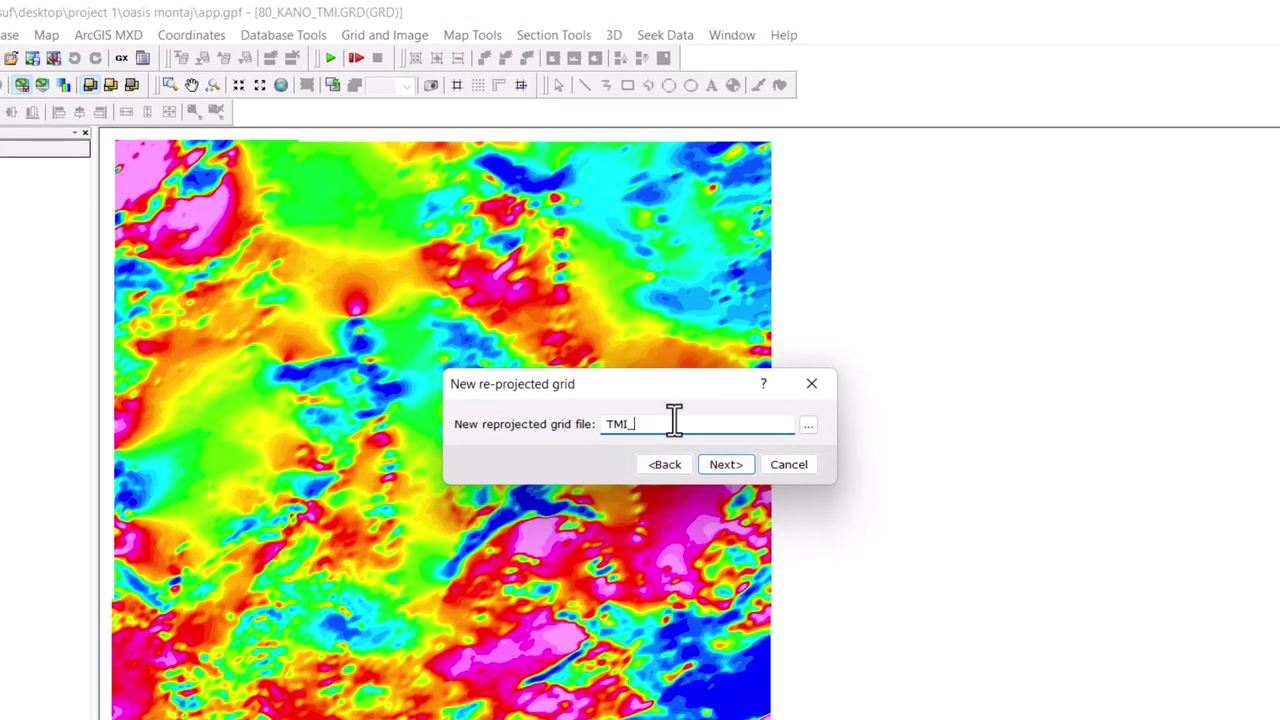
Output the grid as TMI_LAT_LONG in Geographic (long, lat) coordinates
text(TMI_LAT_LONG)
click(726, 464)
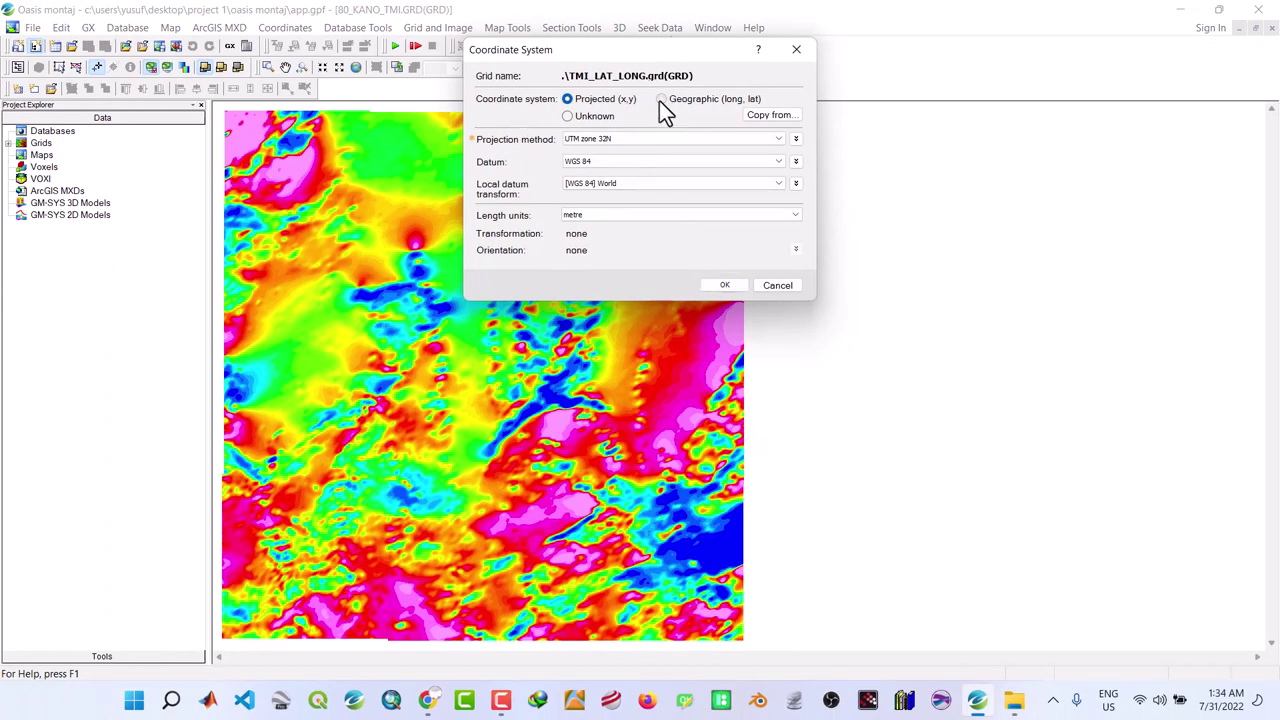
click(662, 99)
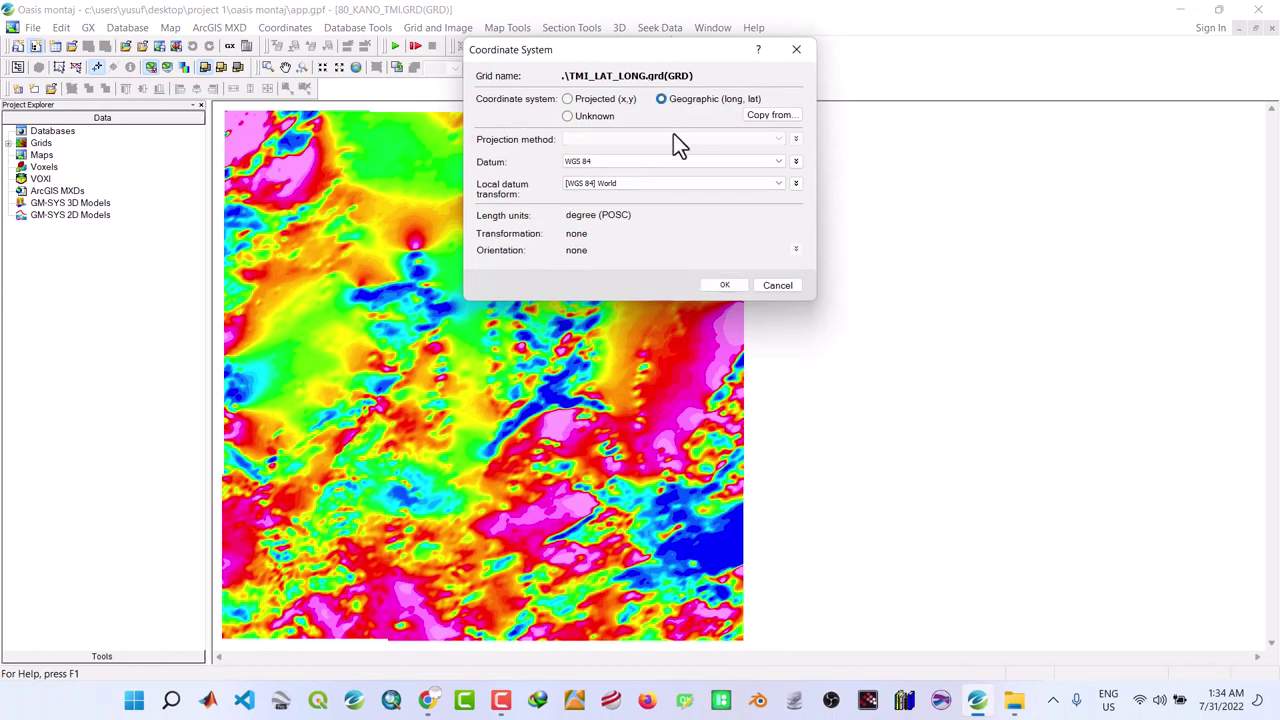
click(714, 286)
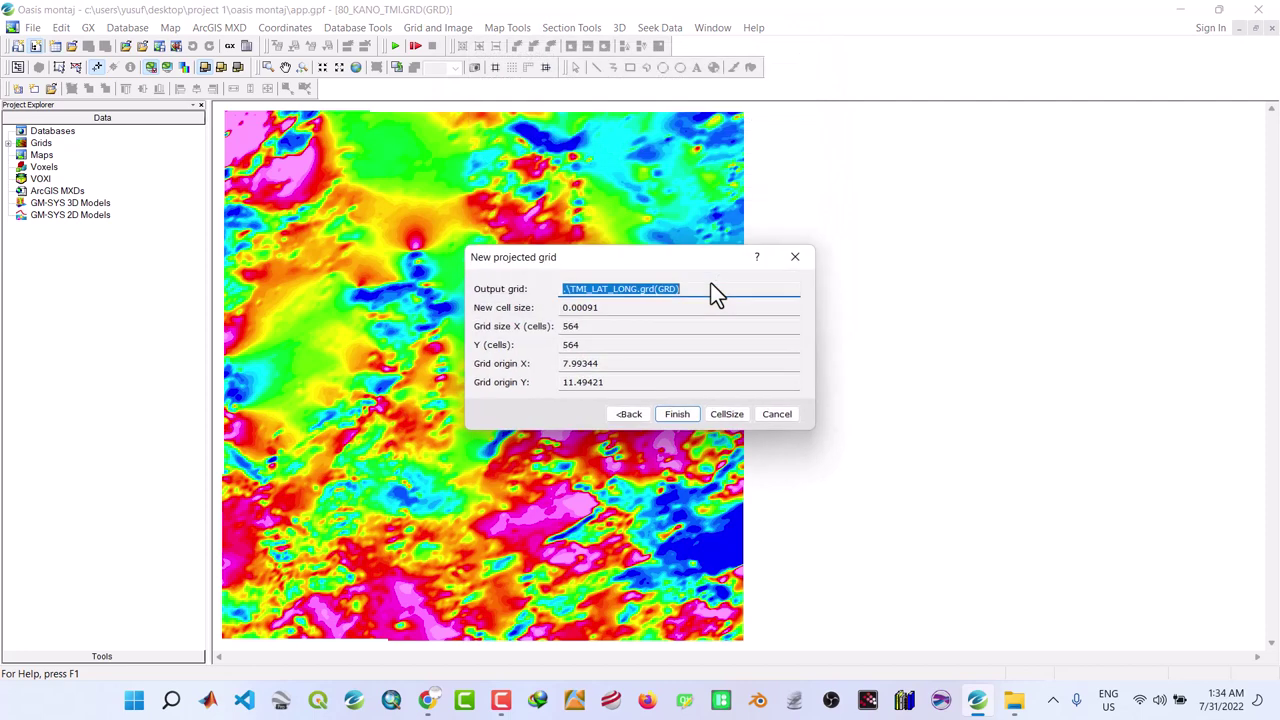
click(677, 414)
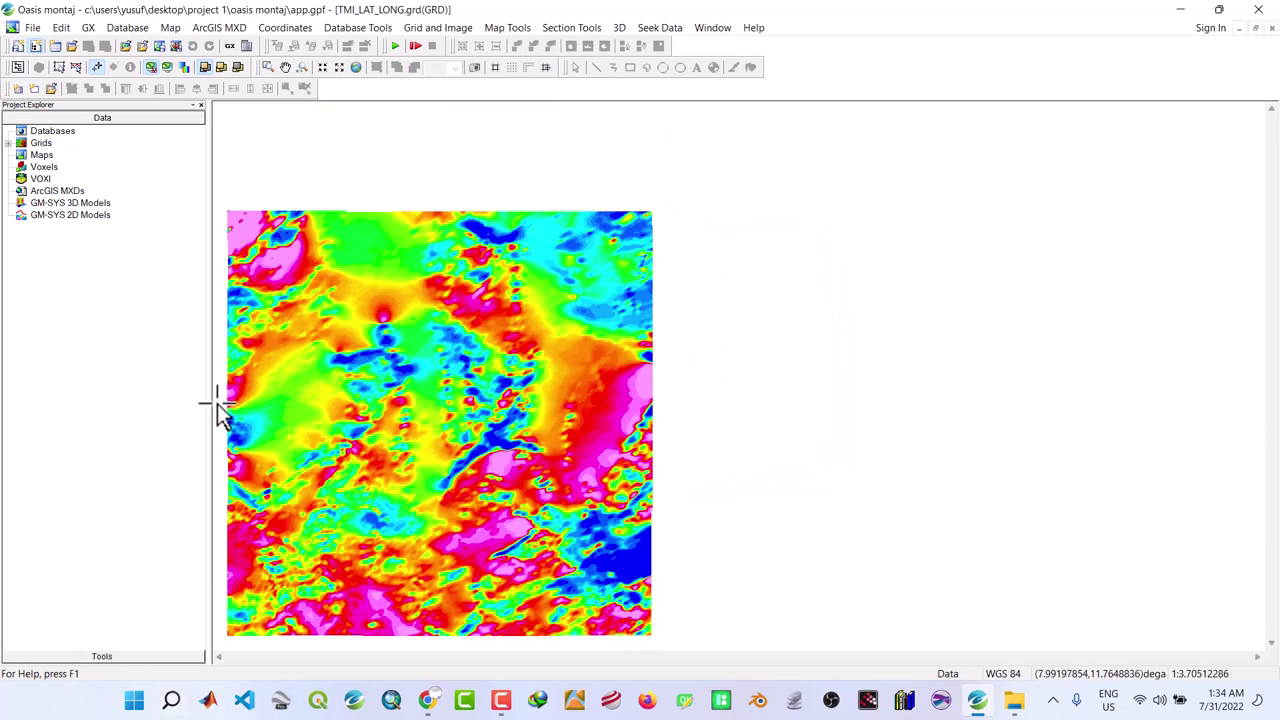
Export the TMI_LAT_LONG map in Keyhole Markup Language (KMZ) format
click(361, 65)
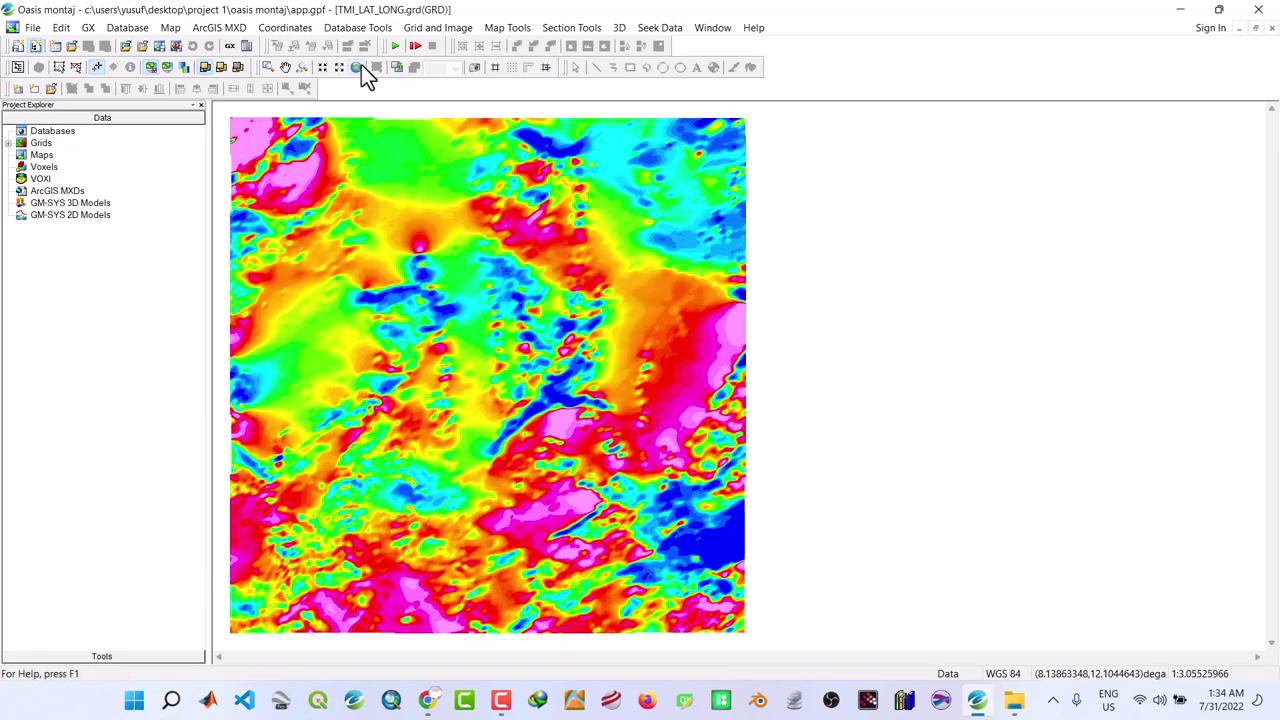
click(38, 143)
click(8, 143)
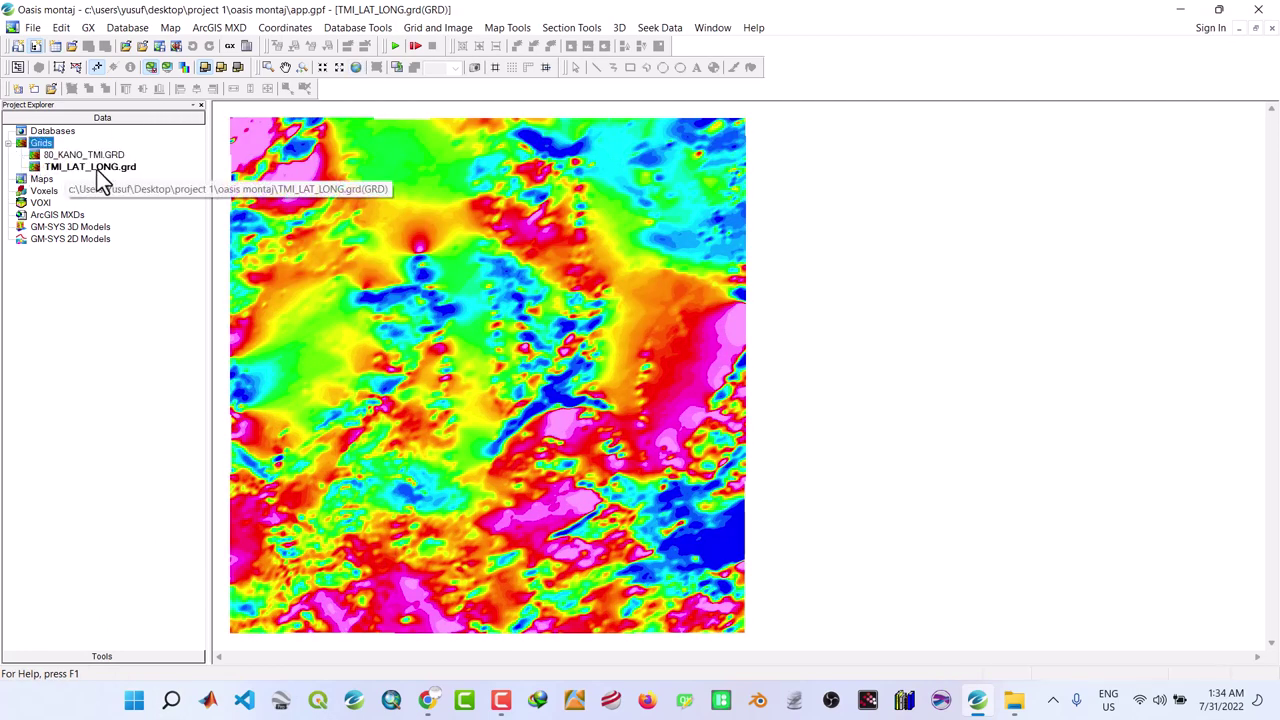
click(60, 68)
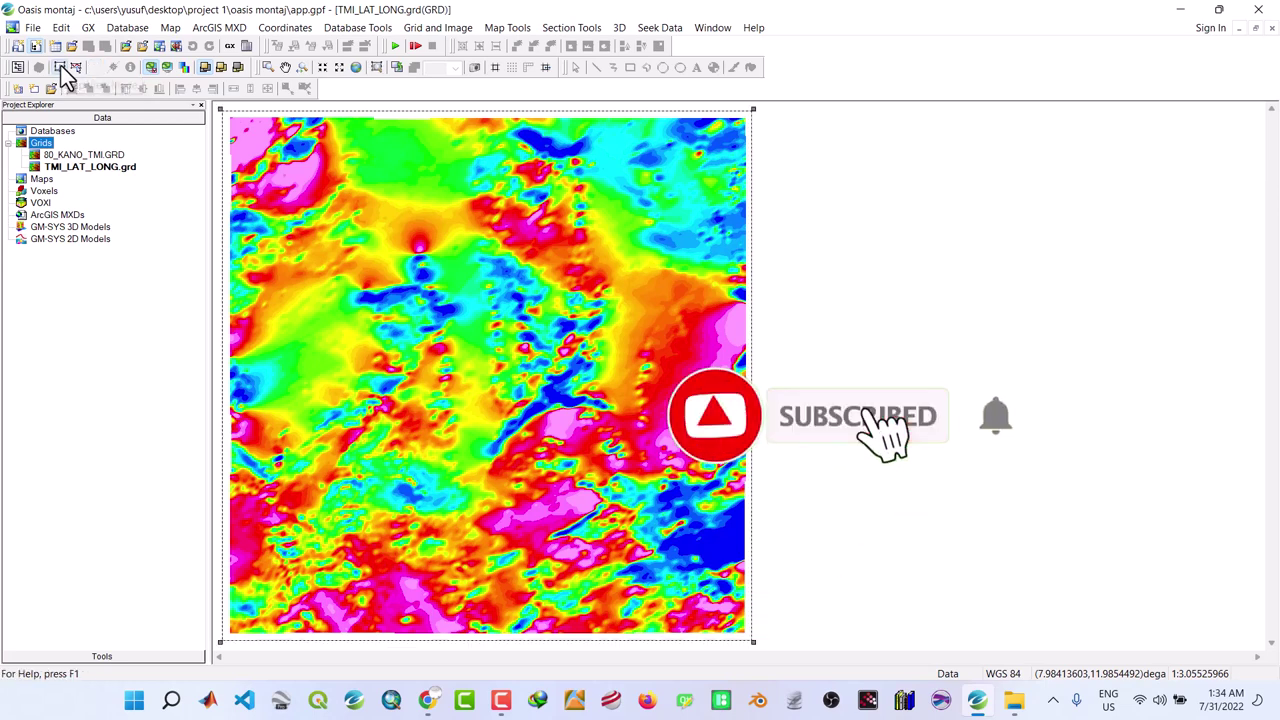
click(172, 27)
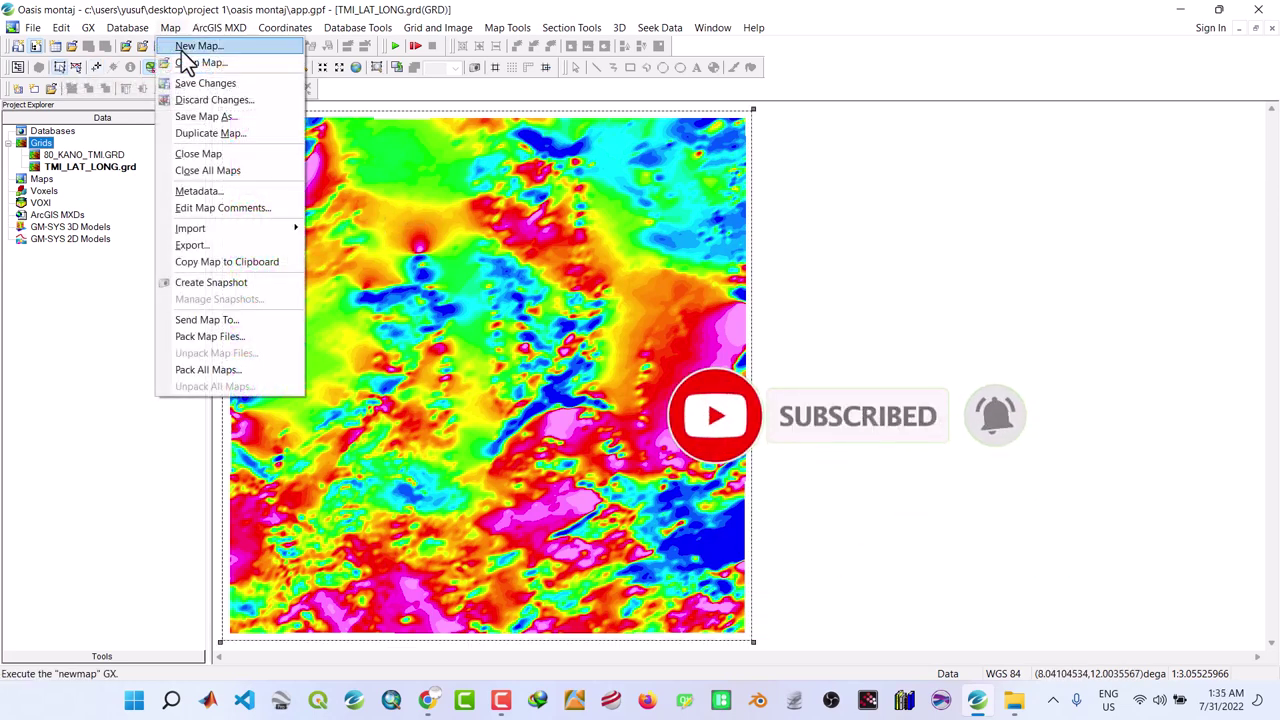
click(213, 244)
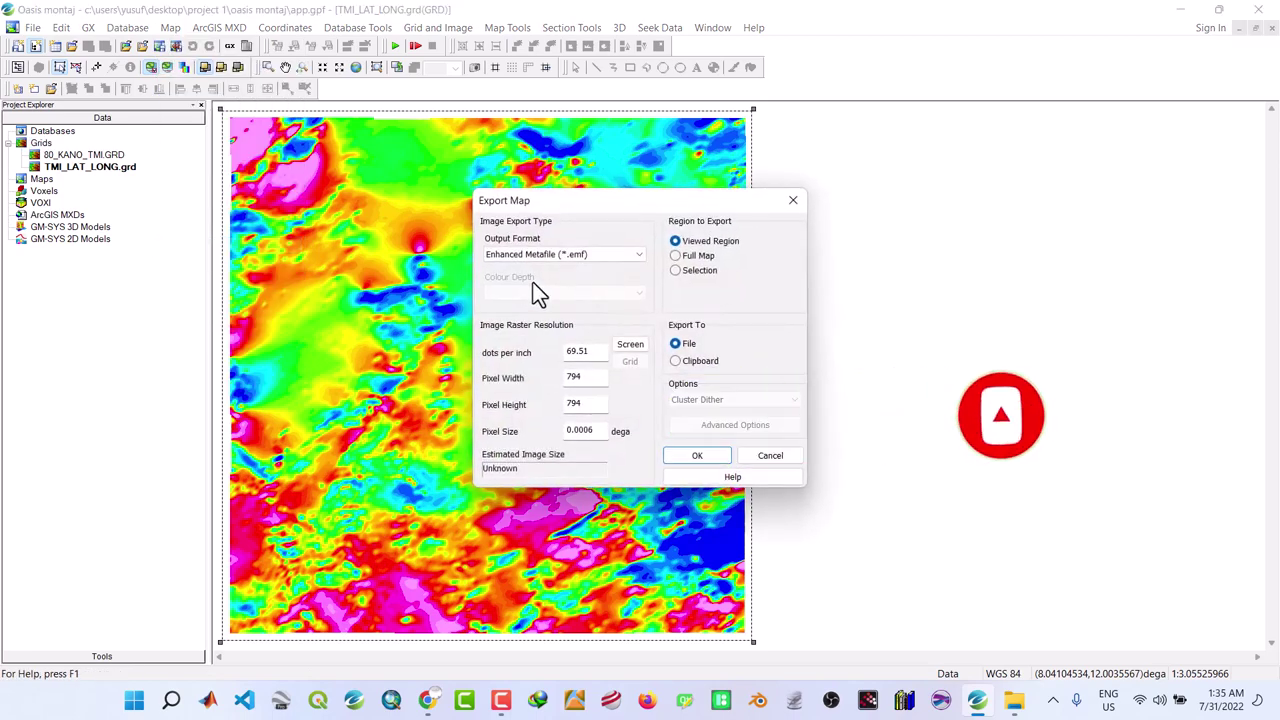
click(640, 256)
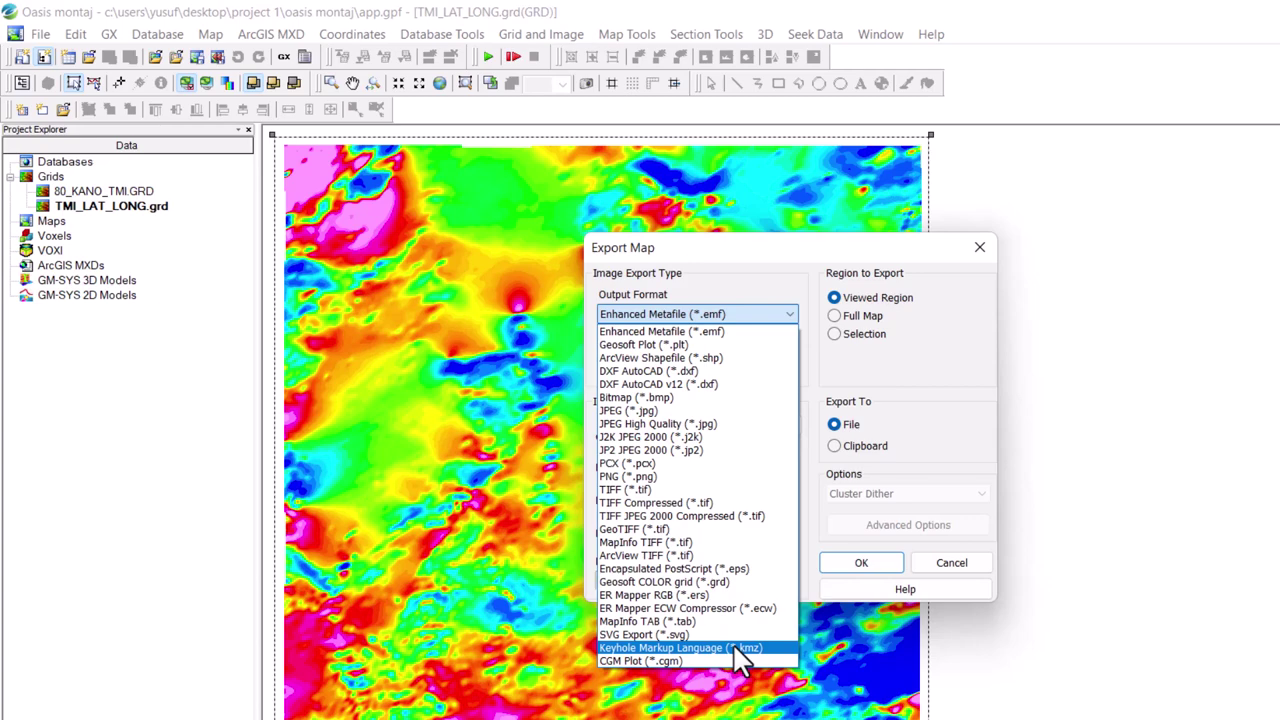
click(733, 647)
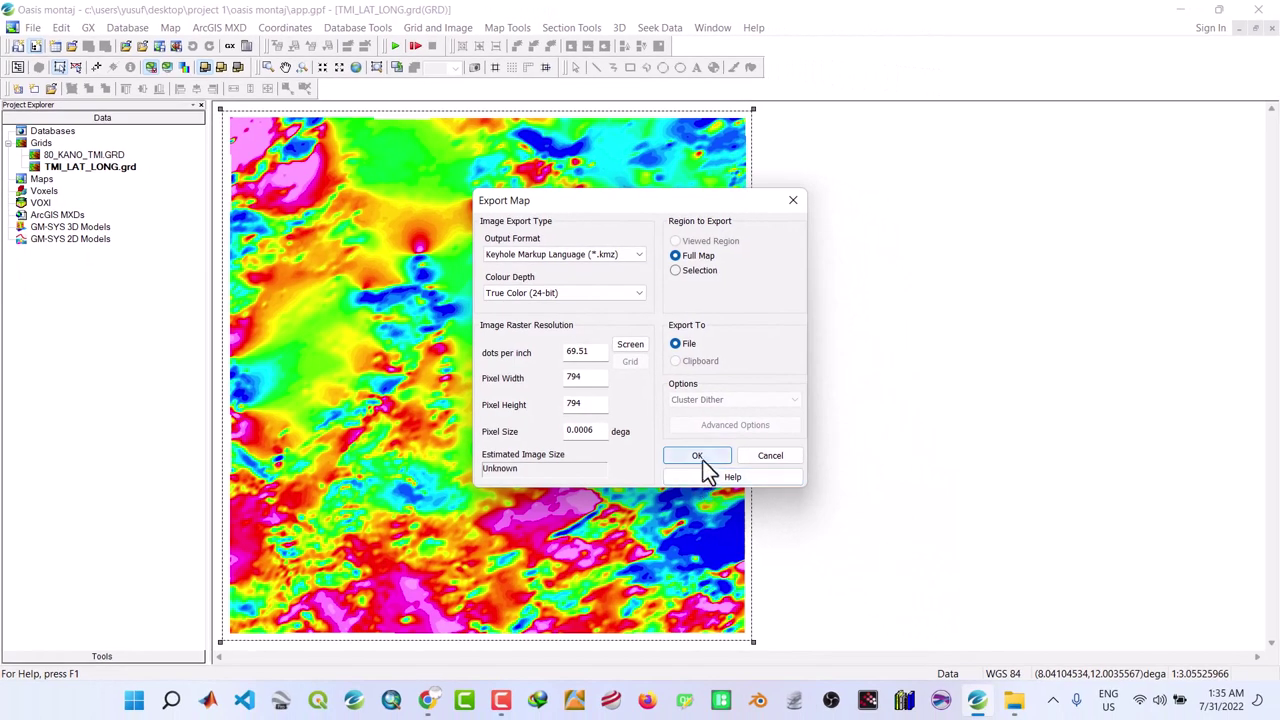
click(700, 456)
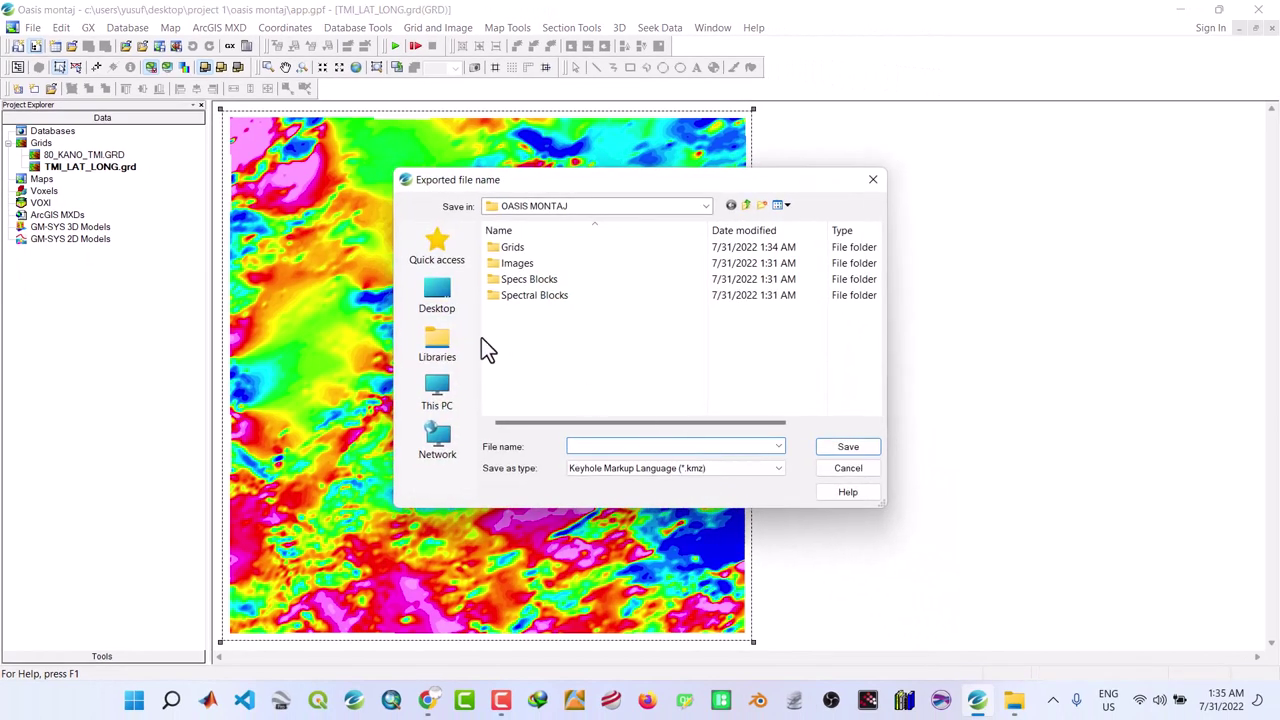
Save the export as study_area_grid in Desktop > Project 1 > GOOGLE EARTH PRO
click(437, 298)
scroll(700, 380, down, 1)
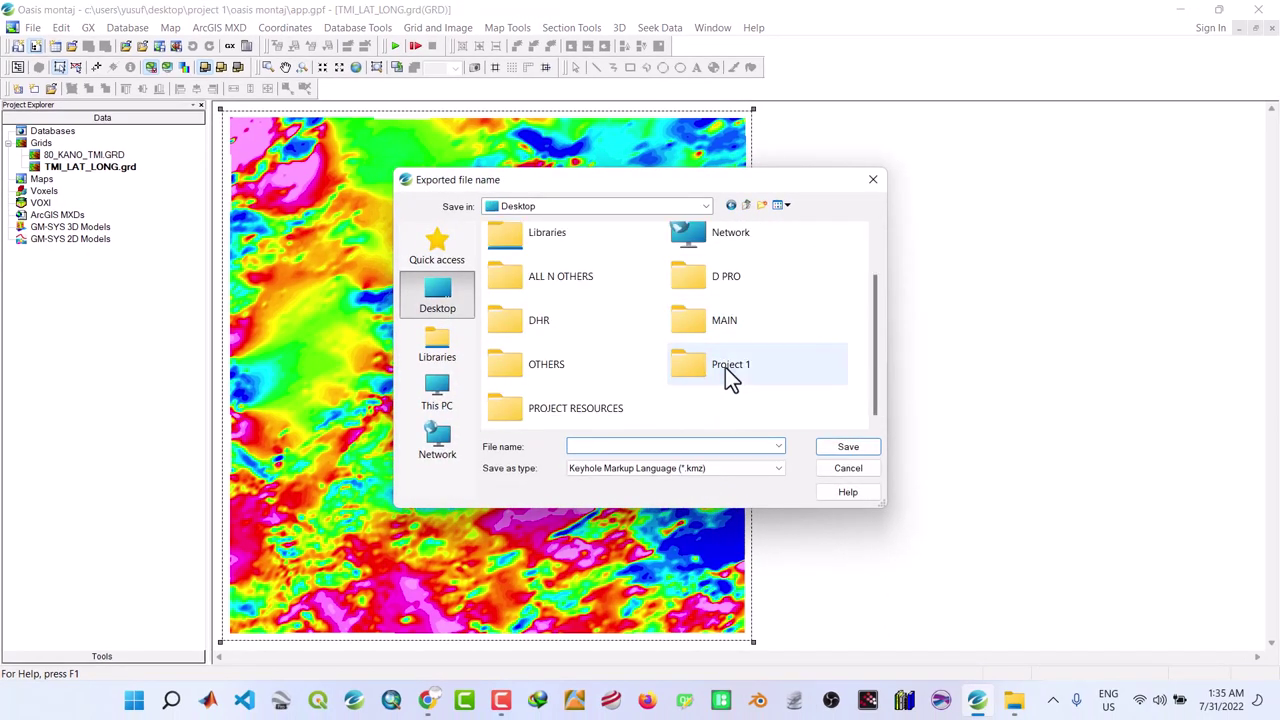
double_click(728, 366)
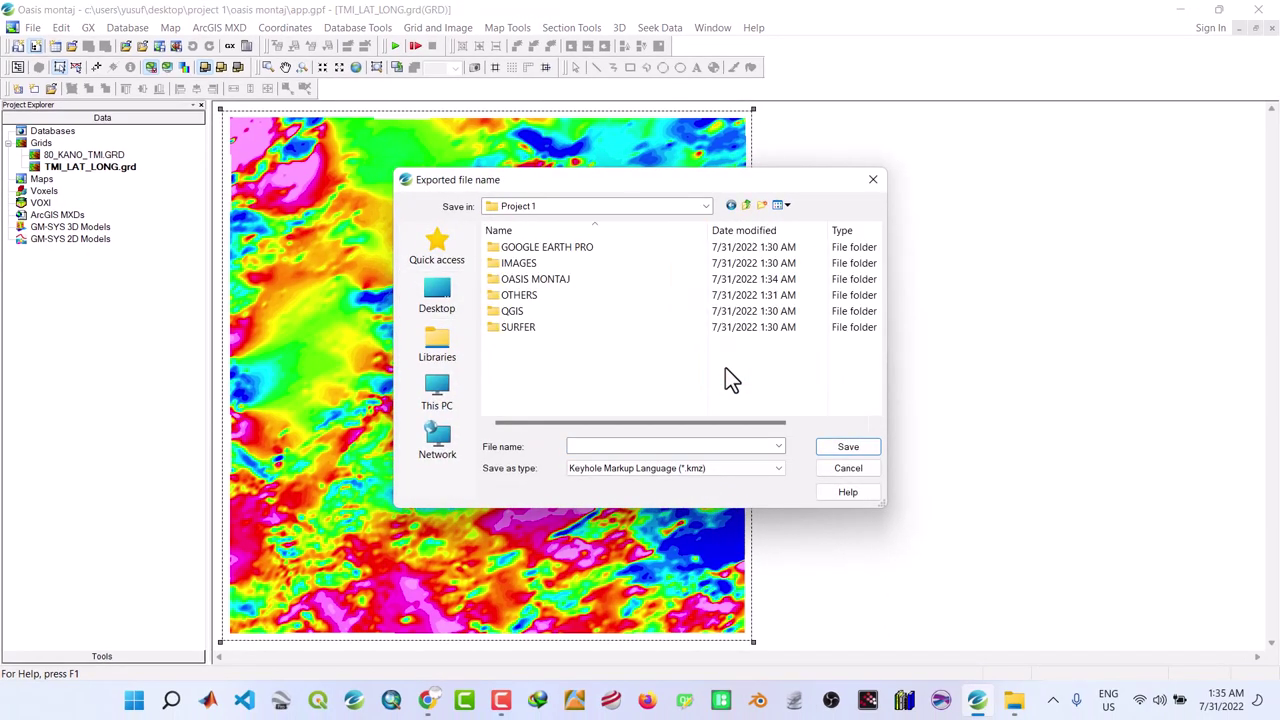
double_click(523, 252)
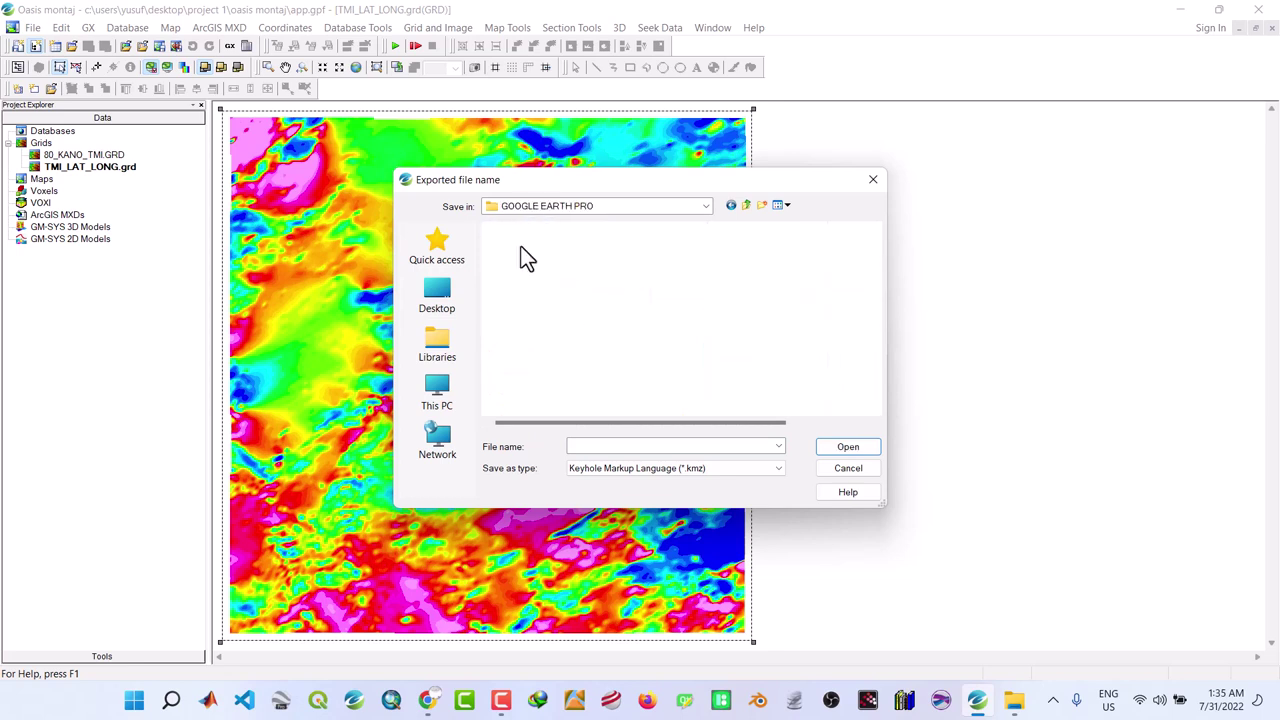
click(597, 446)
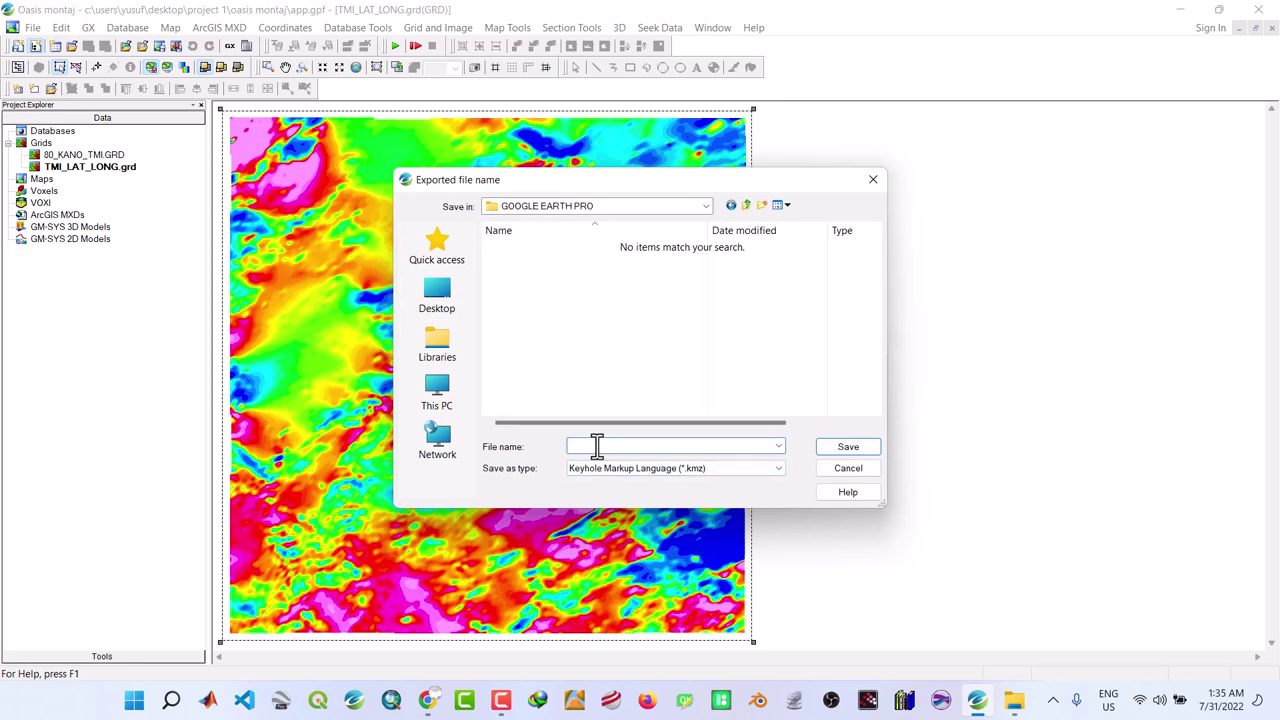
text(study_area_grid)
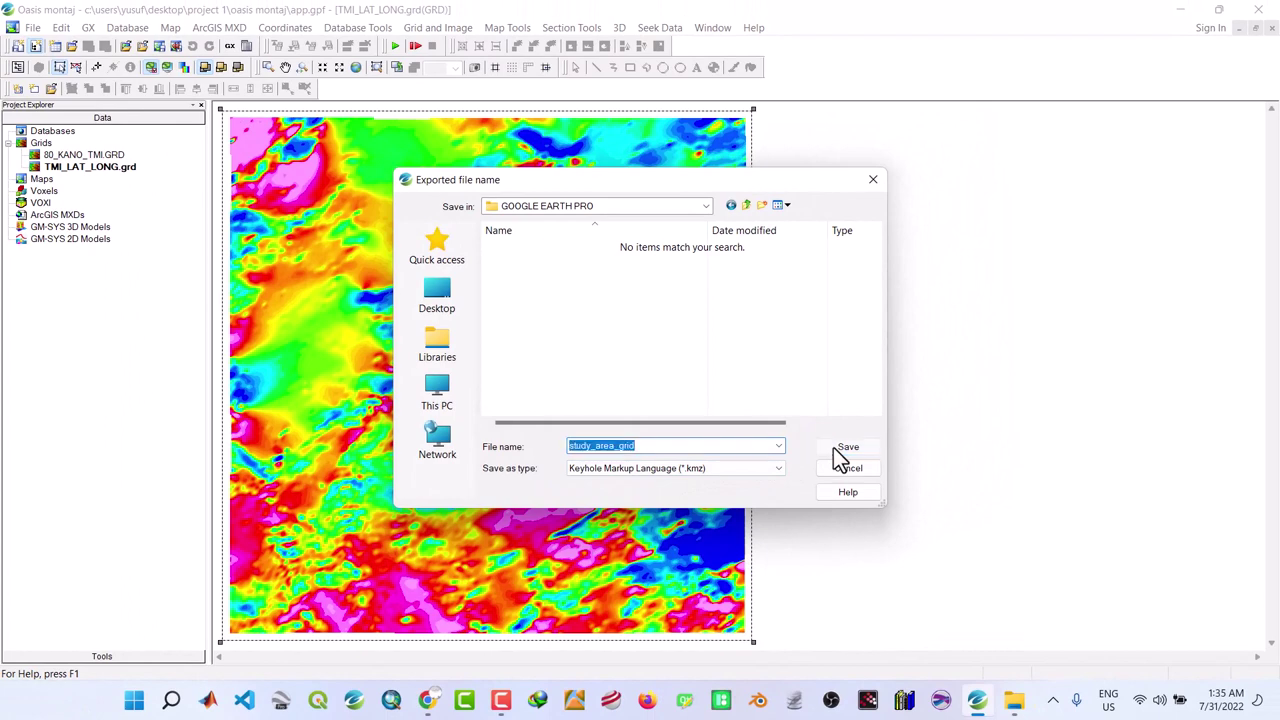
click(834, 449)
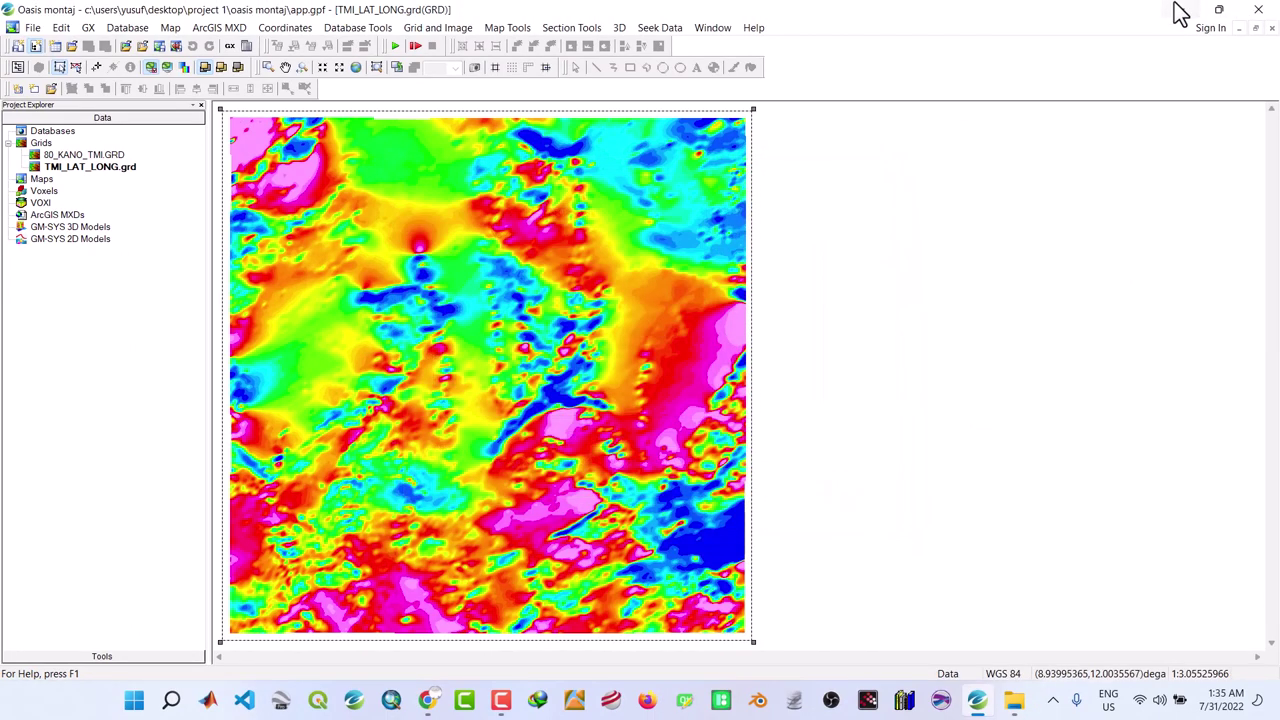
Open study_area_grid from Project 1\GOOGLE EARTH PRO so it loads in Google Earth Pro
click(1175, 9)
click(1014, 700)
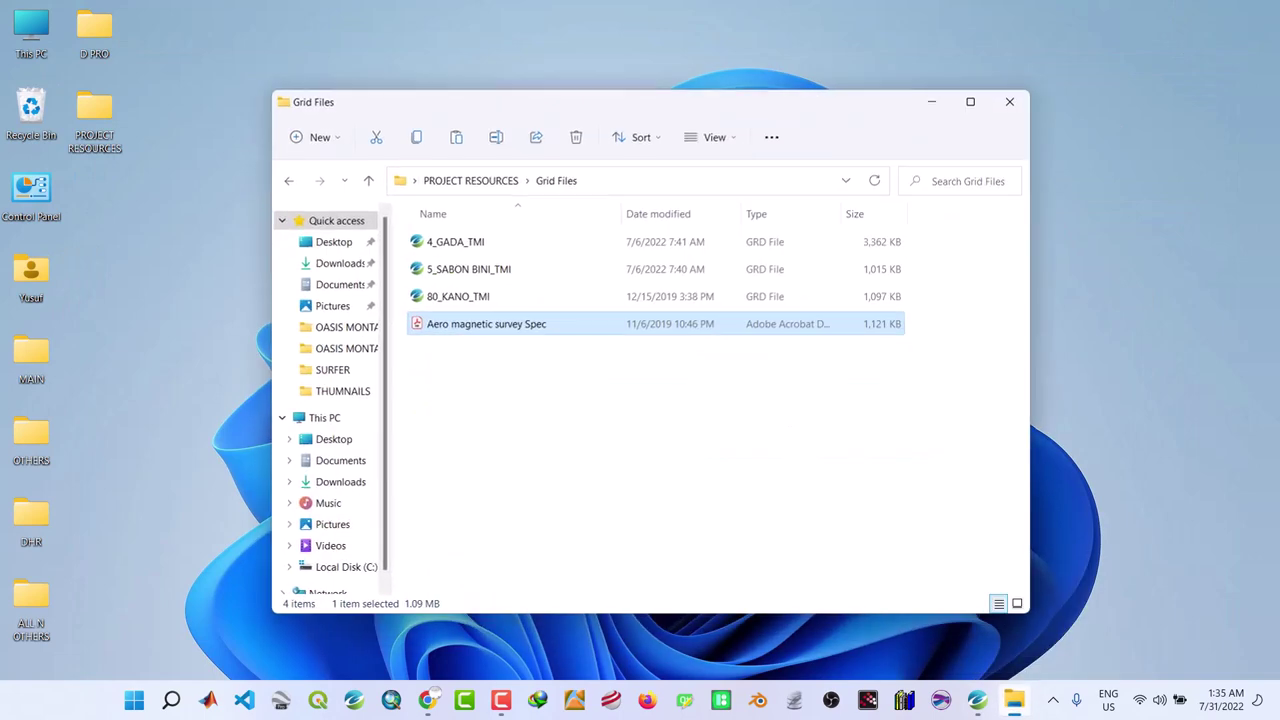
click(1010, 102)
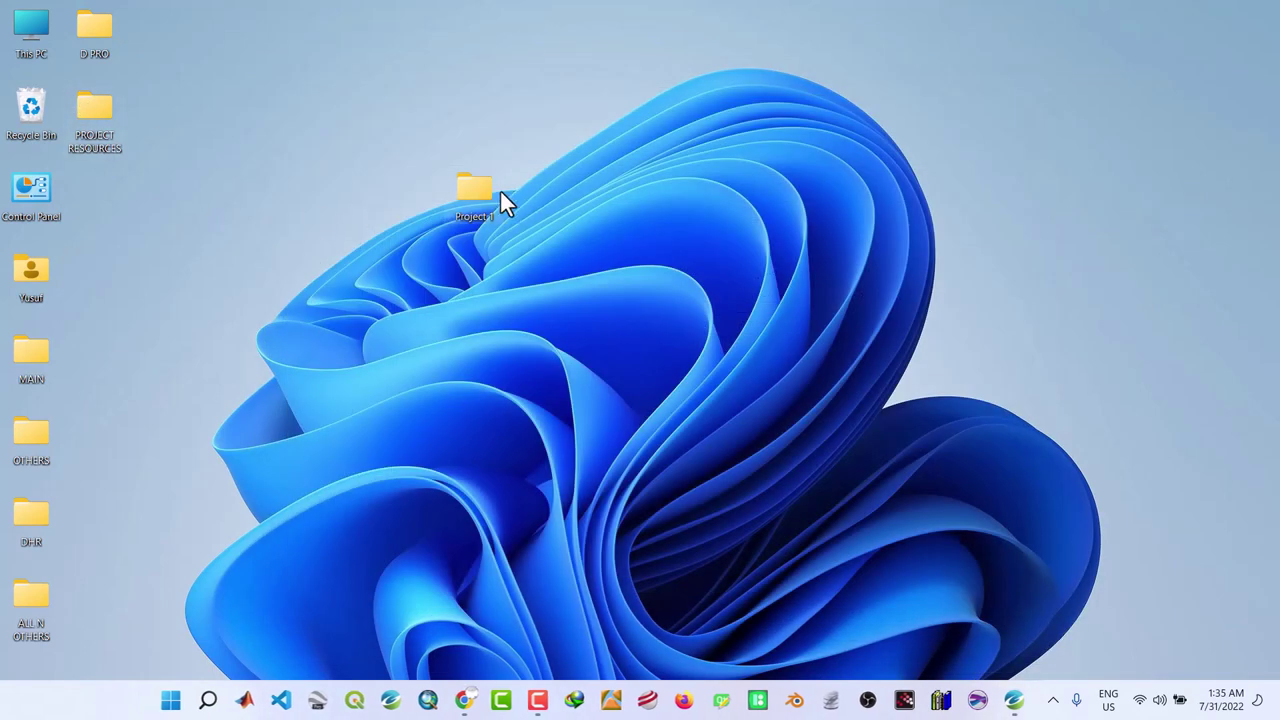
double_click(473, 195)
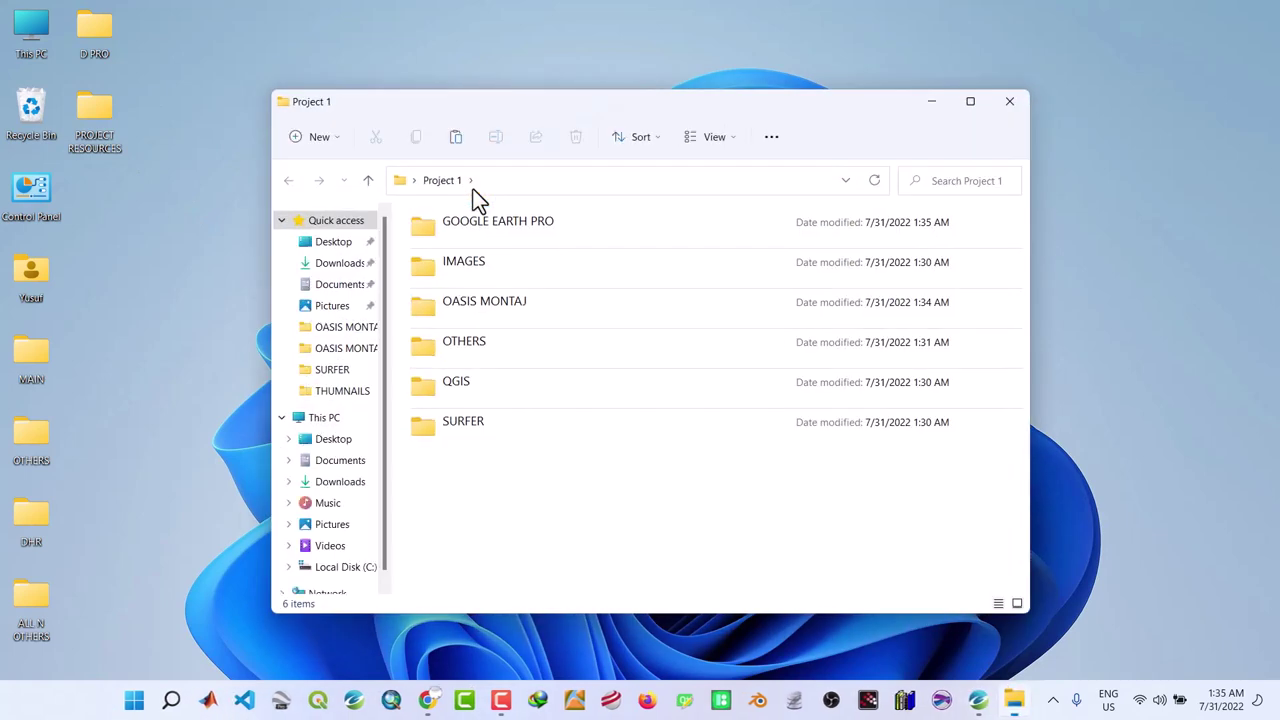
double_click(471, 232)
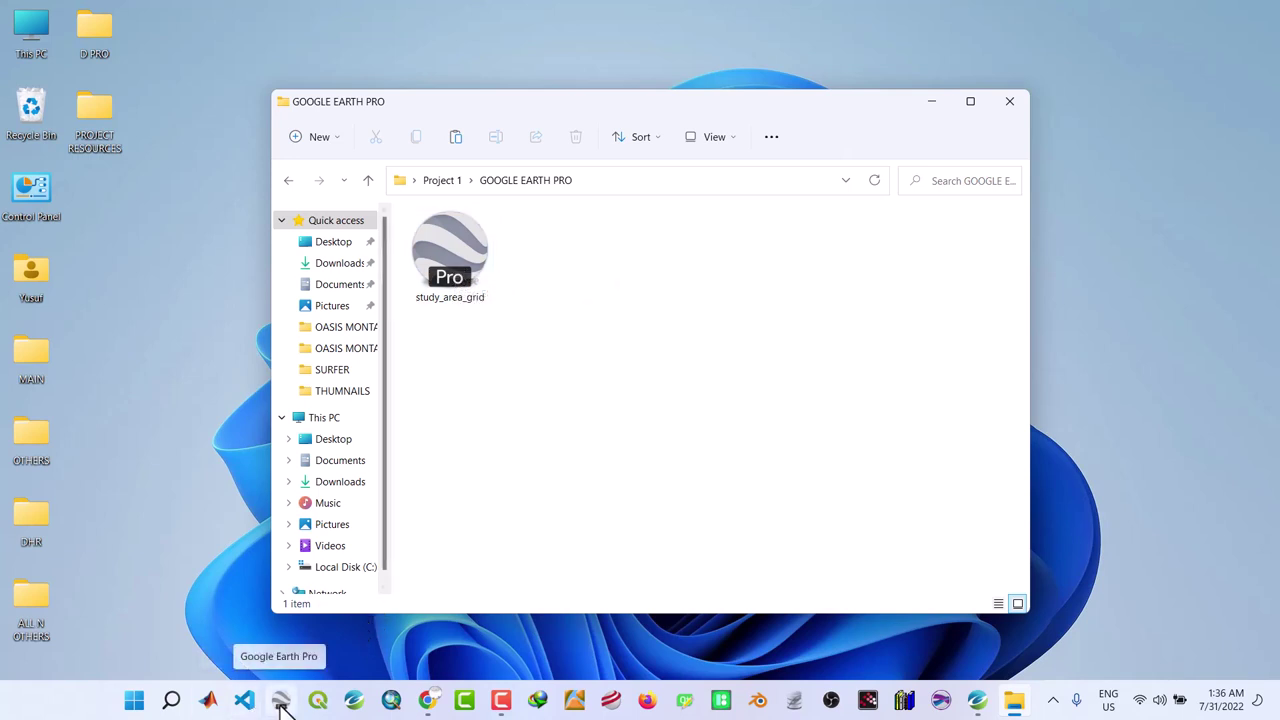
double_click(449, 250)
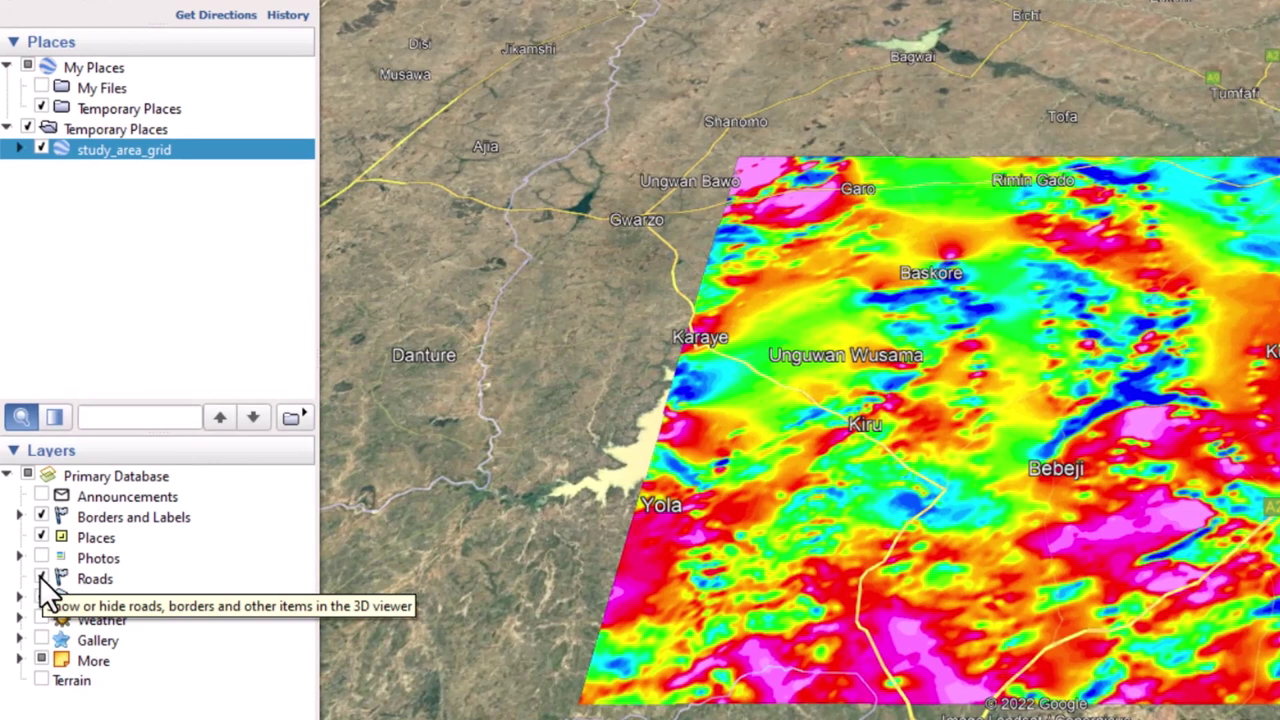
Turn off the Roads, Borders and Labels, and Places layers
click(42, 578)
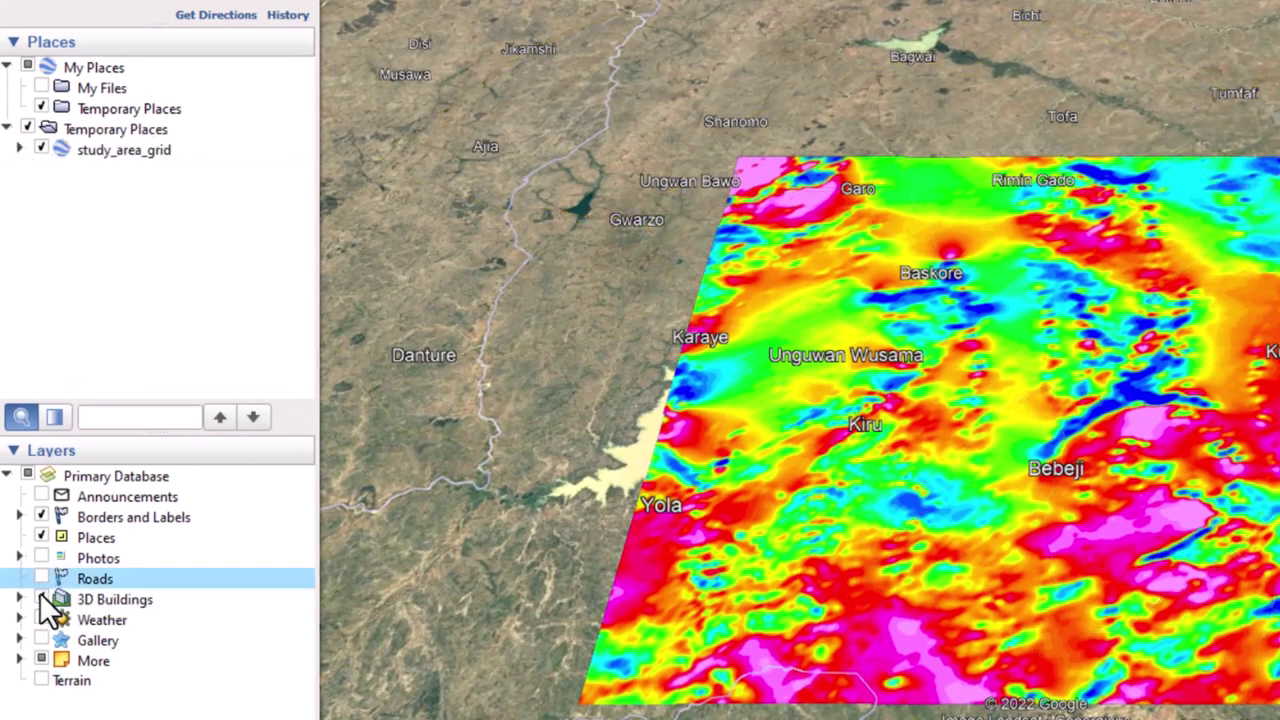
click(42, 517)
click(42, 536)
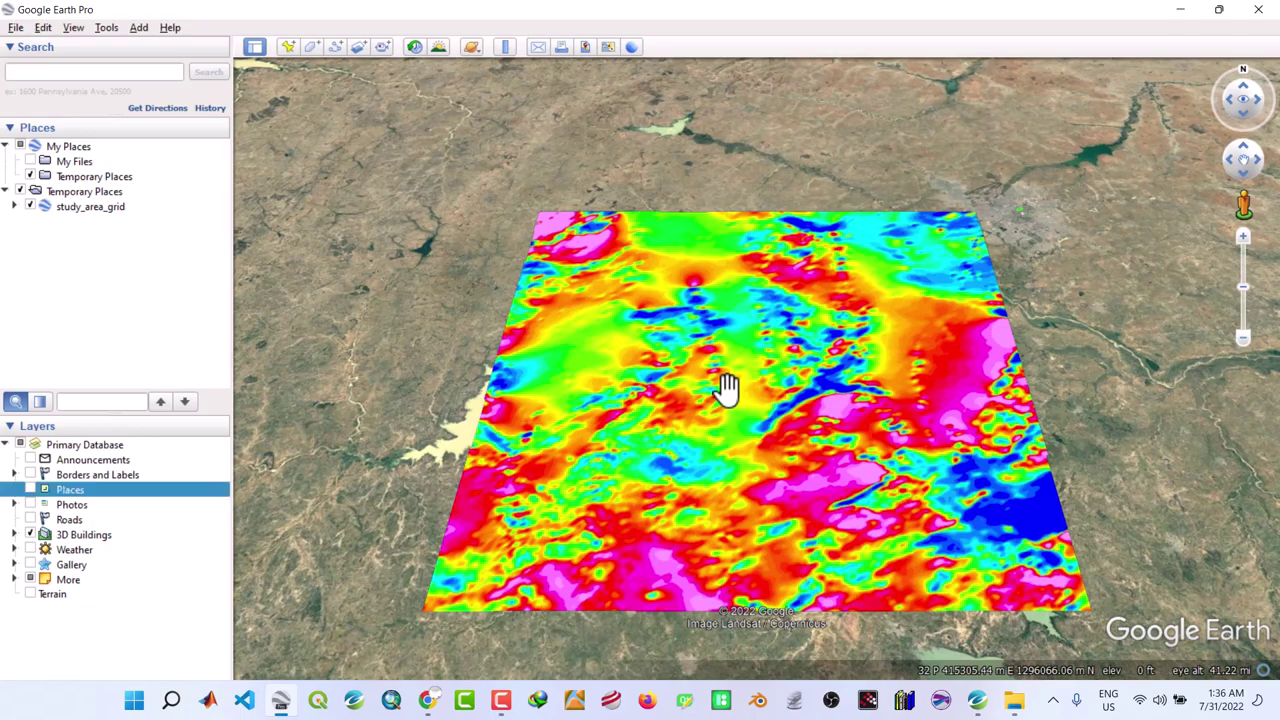
Pan and zoom the map to centre the study_area_grid overlay in view
drag(723, 386, 662, 382)
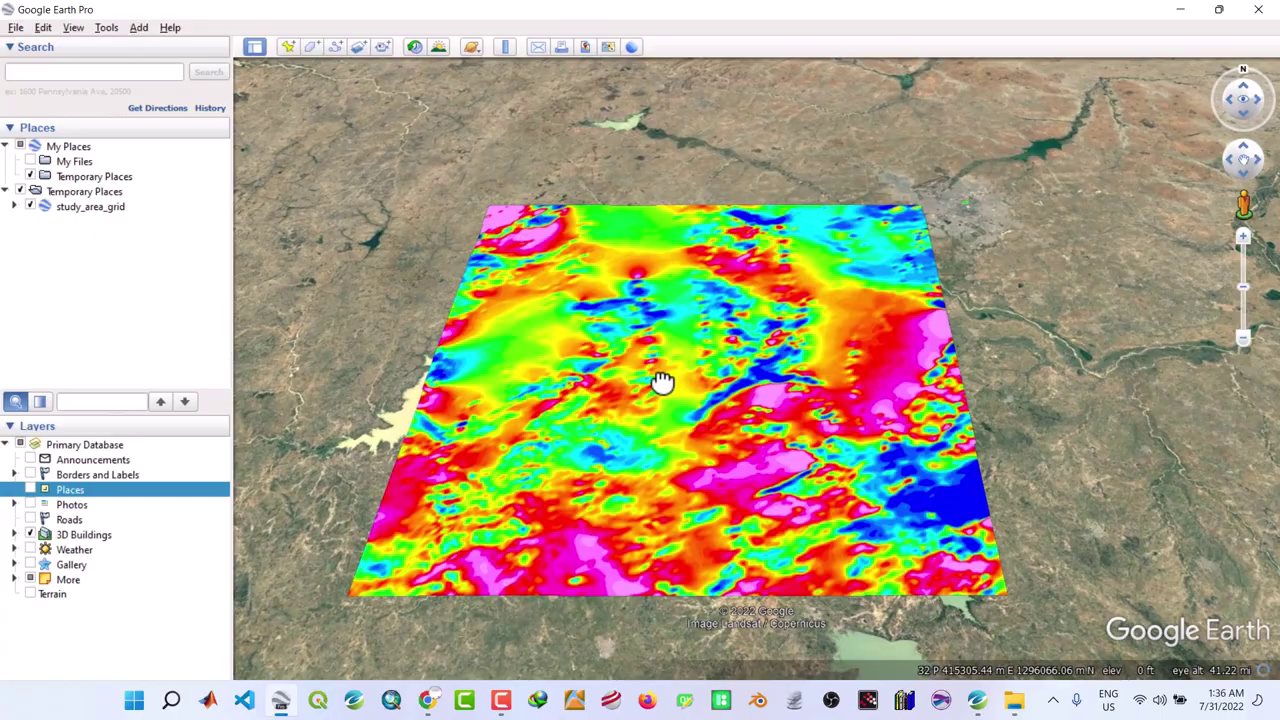
scroll(662, 382, up, 3)
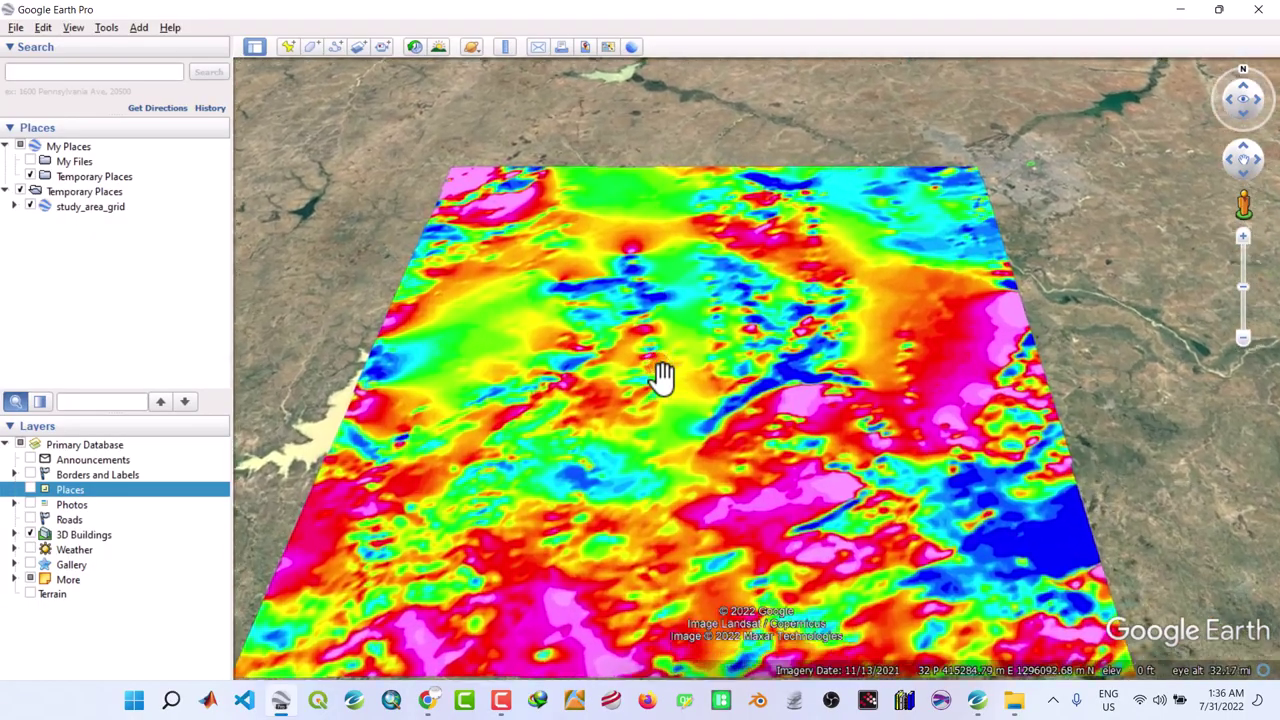
scroll(660, 378, down, 5)
scroll(662, 375, up, 3)
scroll(662, 377, down, 3)
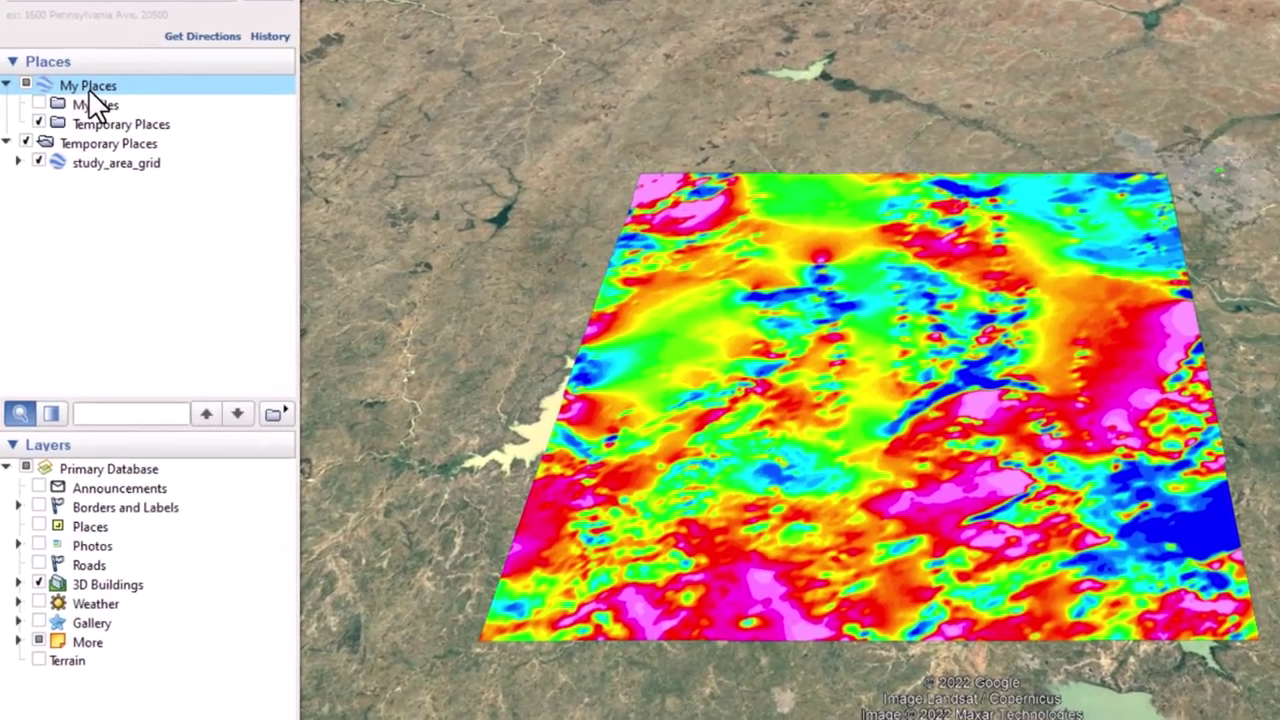
Add a new folder named STUDY AREA under My Places
right_click(69, 148)
mouse_move(118, 106)
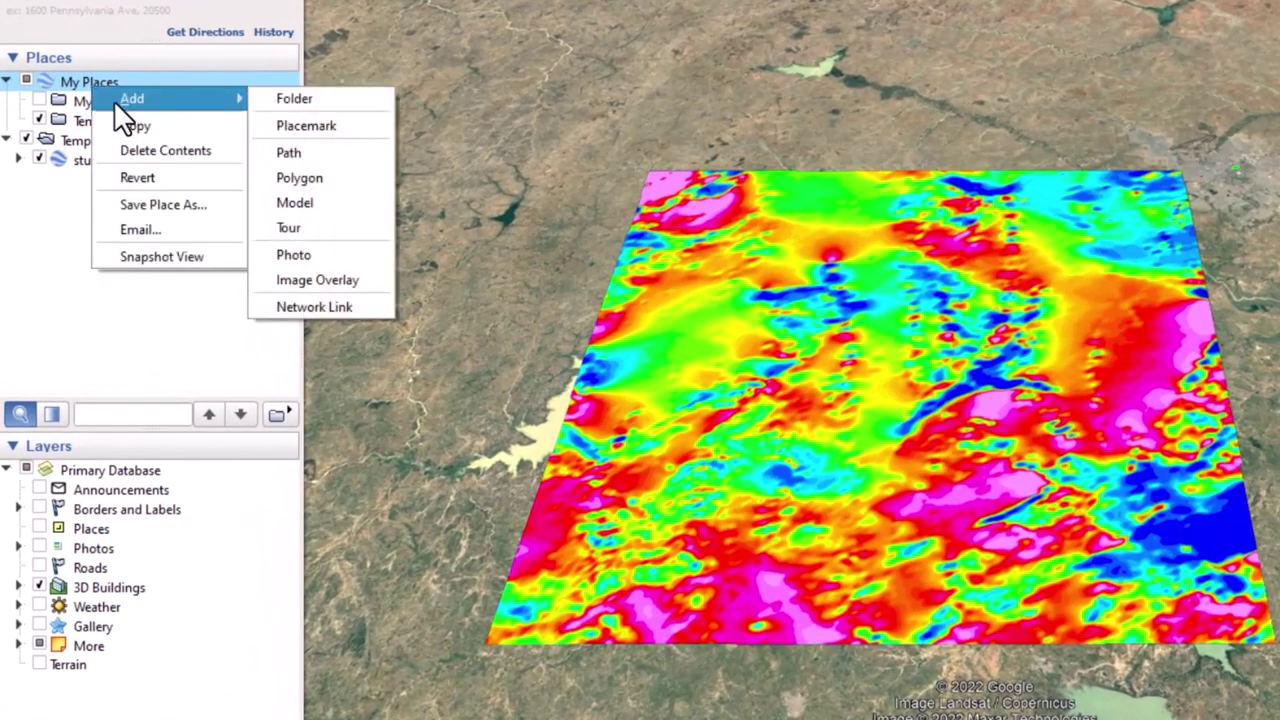
click(340, 100)
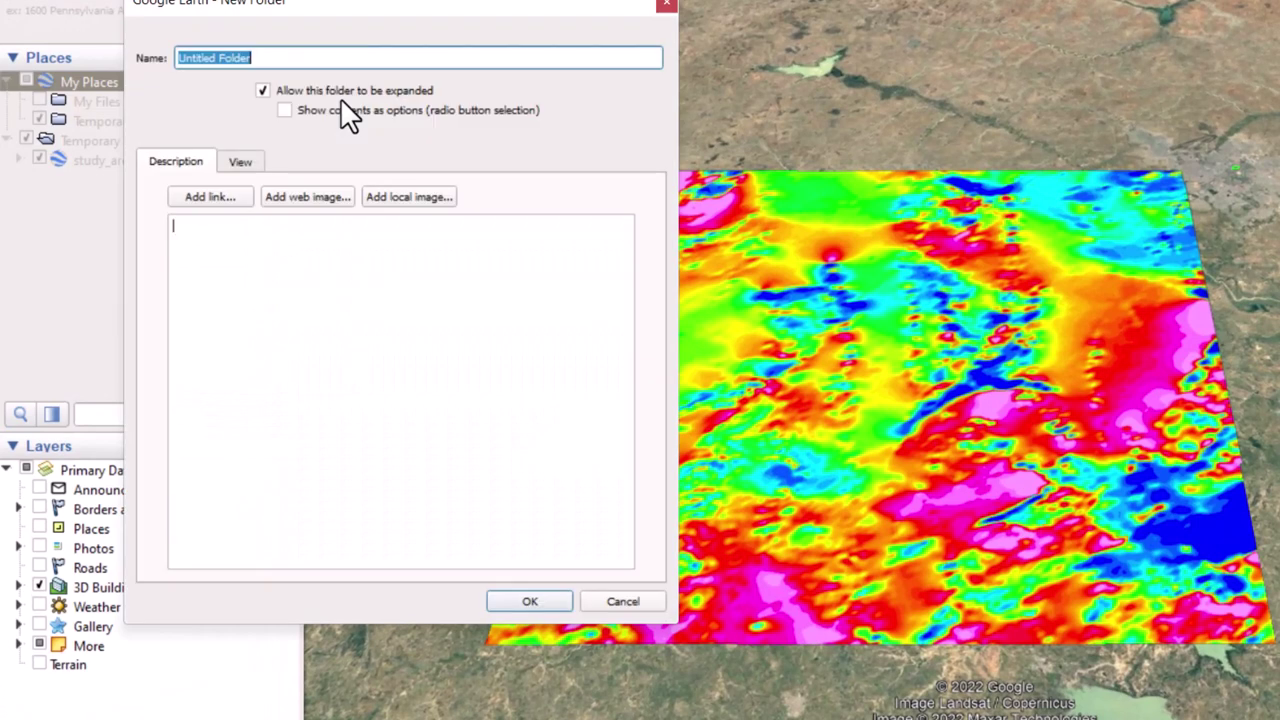
text(STUDY)
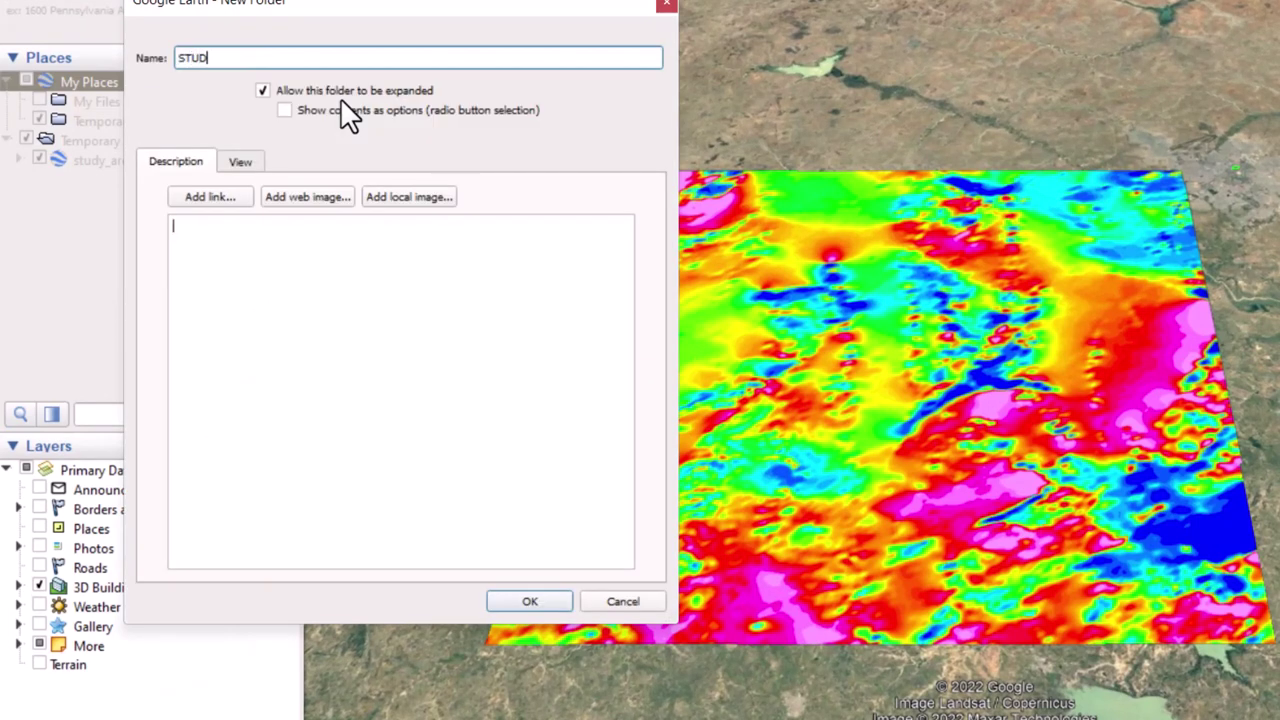
text( AREA)
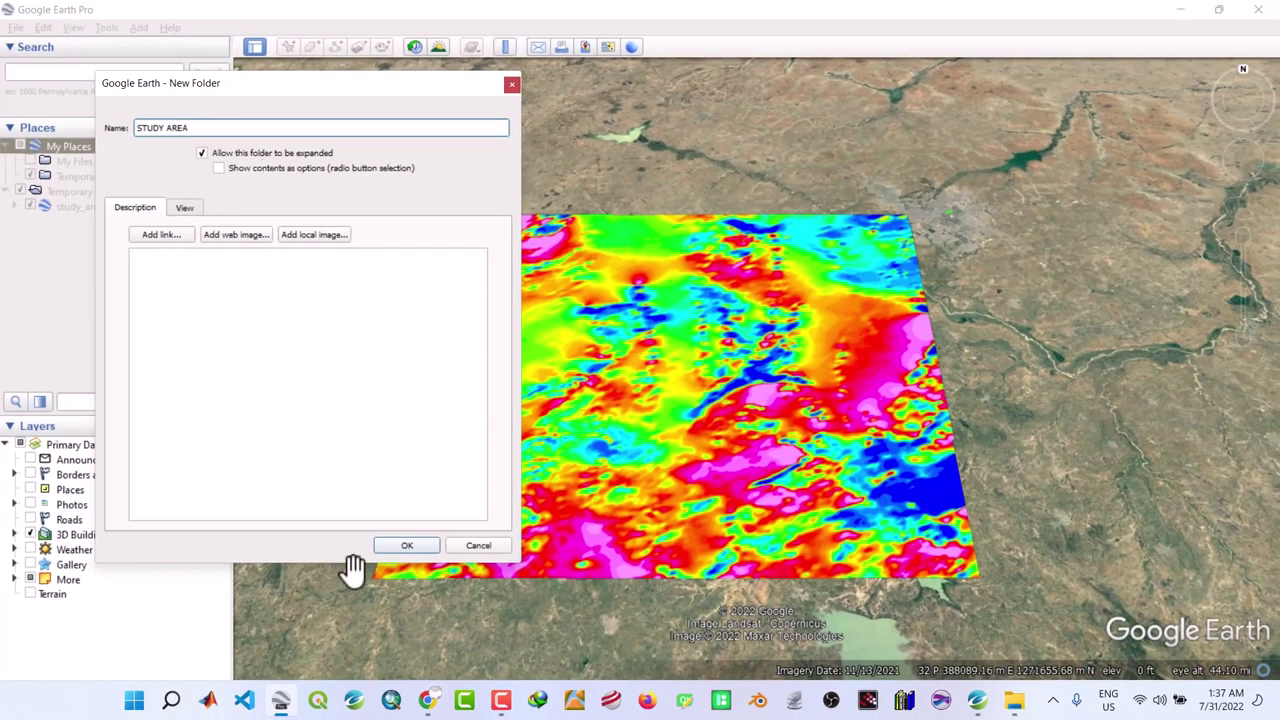
click(396, 546)
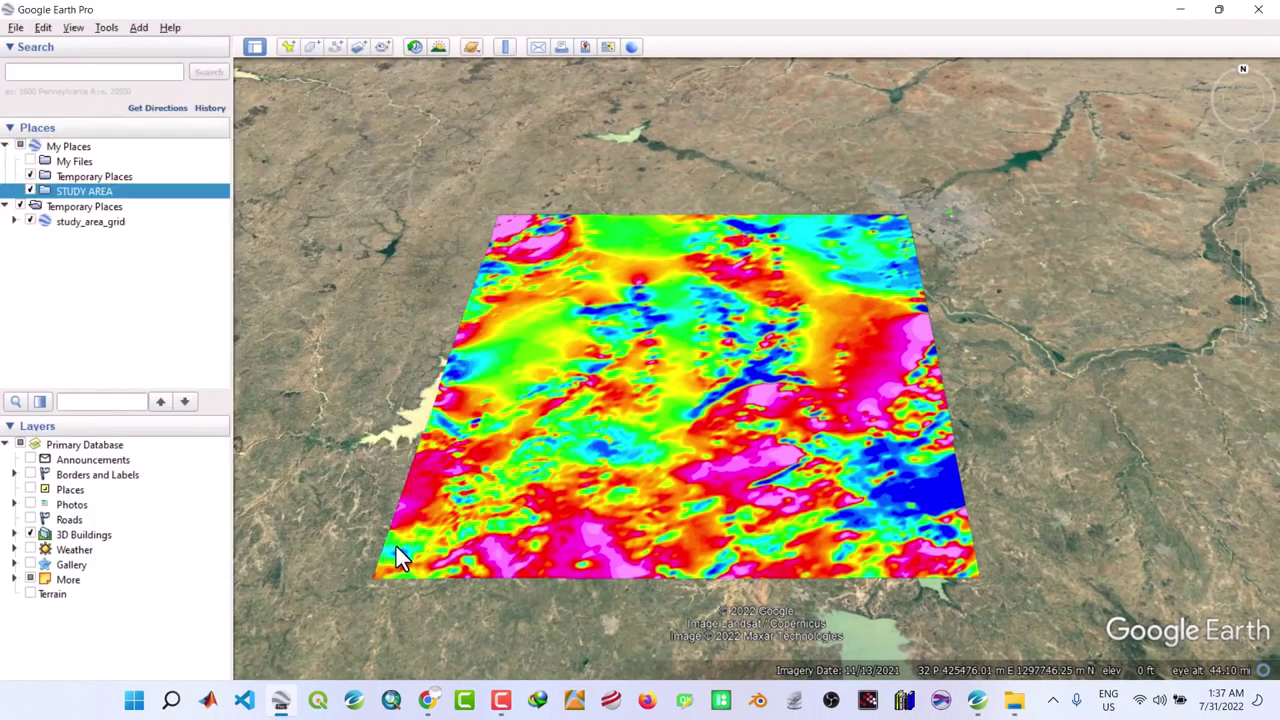
Add a new polygon named 'Study area' inside the STUDY AREA folder
right_click(72, 194)
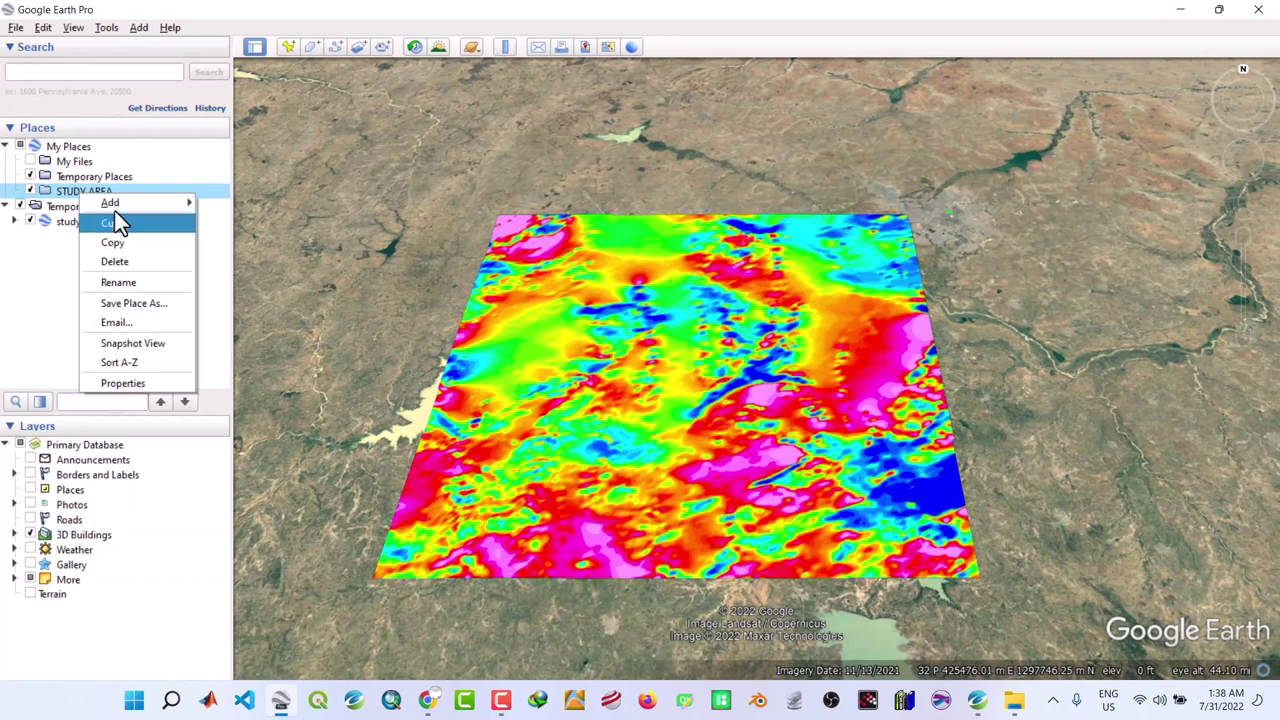
mouse_move(116, 200)
click(247, 265)
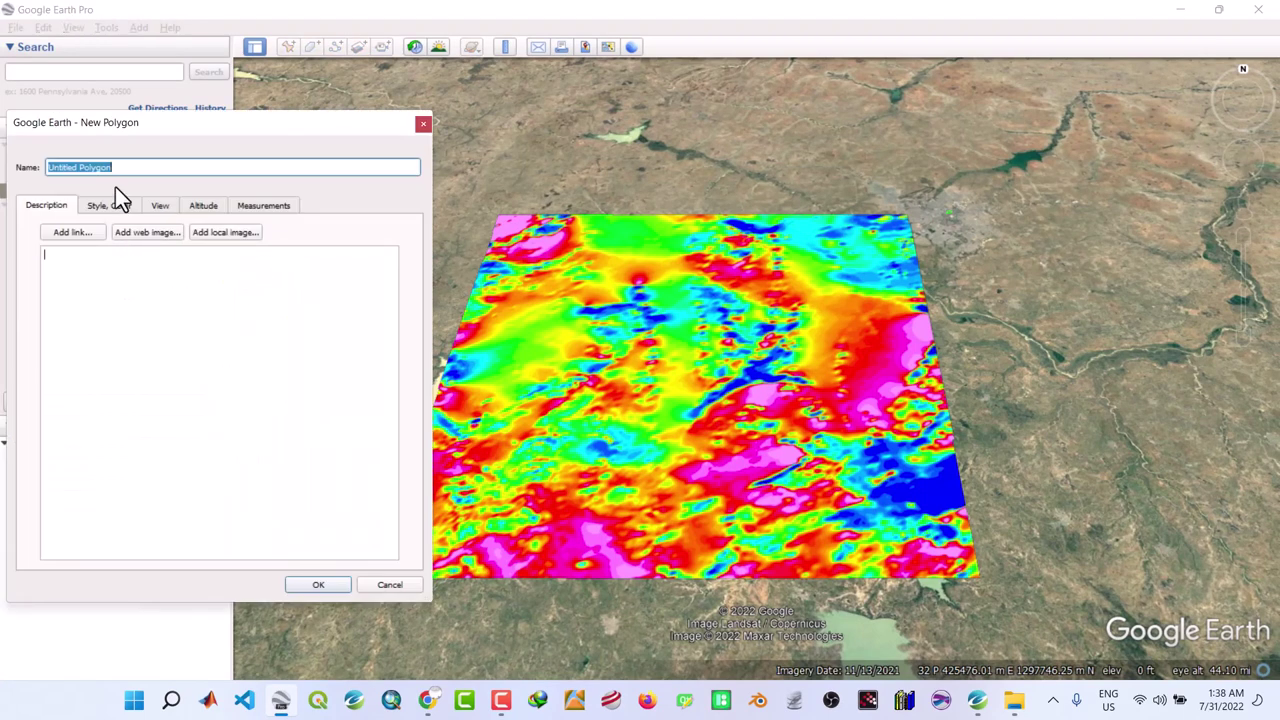
text(Study)
text(area)
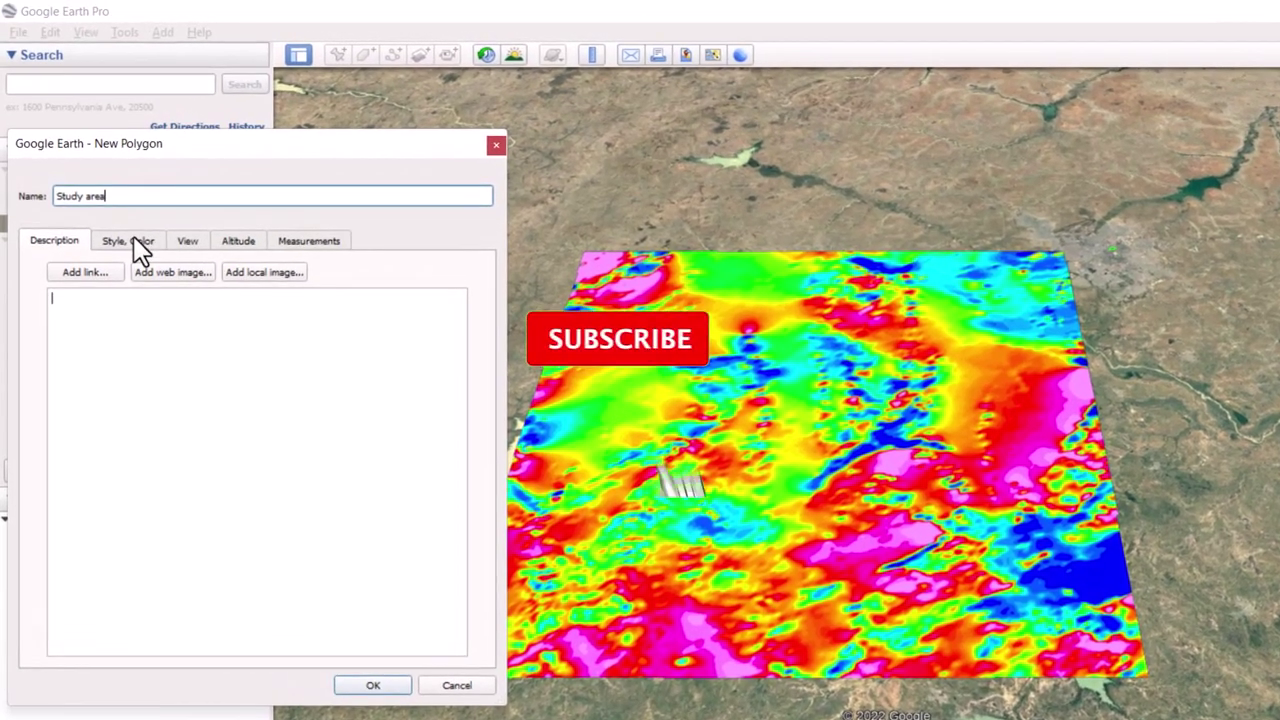
Style the polygon with a red line of width 3.0, drawn outlined with no fill
click(111, 207)
click(107, 309)
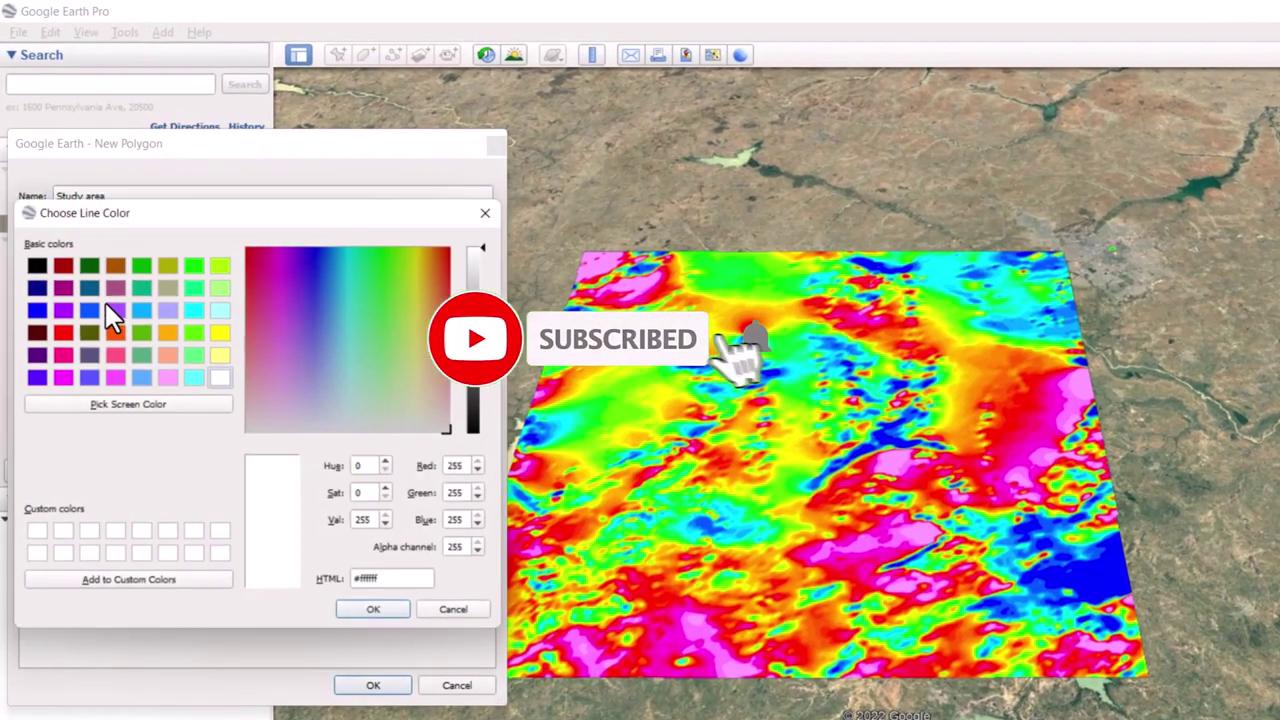
click(62, 332)
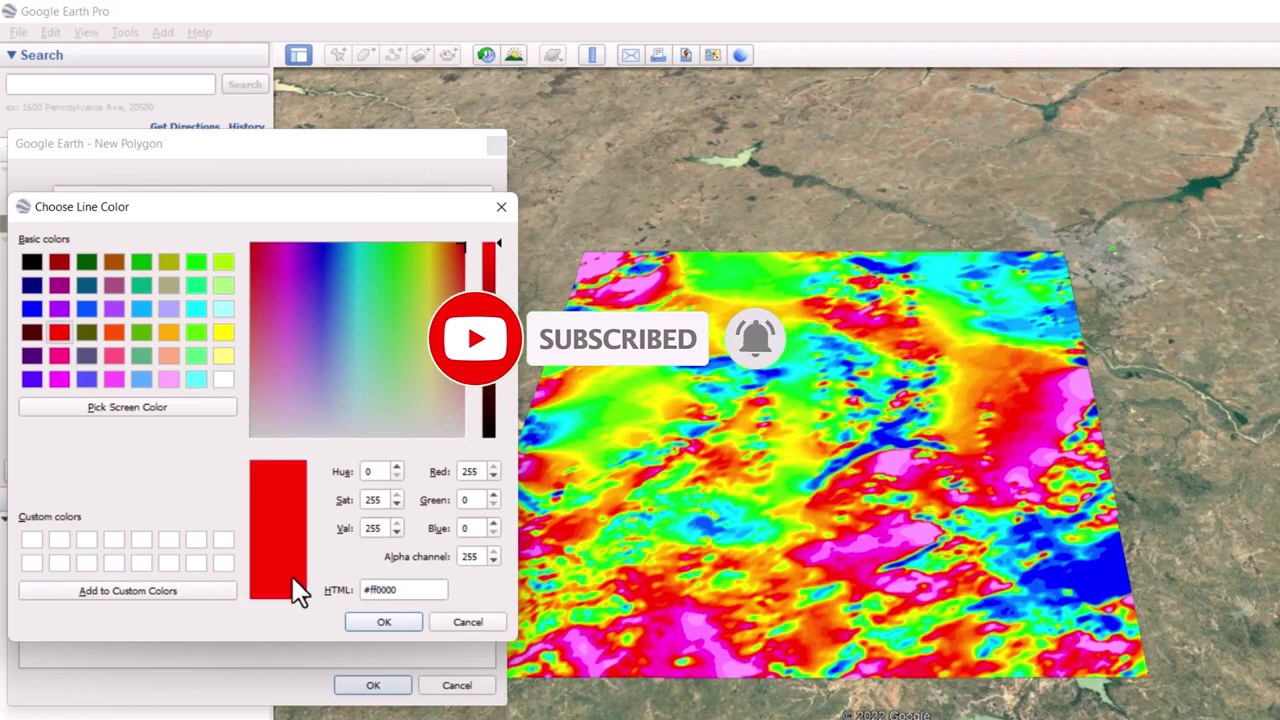
click(368, 622)
click(202, 304)
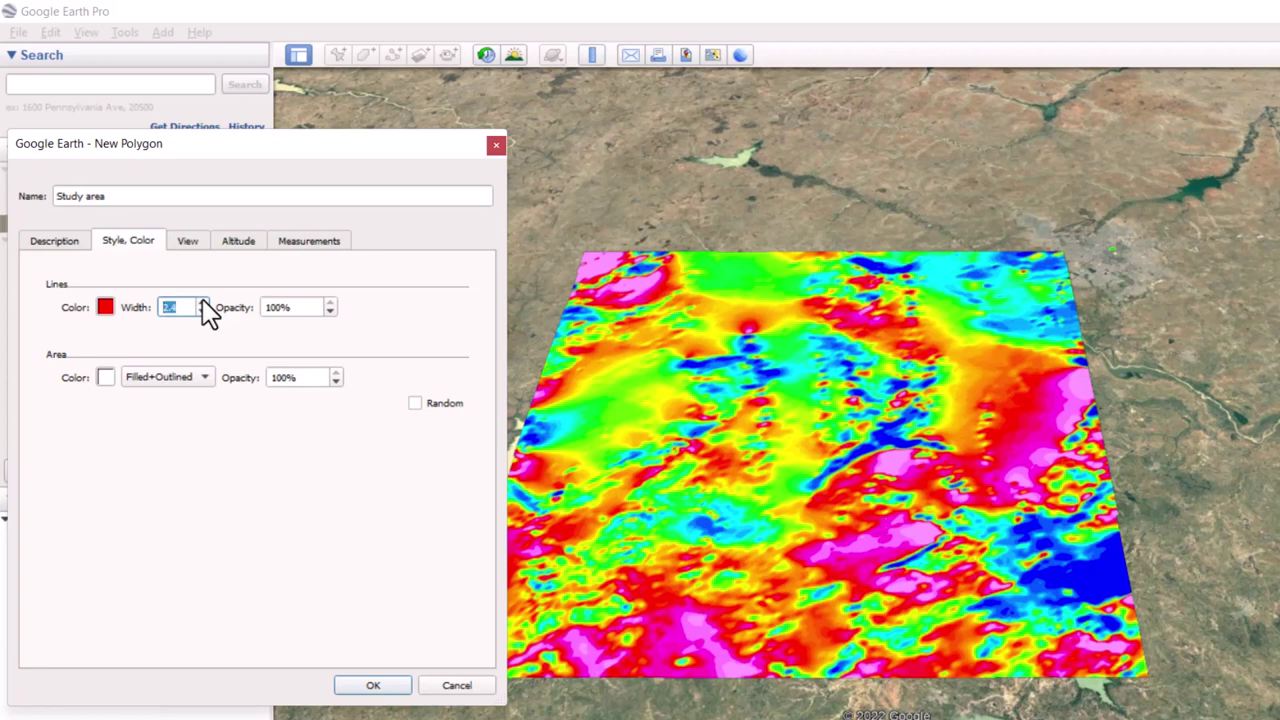
click(202, 303)
click(165, 378)
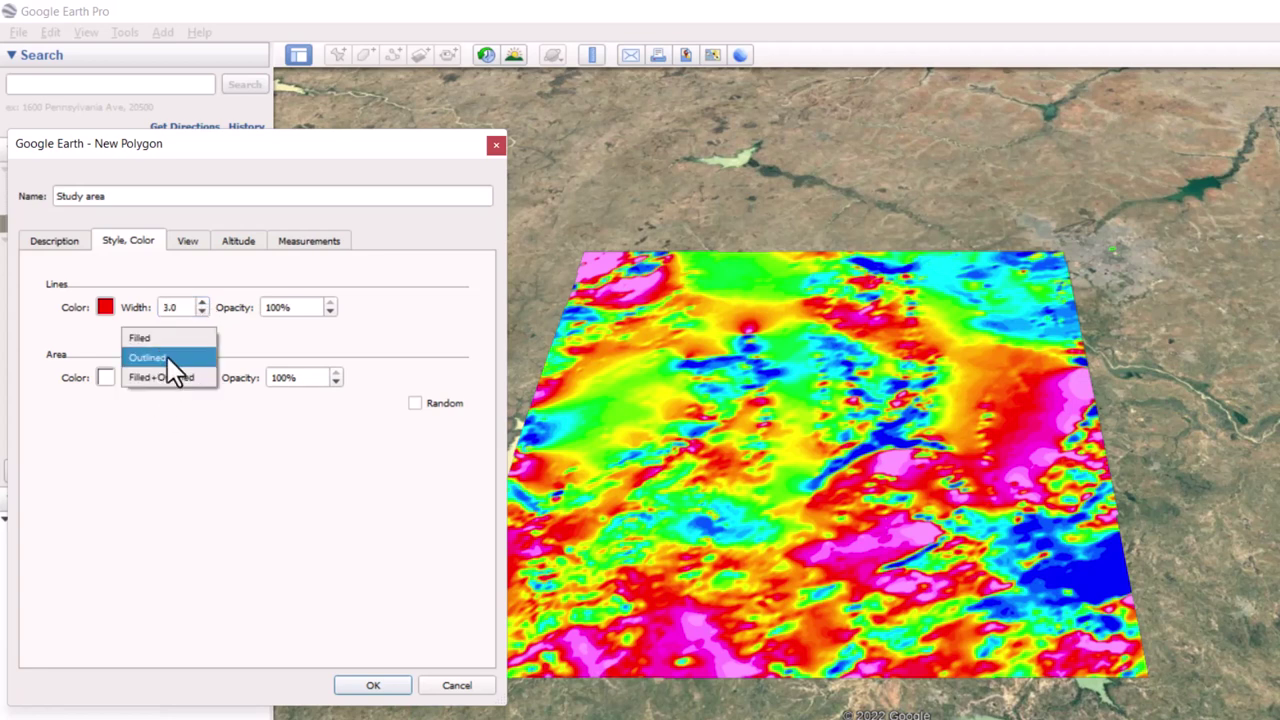
click(164, 356)
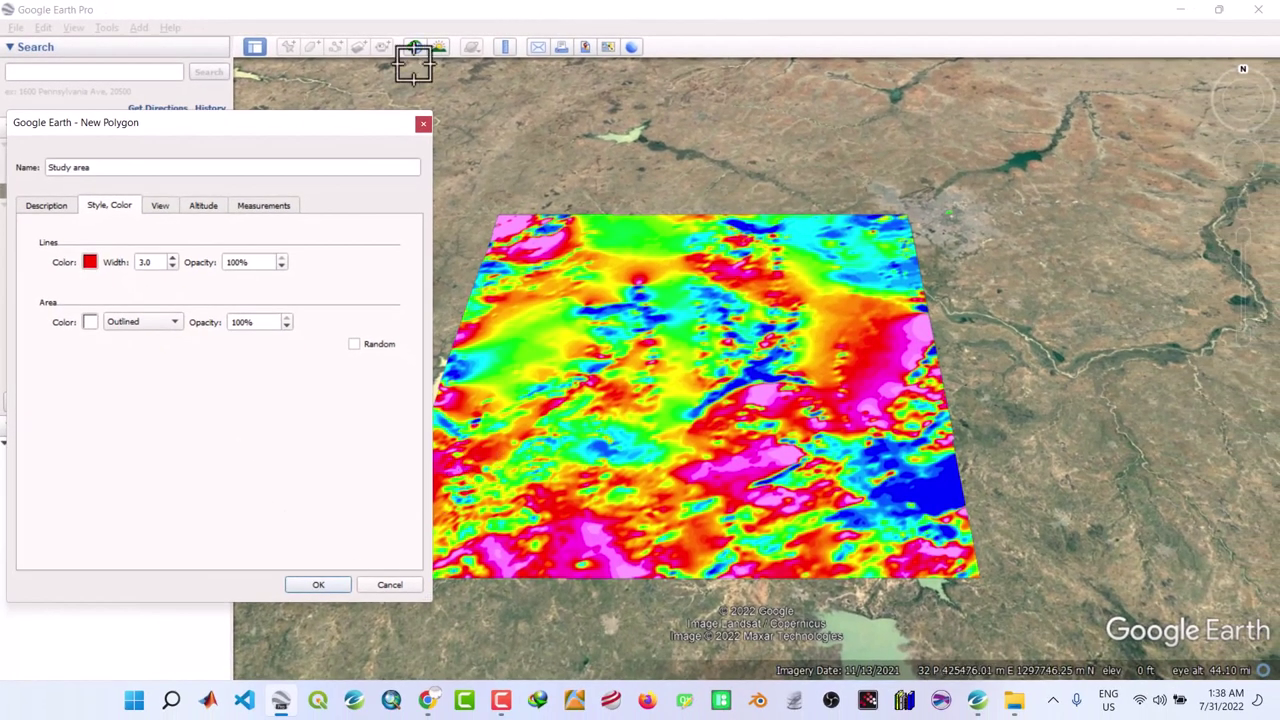
Trace the Study area polygon on the overlay's top-left, top-right, bottom-right and bottom-left corners, then confirm
drag(334, 124, 223, 124)
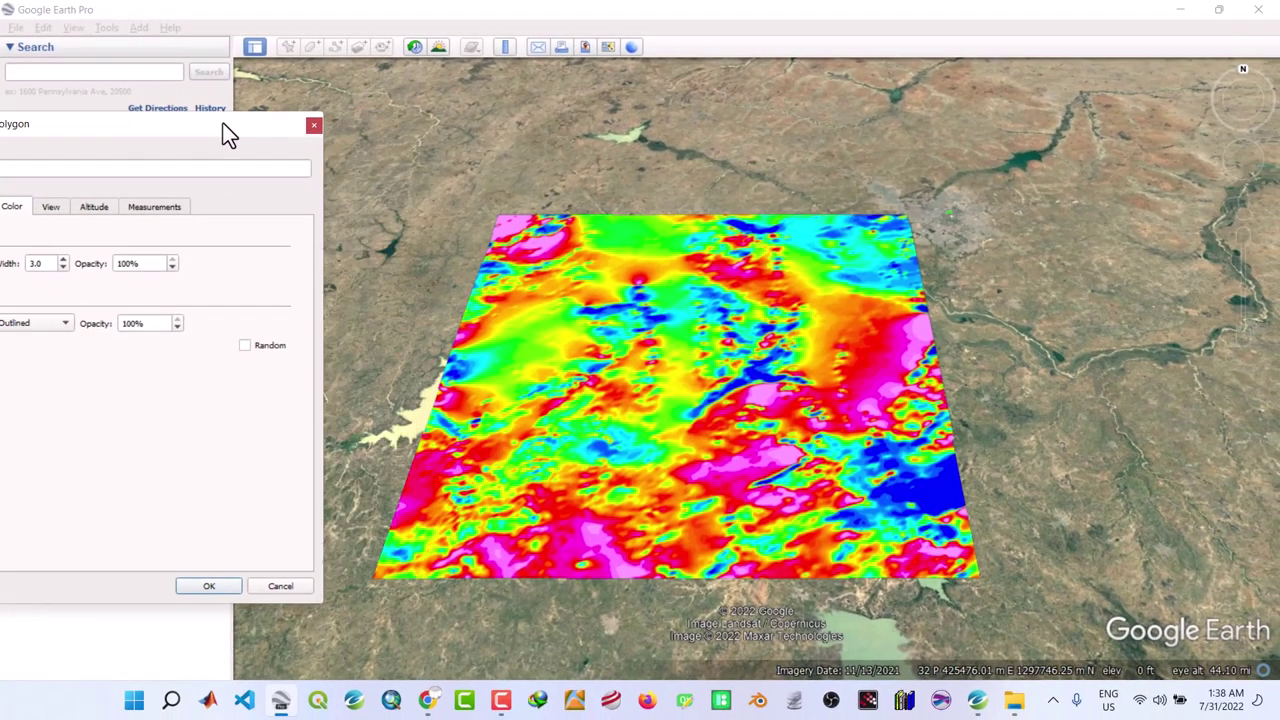
click(501, 216)
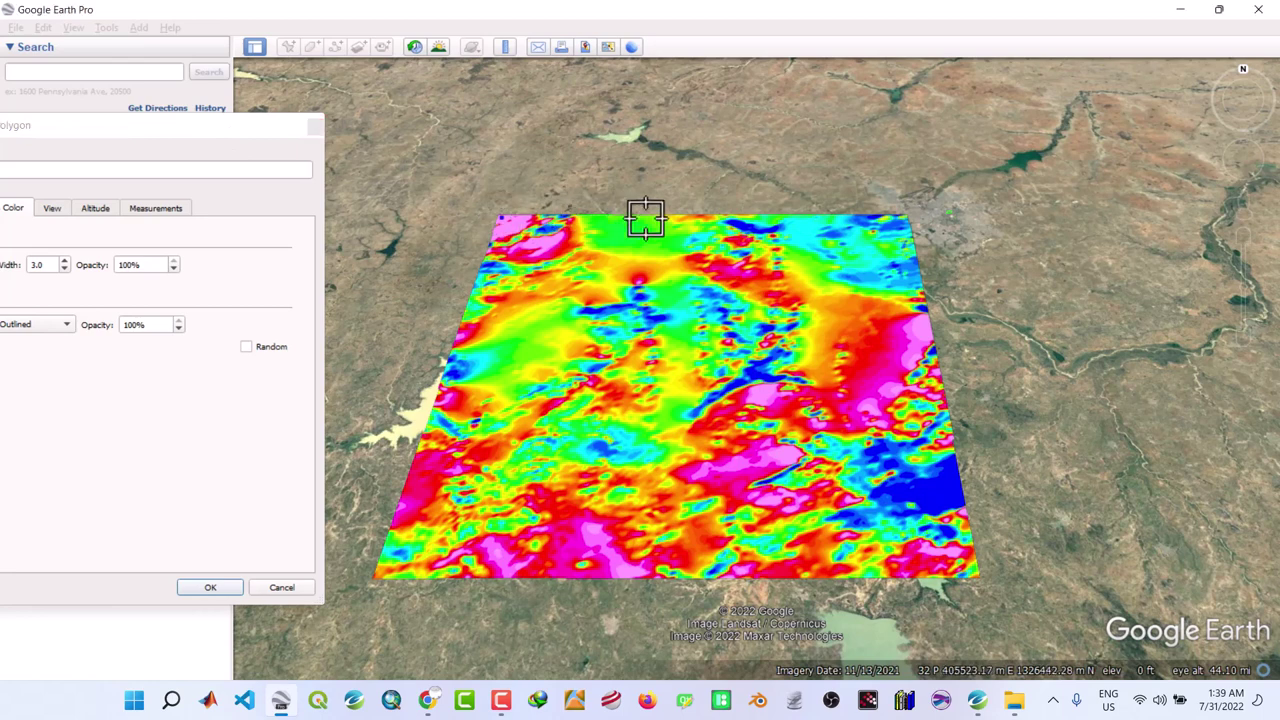
click(907, 219)
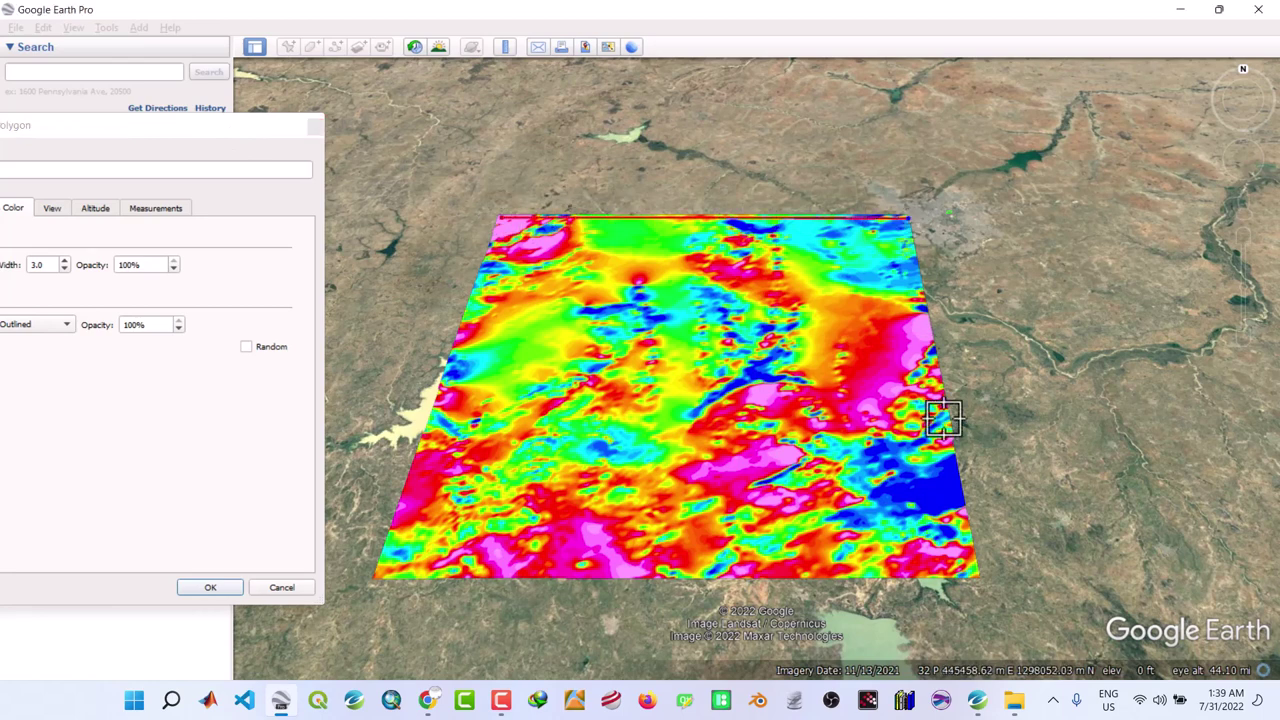
click(978, 578)
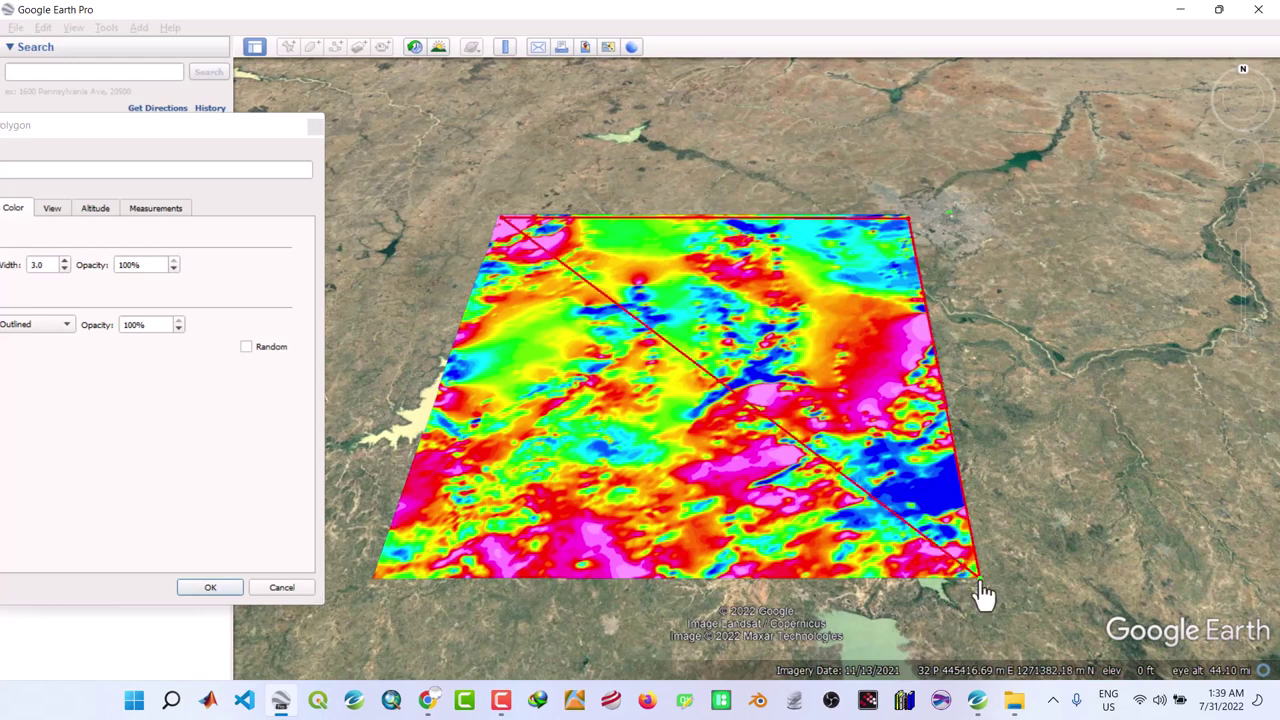
click(375, 577)
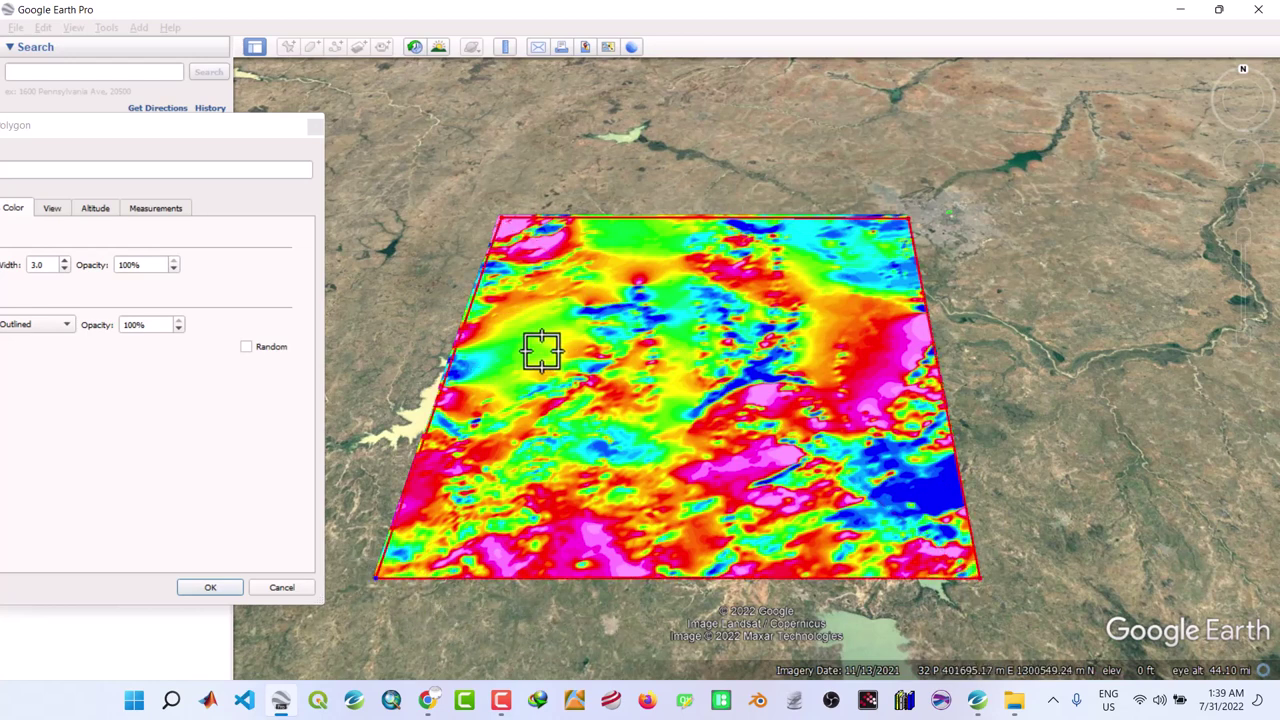
drag(63, 122, 119, 101)
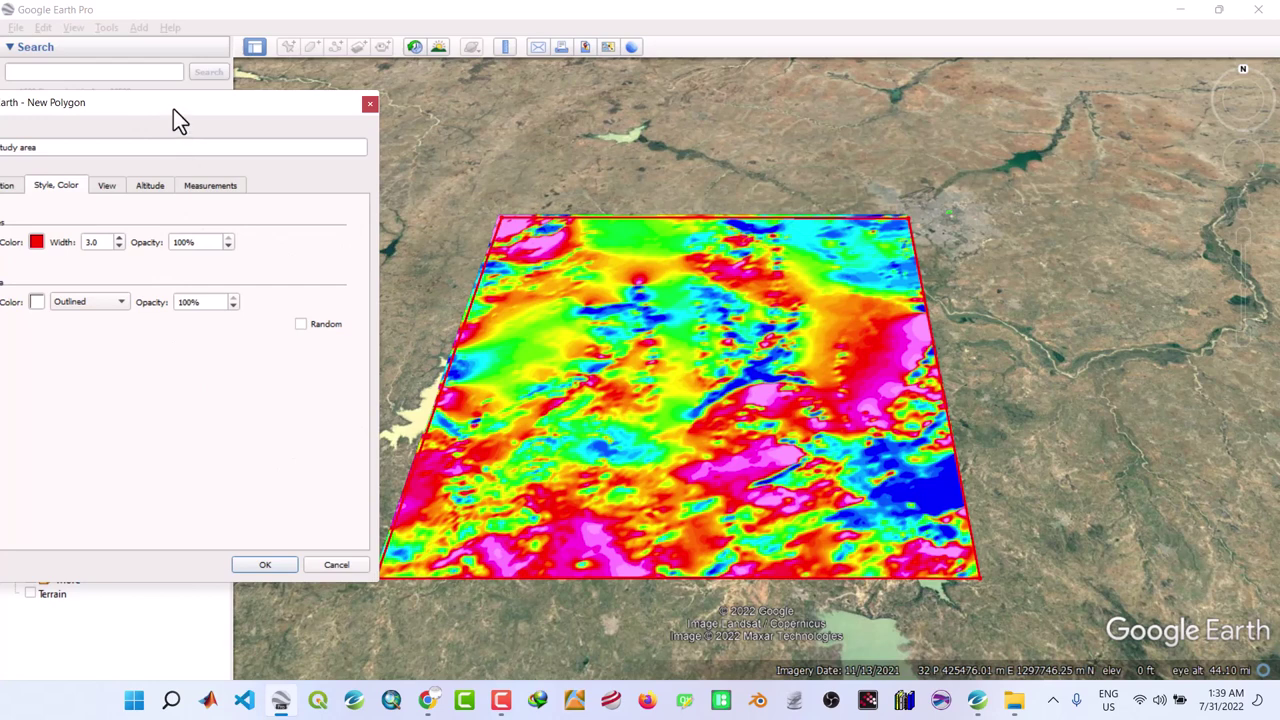
drag(173, 109, 265, 108)
click(353, 564)
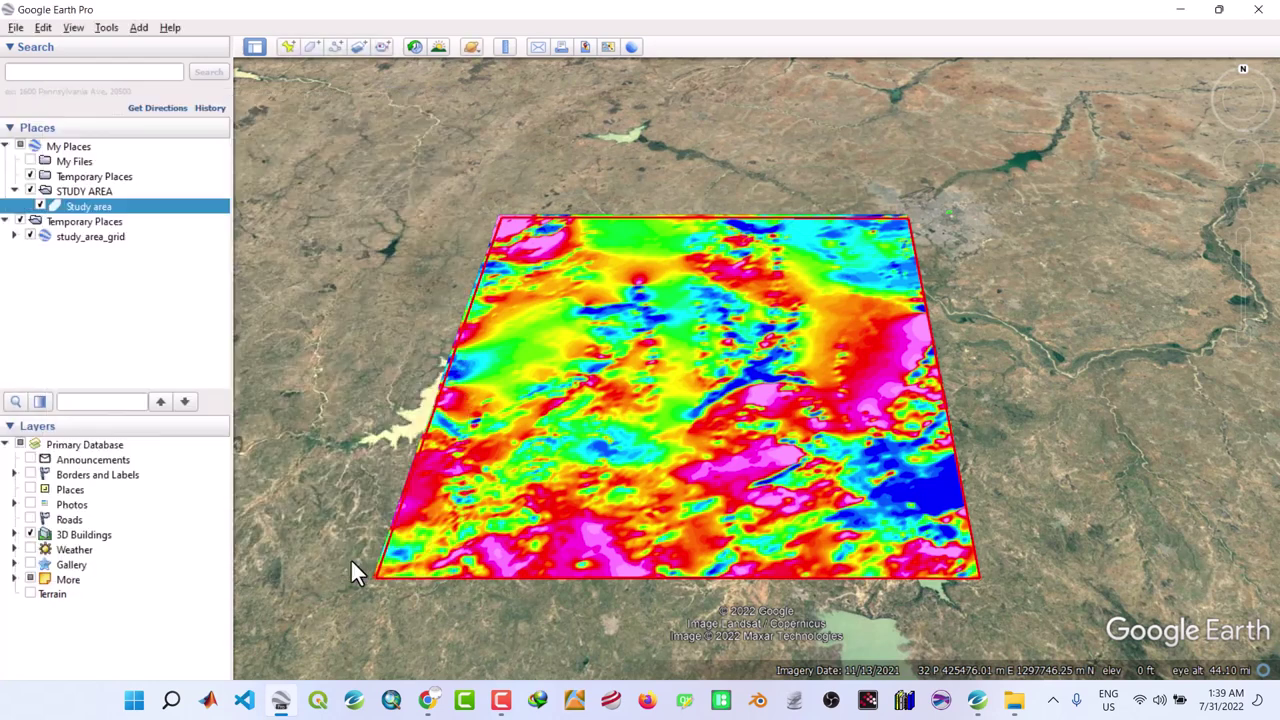
Open Study area's properties and align its bottom-left and top-left vertices with the grid corners
right_click(85, 206)
click(124, 372)
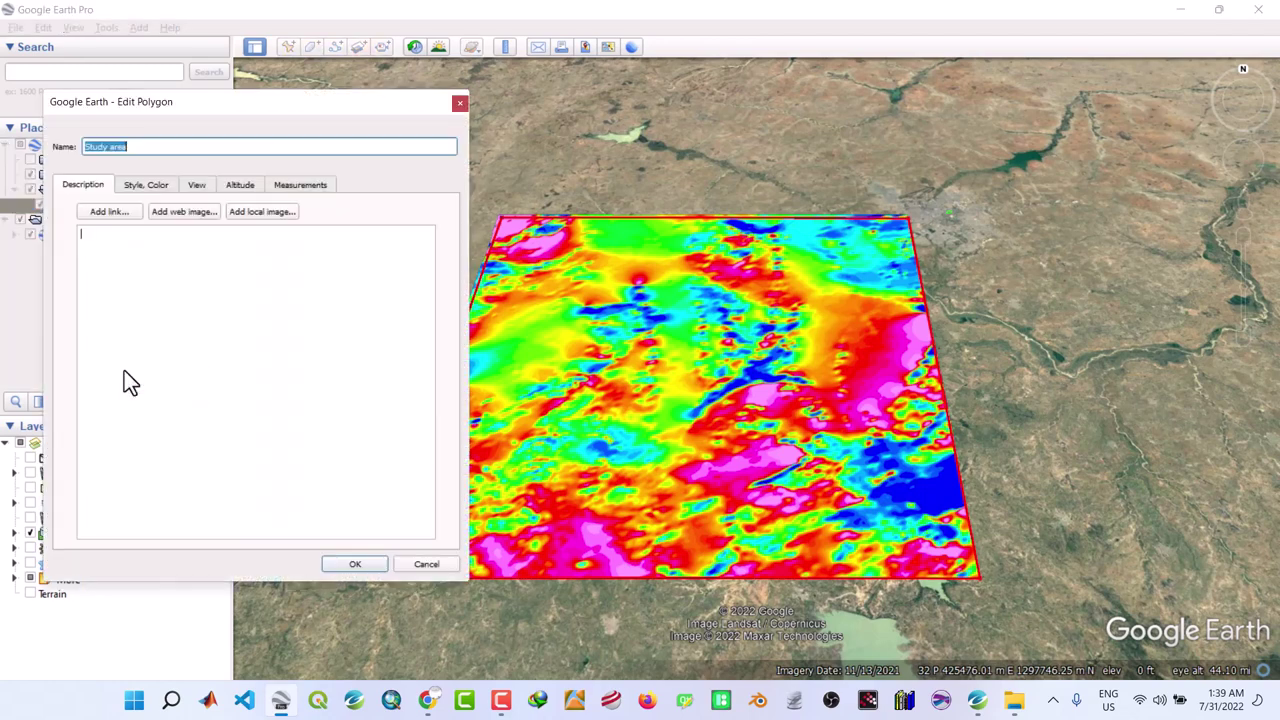
drag(281, 102, 151, 95)
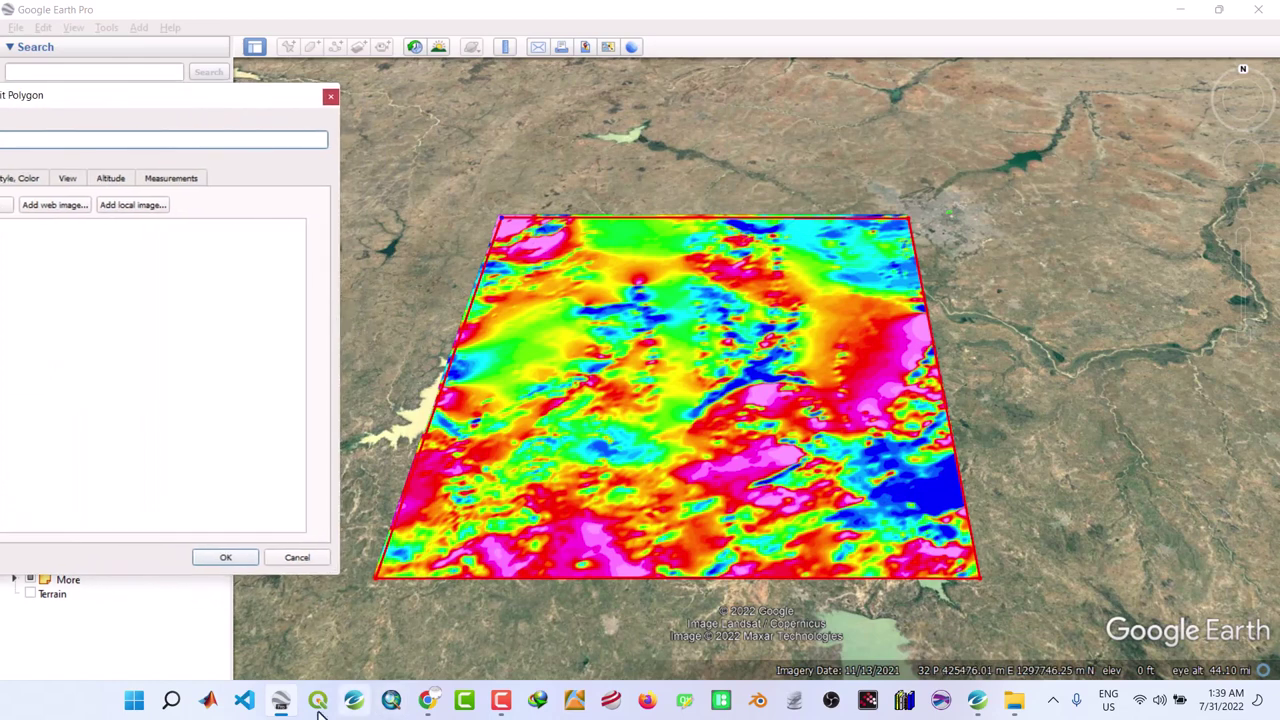
click(373, 582)
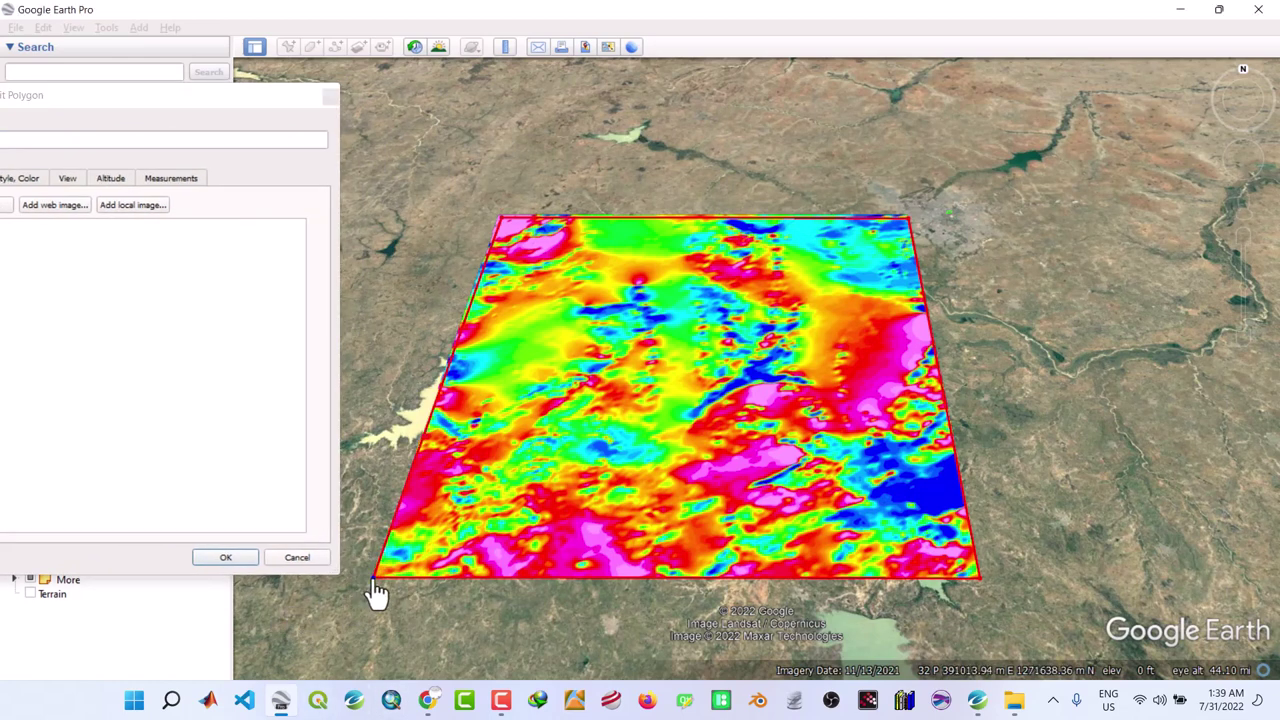
drag(375, 592, 374, 594)
click(503, 228)
drag(504, 229, 499, 229)
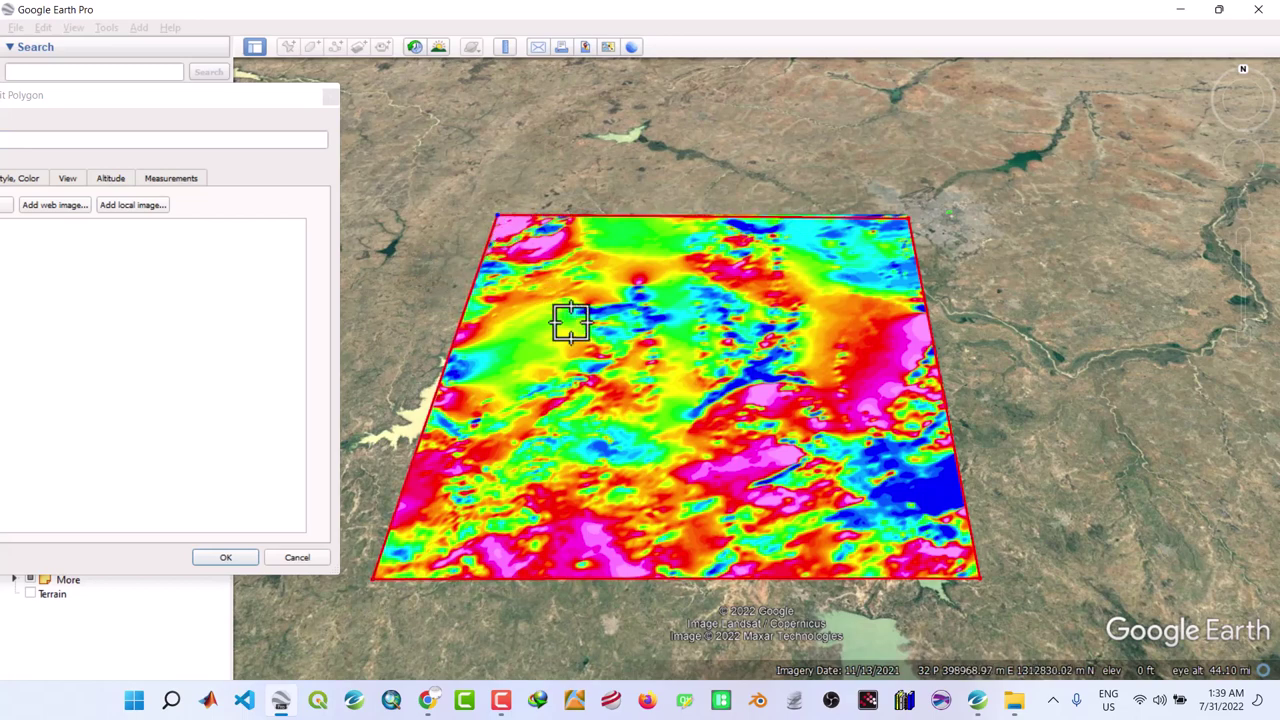
scroll(575, 327, up, 3)
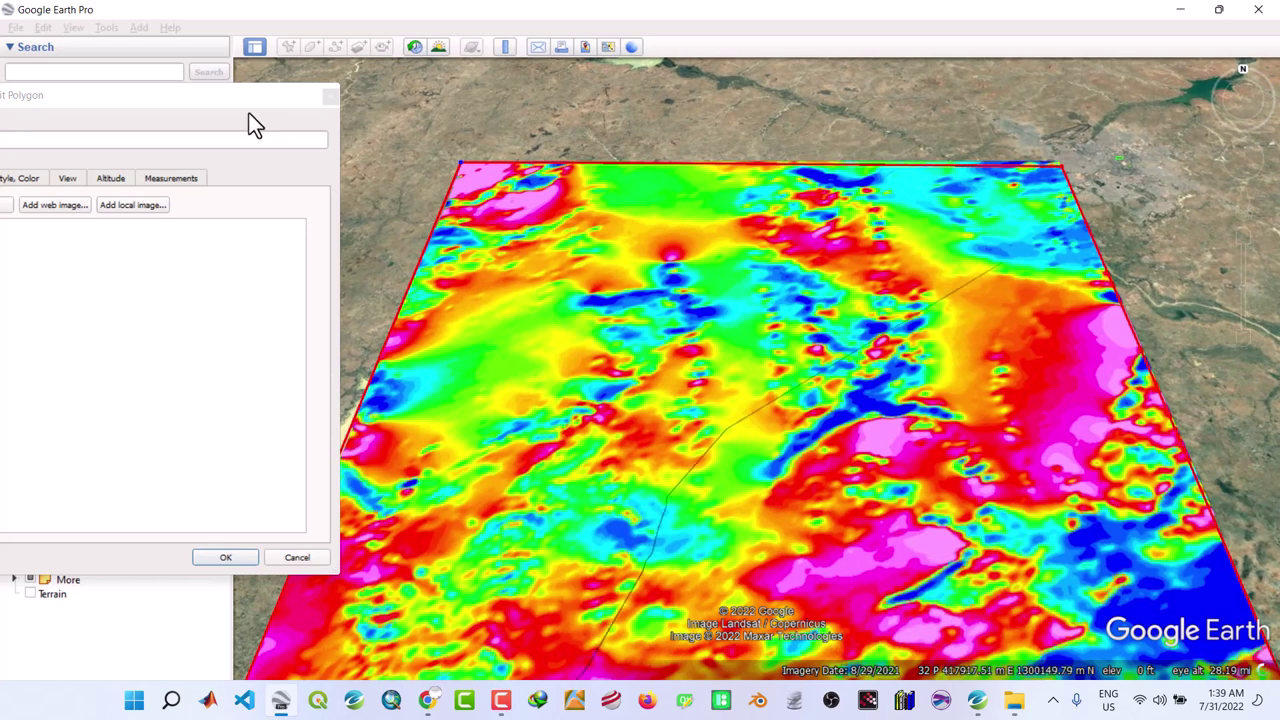
Adjust the top-right and lower-right vertices onto the grid's right-hand corners
drag(247, 101, 169, 96)
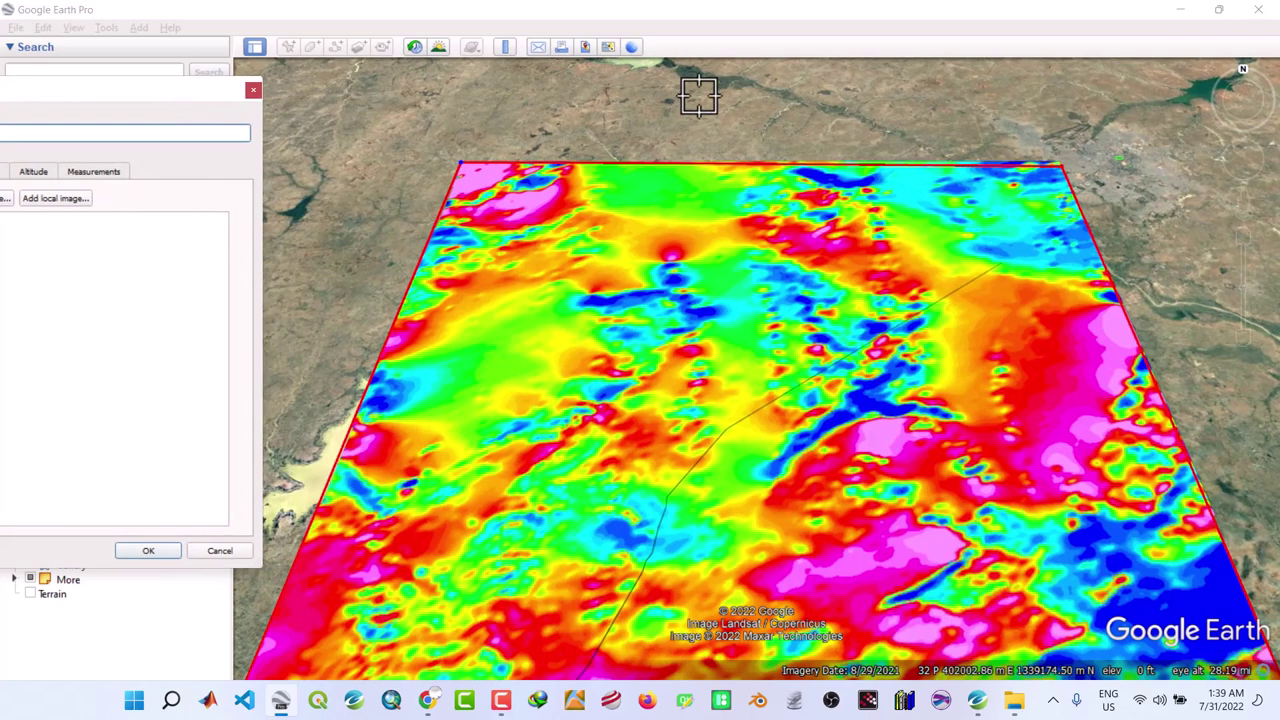
drag(1065, 183, 1062, 176)
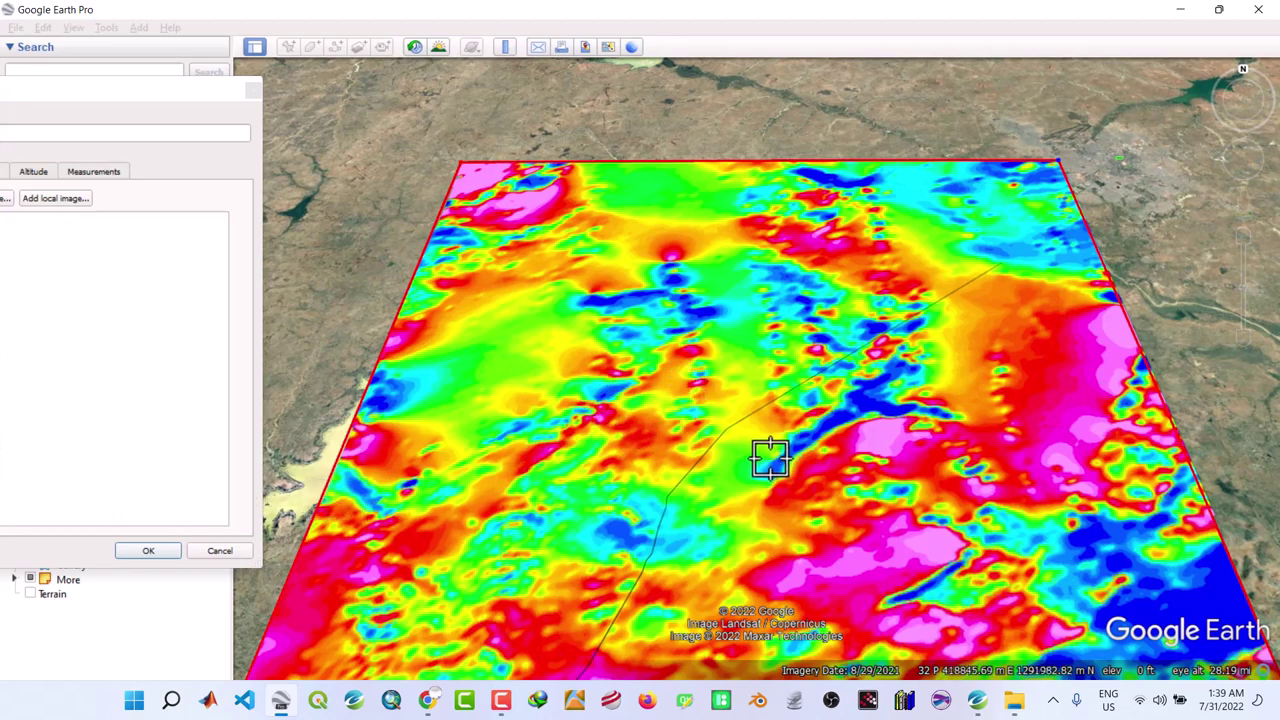
key(Left)
key(Right)
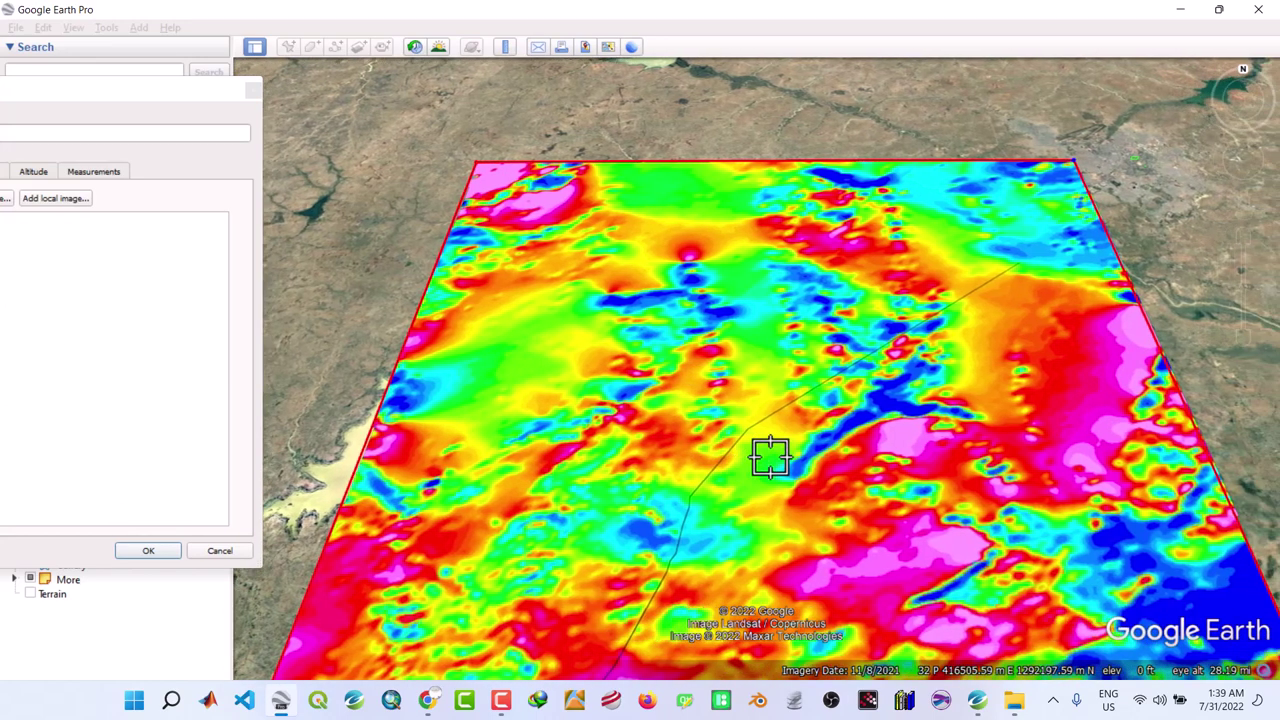
key(Down)
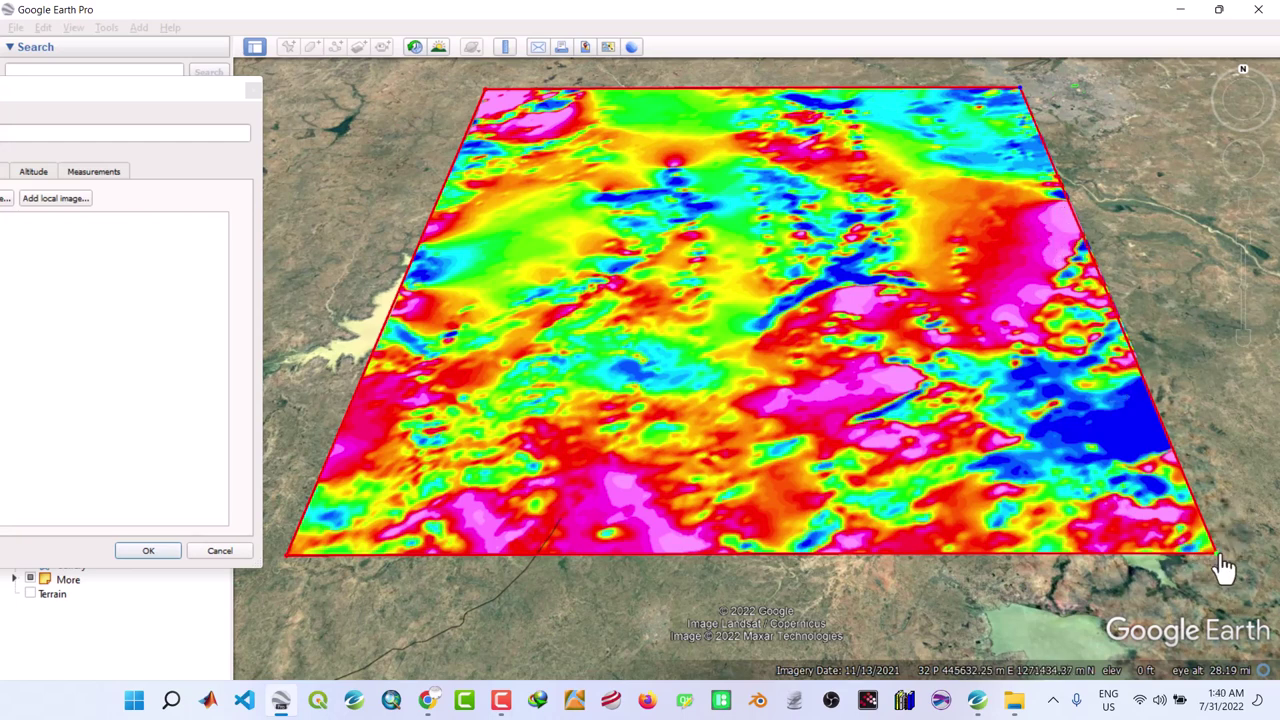
drag(1228, 568, 1224, 572)
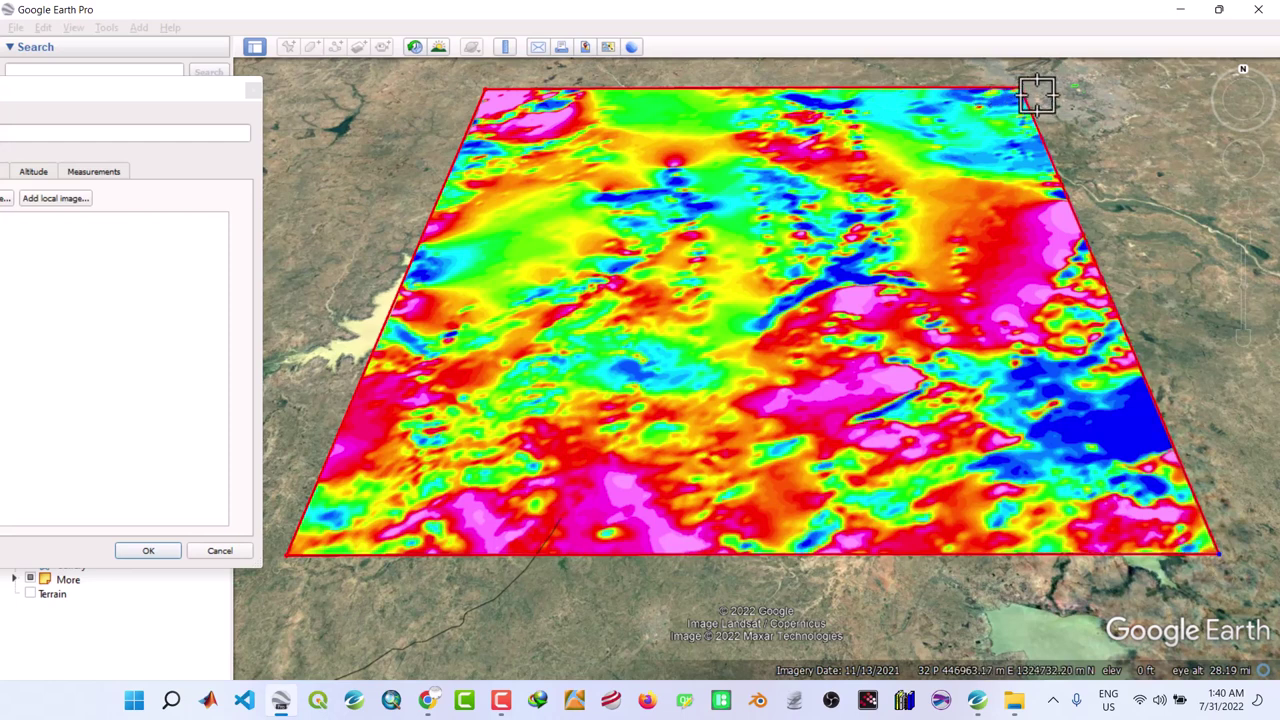
drag(1020, 100, 1030, 100)
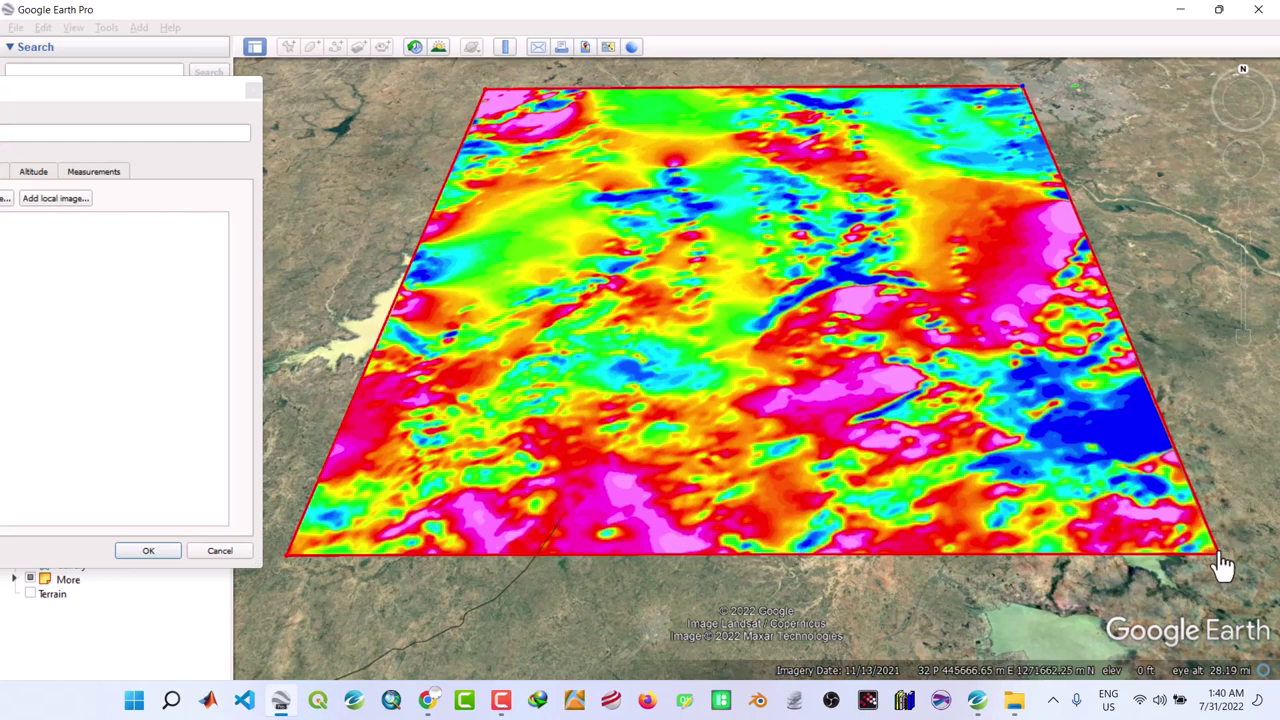
drag(1227, 565, 1219, 568)
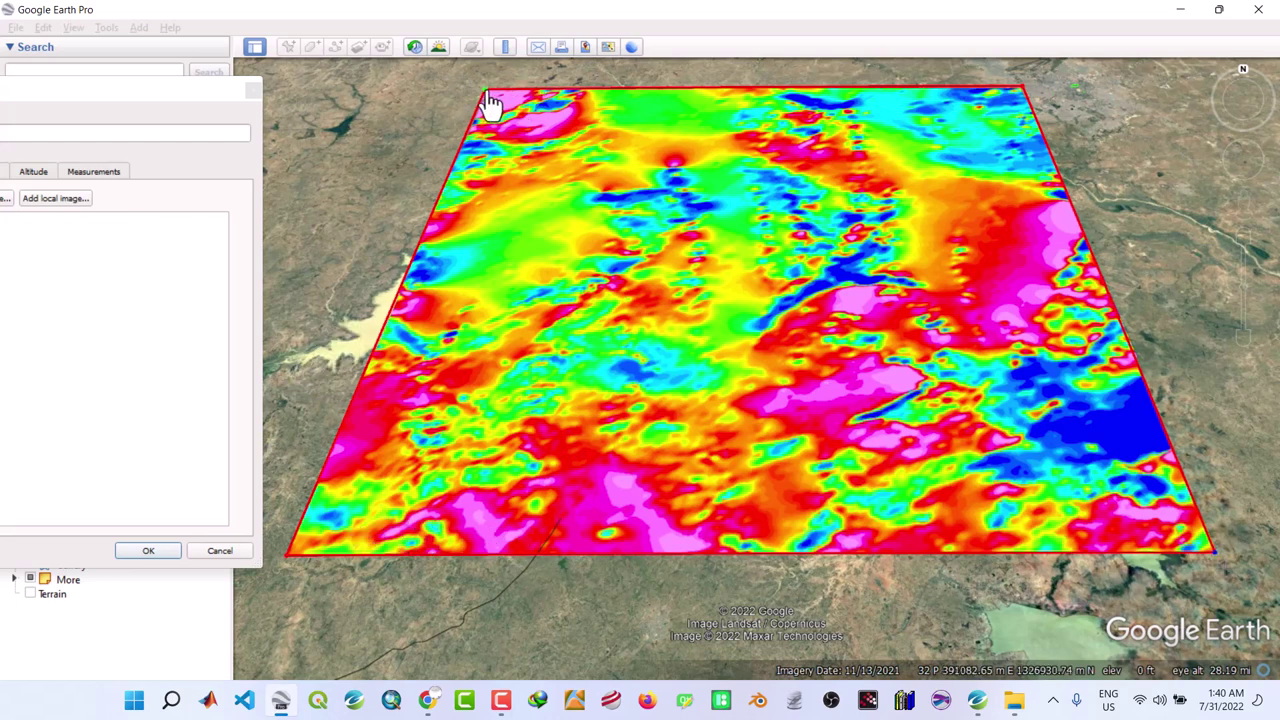
scroll(517, 263, up, 2)
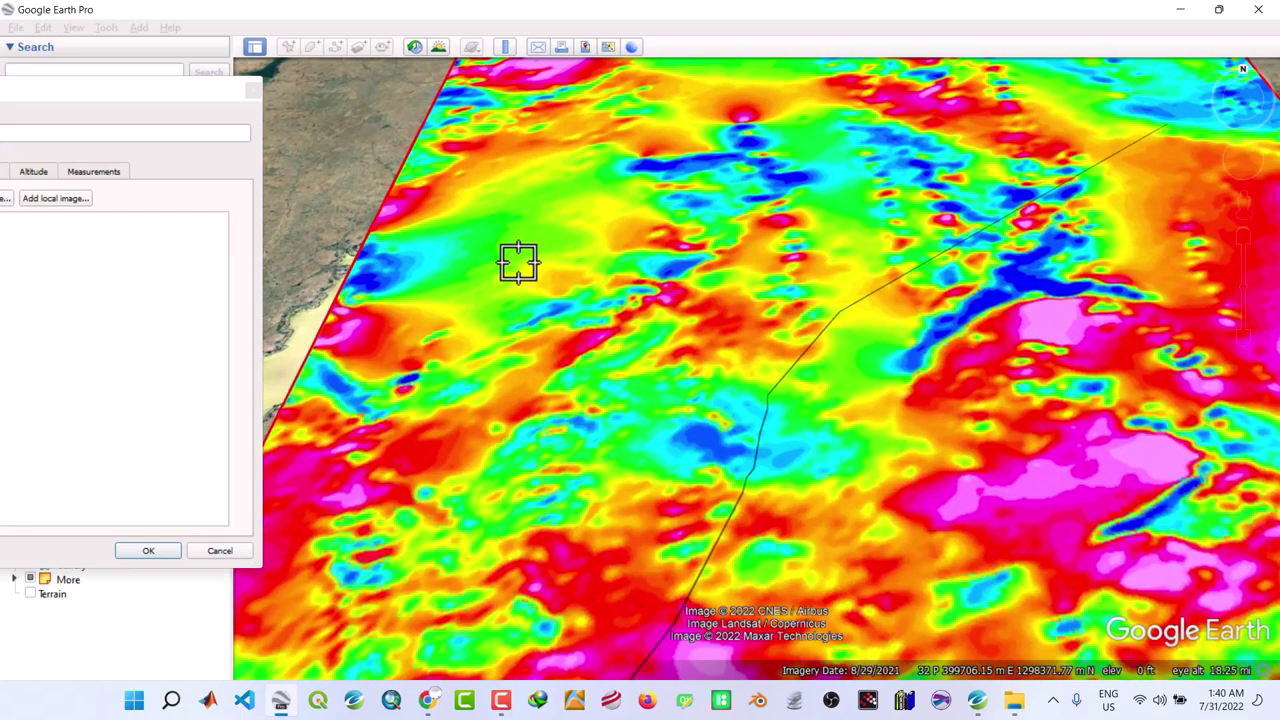
scroll(517, 263, down, 3)
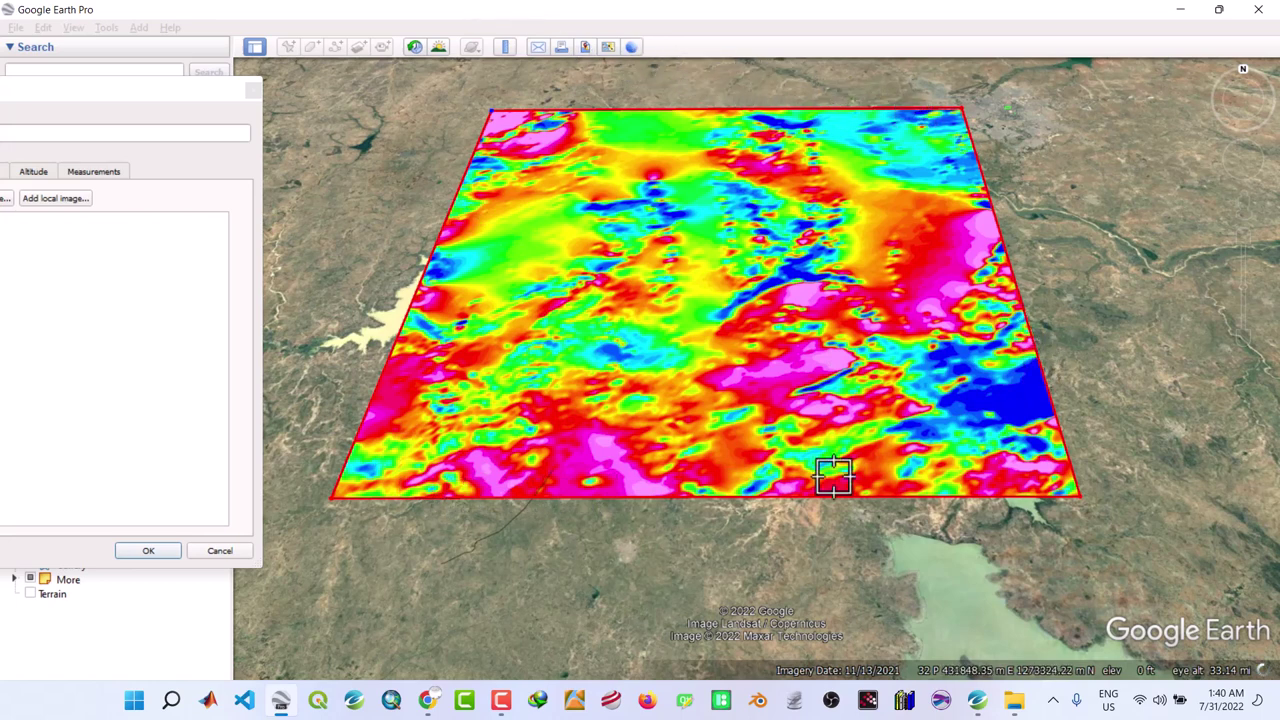
Confirm the reshaped polygon and hide the study_area_grid overlay
drag(86, 99, 371, 91)
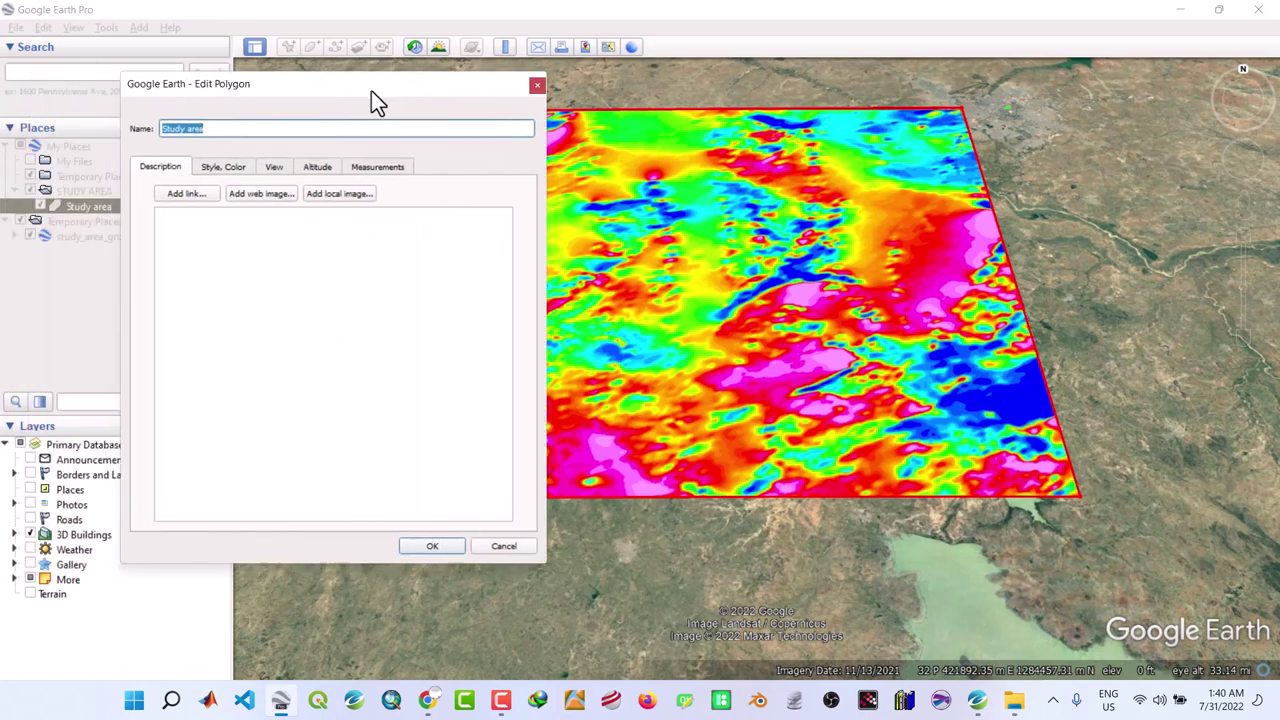
click(446, 551)
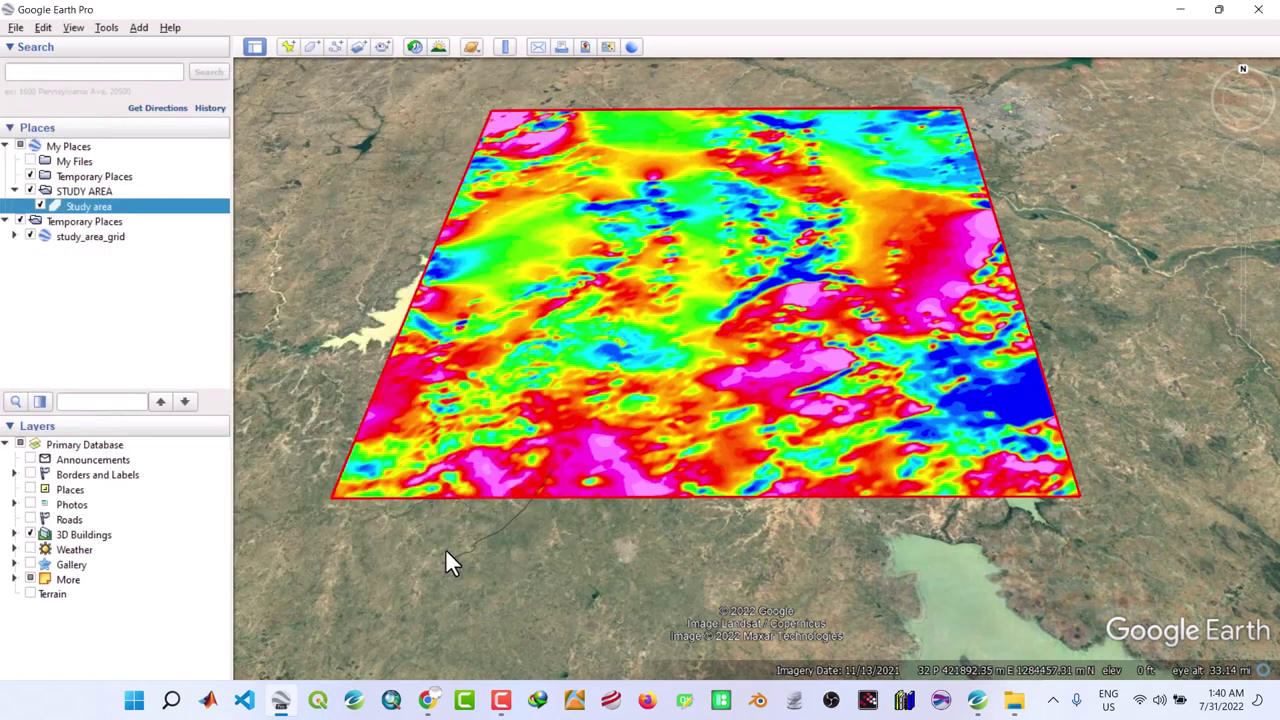
click(31, 236)
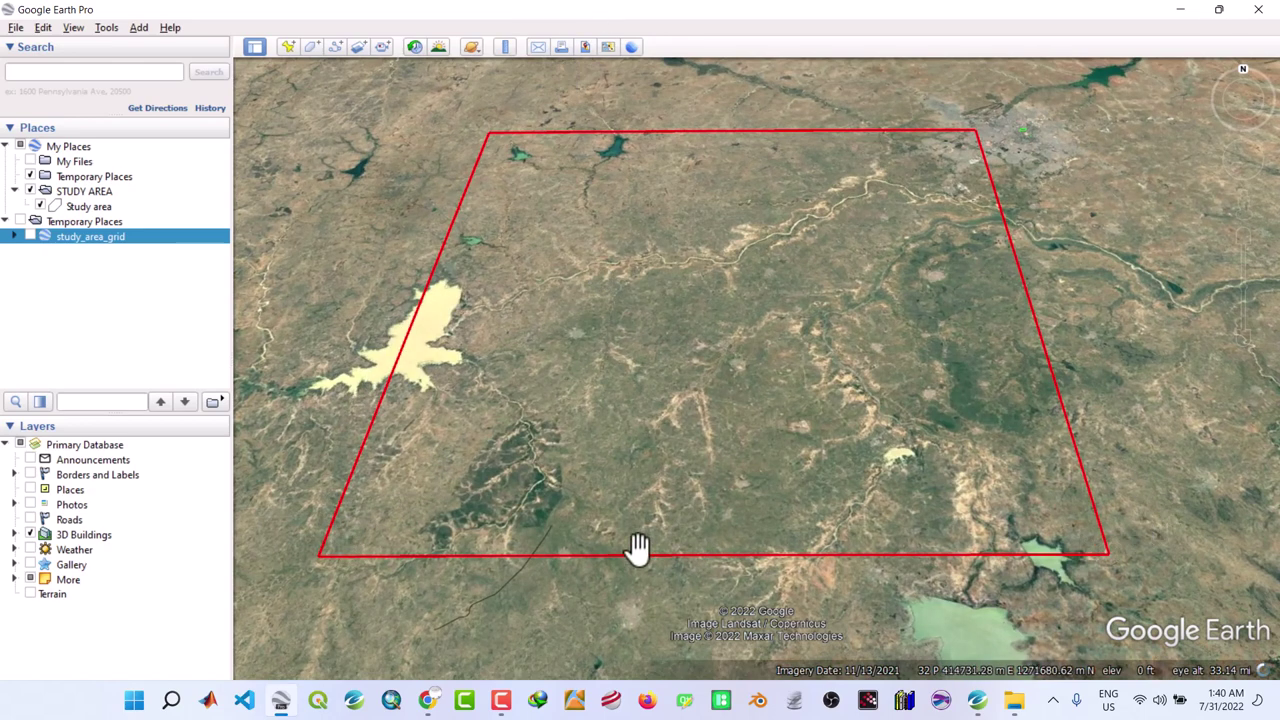
click(64, 205)
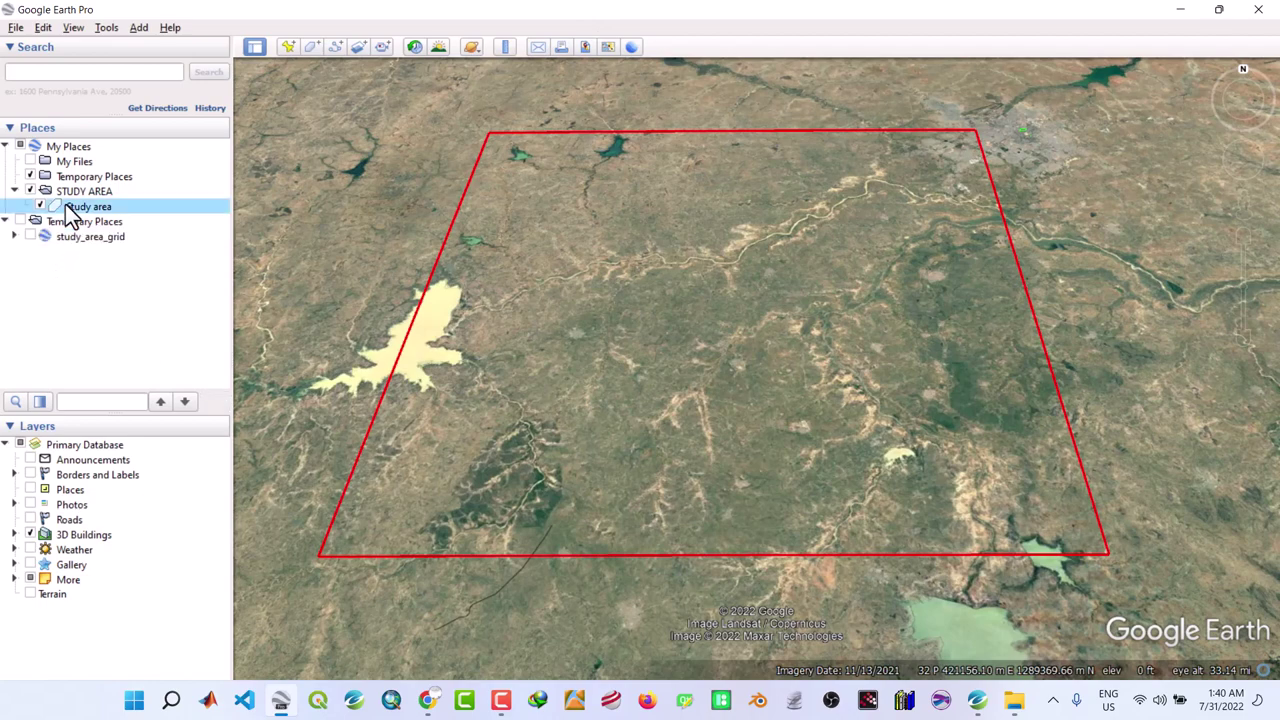
right_click(88, 206)
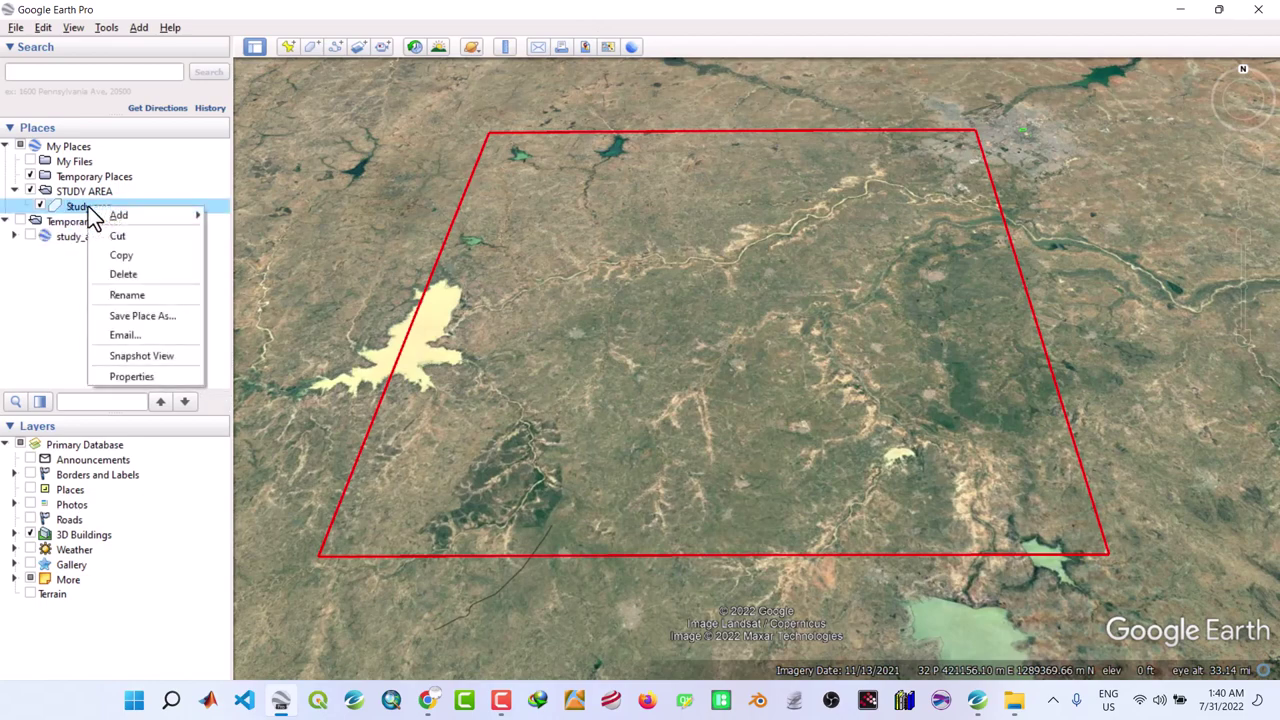
Save the Study area place into Desktop > Project 1 > GOOGLE EARTH PRO
click(121, 316)
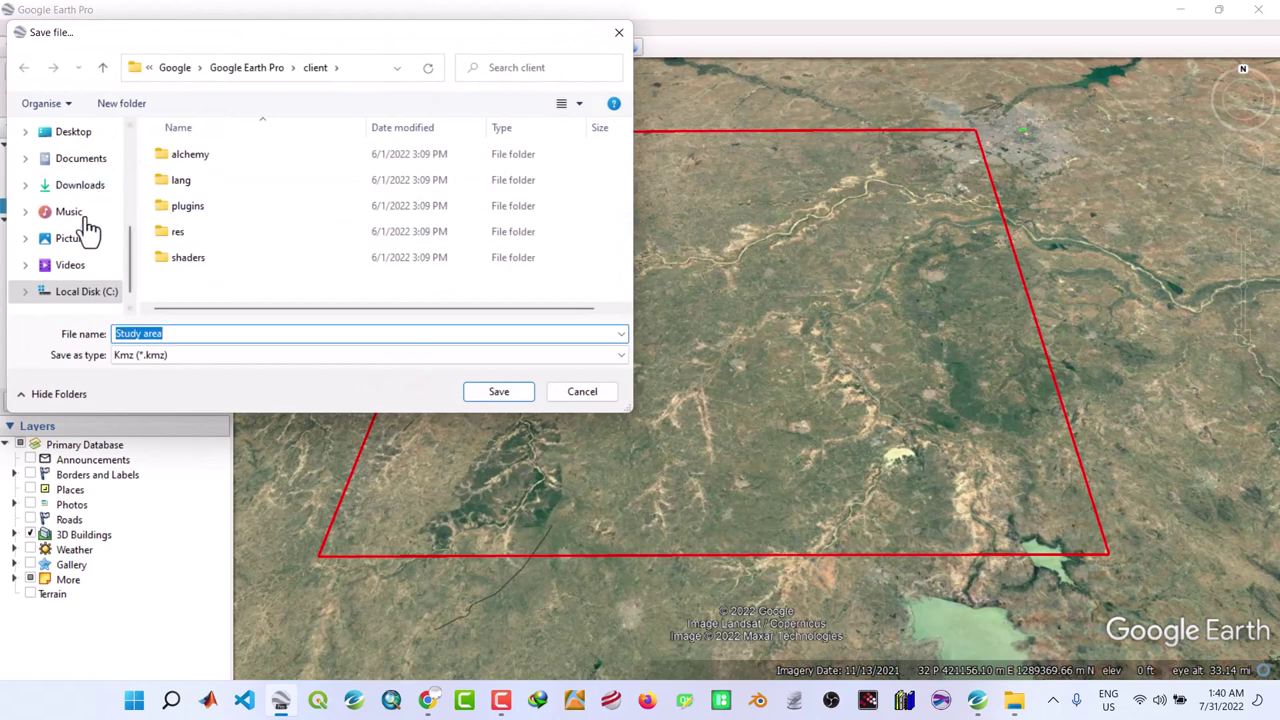
click(78, 135)
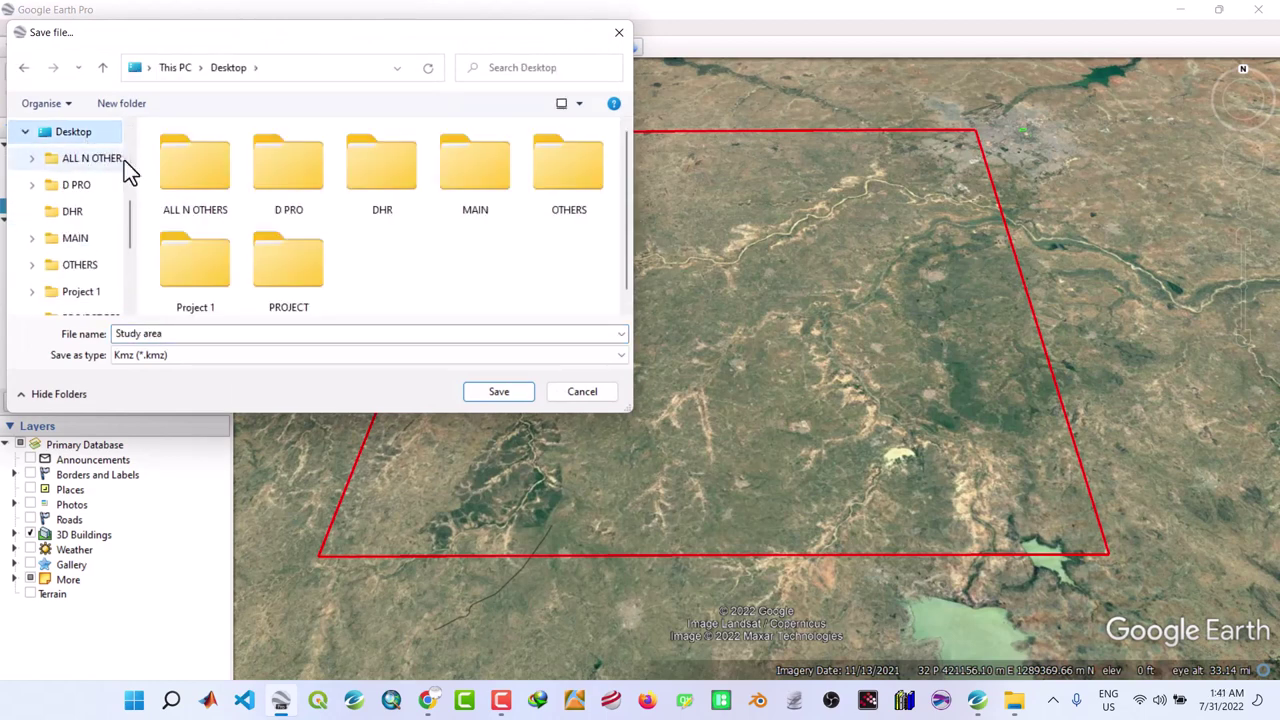
click(293, 267)
double_click(213, 268)
double_click(205, 156)
Name the file square_study_area and save it in Kml (*.kml) format
click(173, 333)
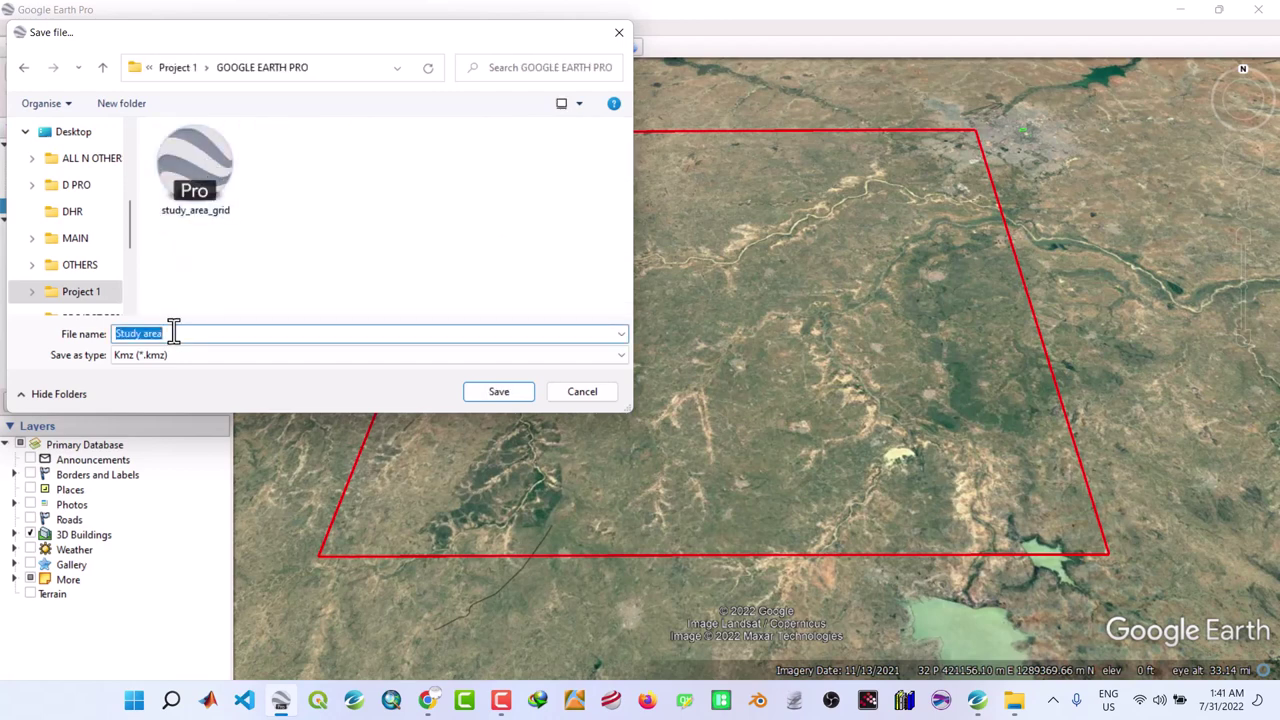
text(s)
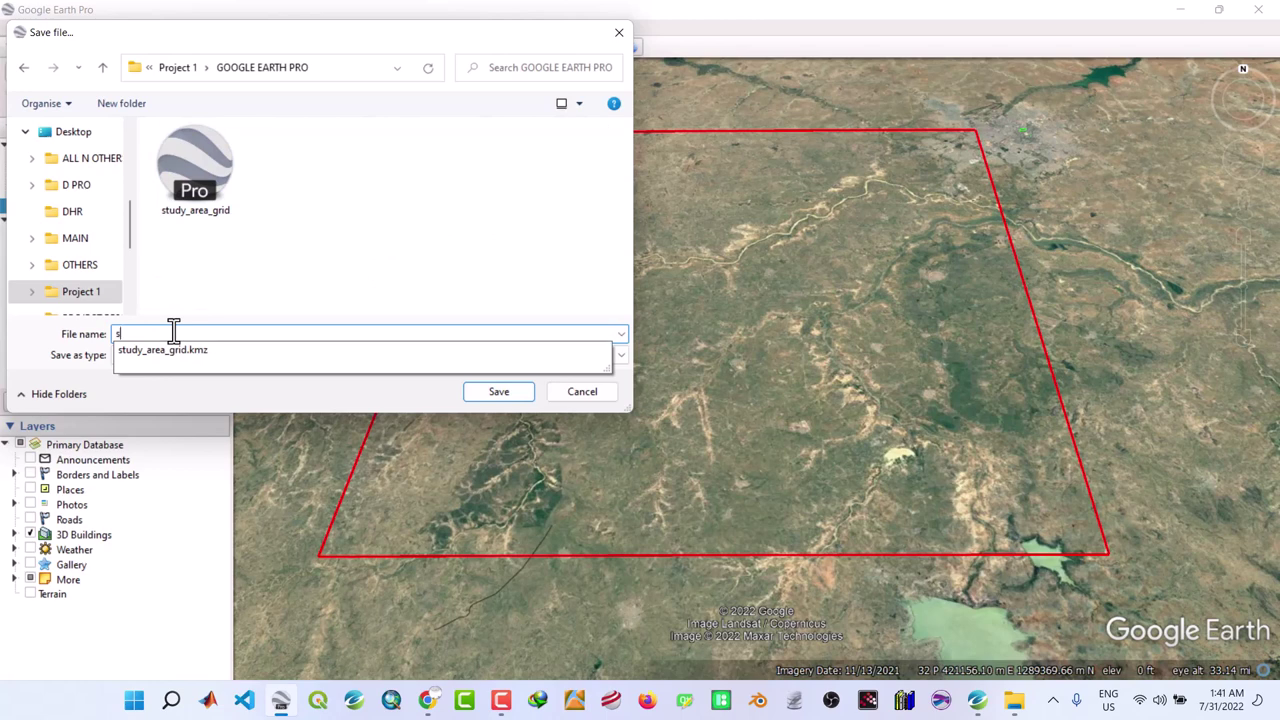
text(qu)
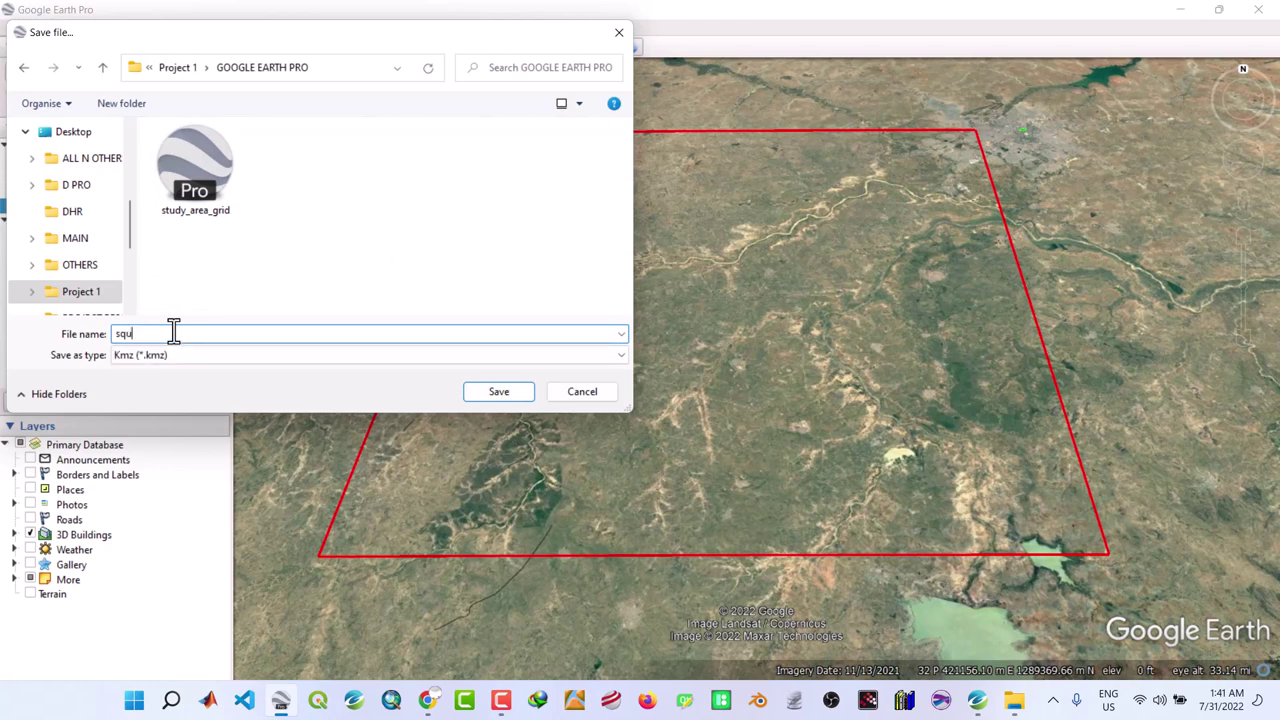
text(are_study_area)
text(_shapefile)
key(BackSpace)
key(BackSpace)
key(BackSpace)
key(BackSpace)
key(BackSpace)
key(BackSpace)
key(BackSpace)
key(BackSpace)
key(BackSpace)
key(BackSpace)
click(333, 357)
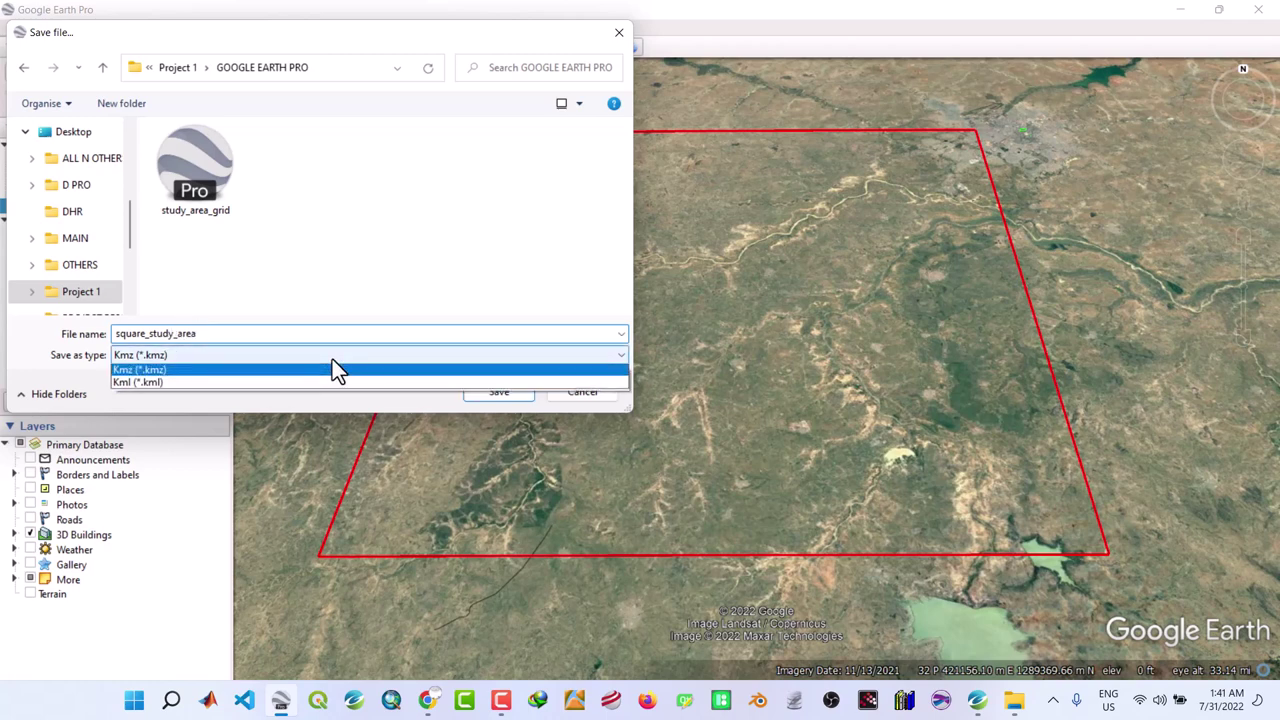
click(256, 386)
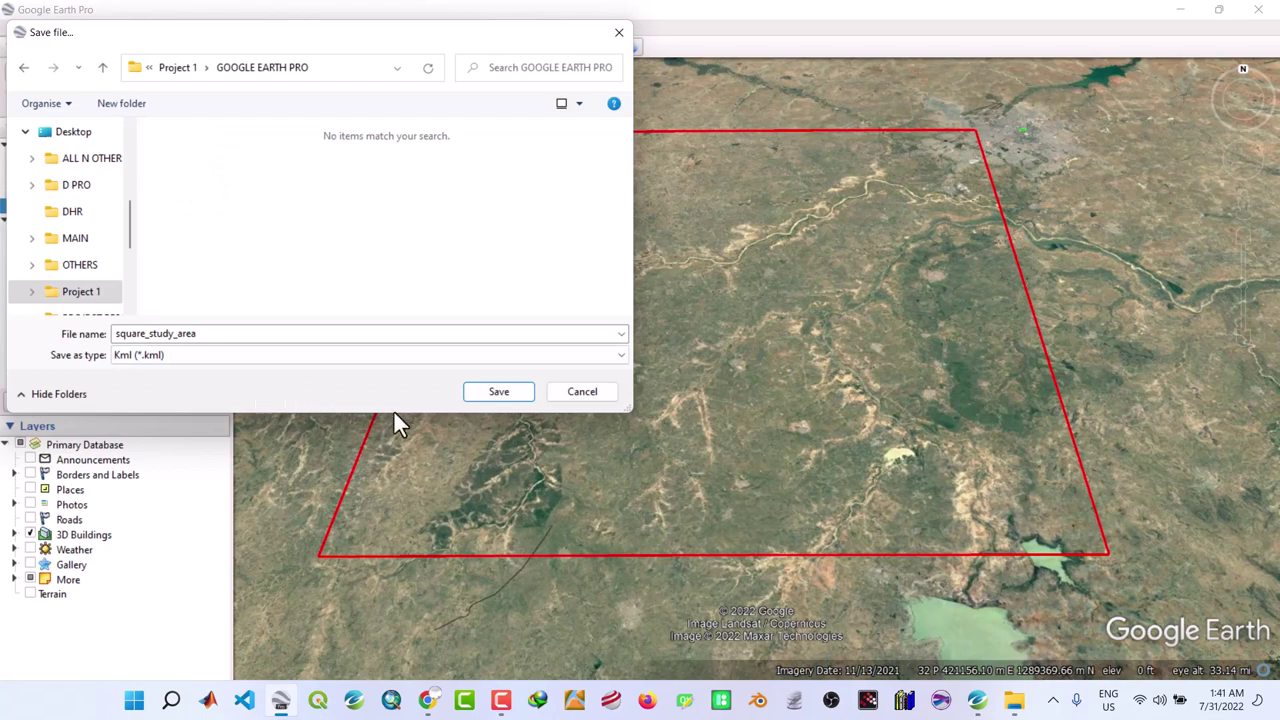
click(508, 395)
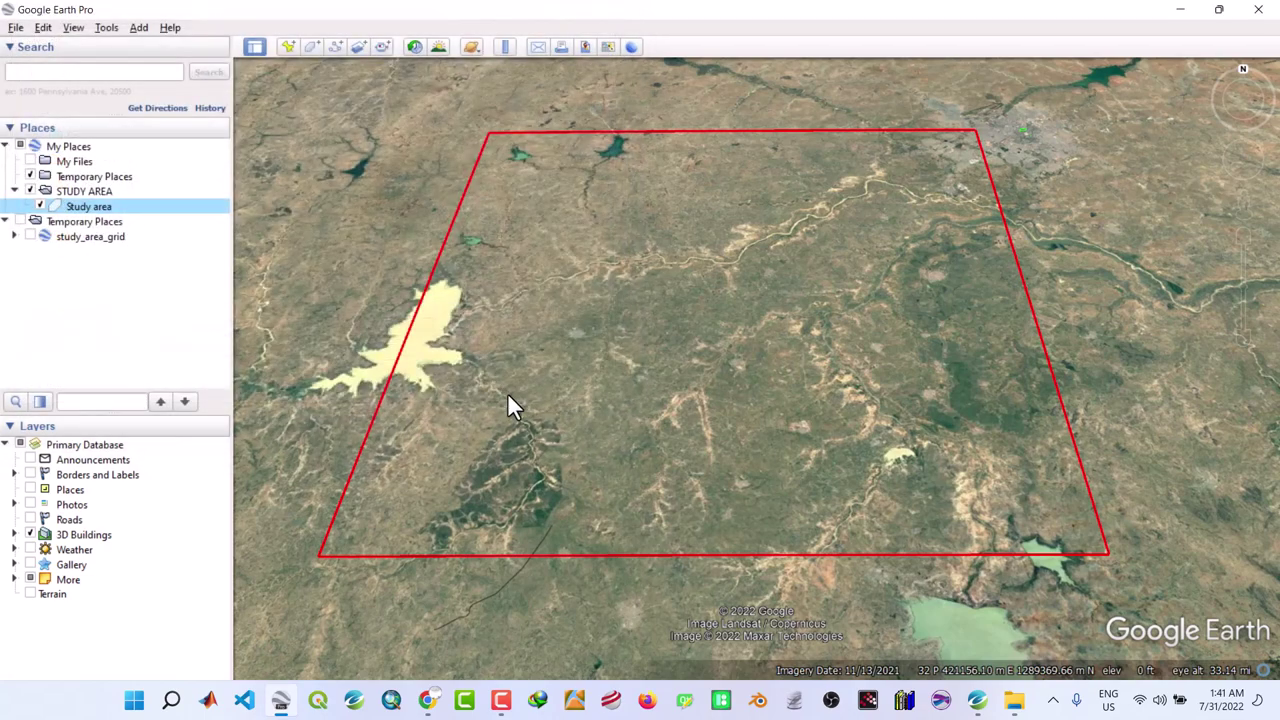
Quit Google Earth Pro discarding temporary places, close File Explorer, and launch QGIS
drag(720, 277, 690, 298)
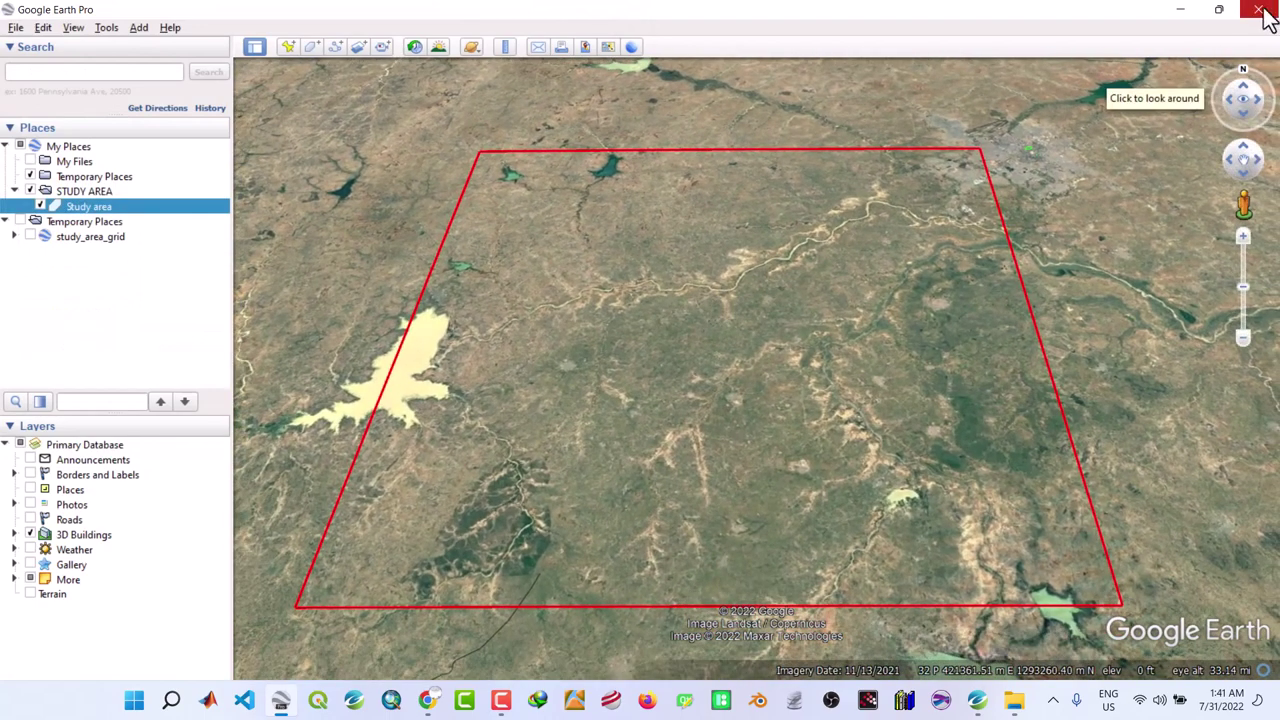
click(1262, 12)
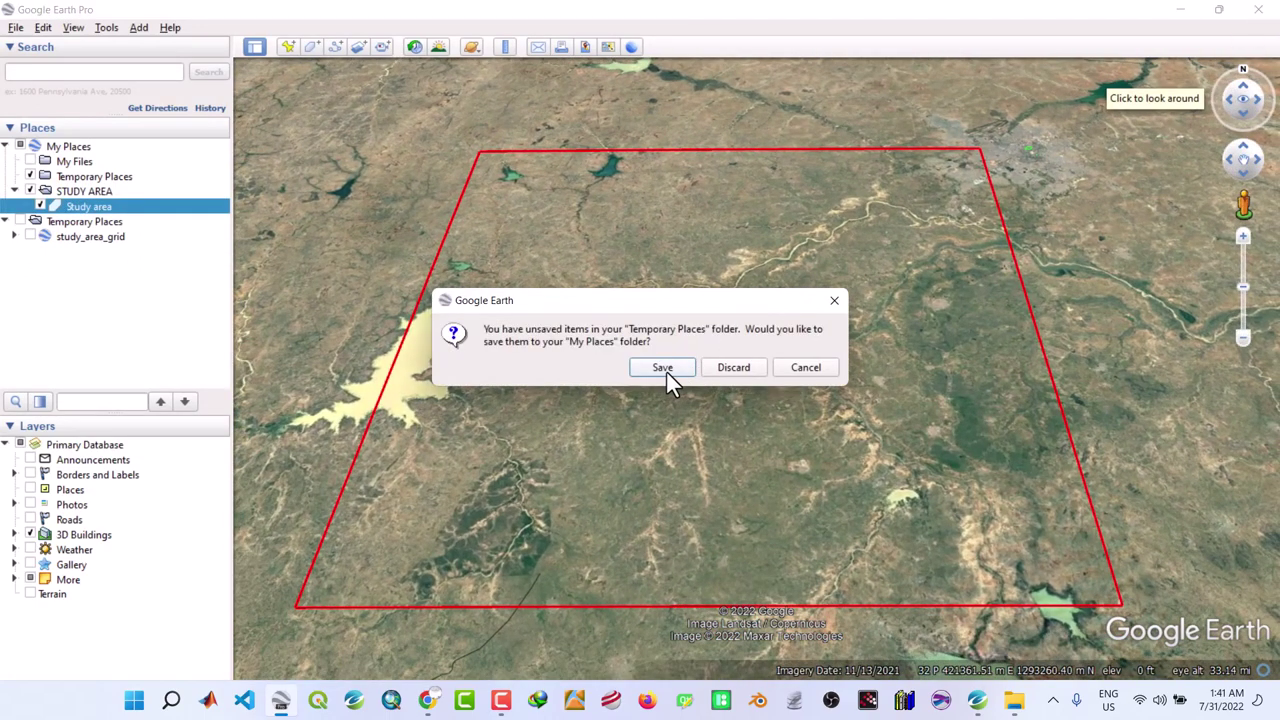
click(722, 370)
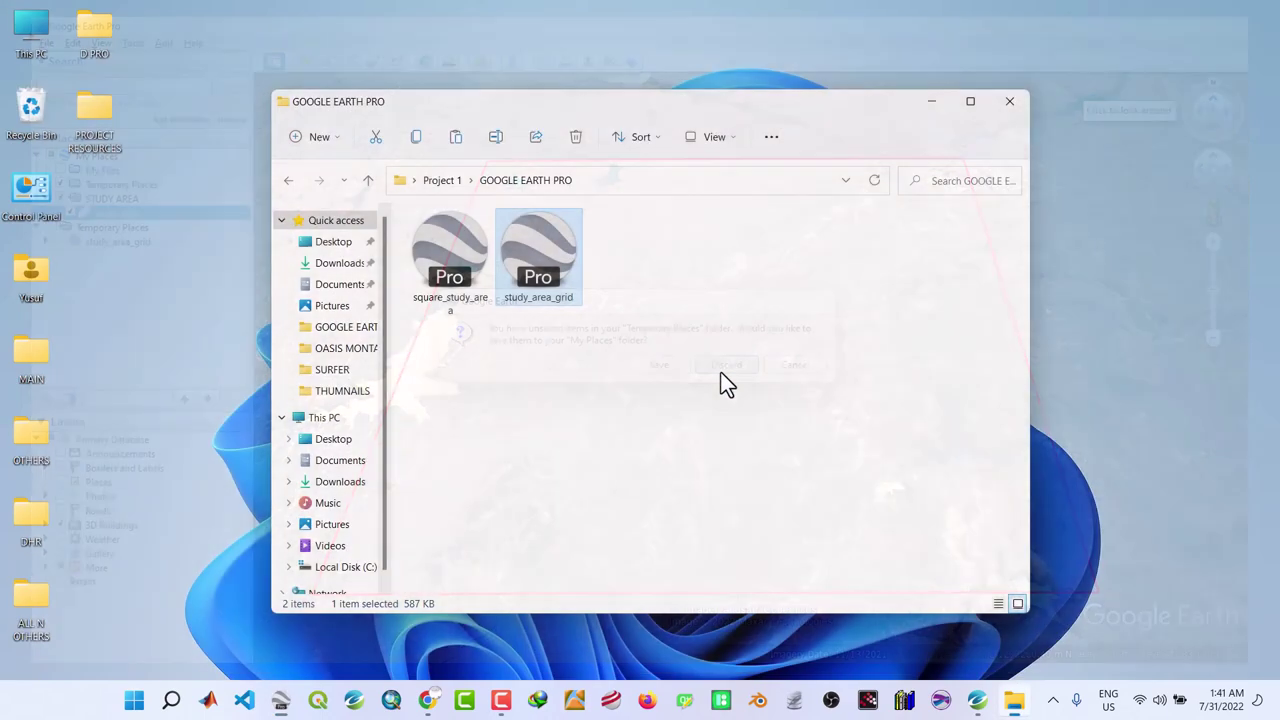
click(1012, 107)
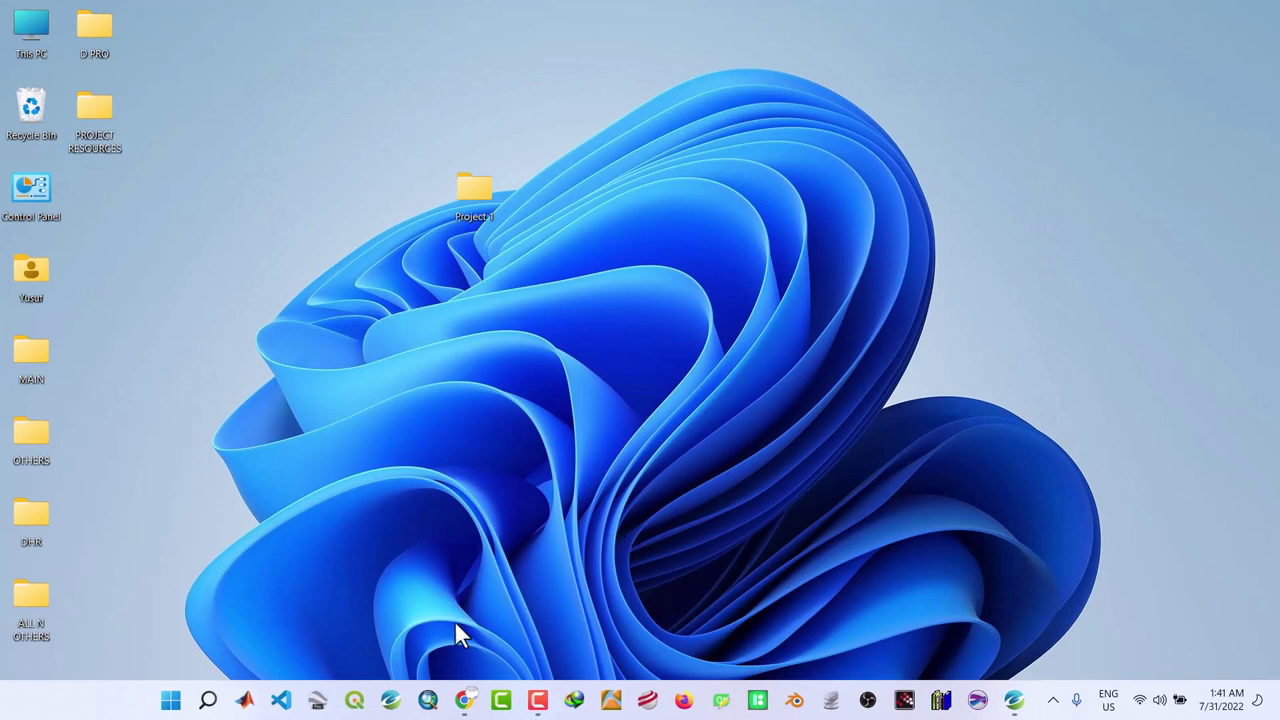
click(355, 703)
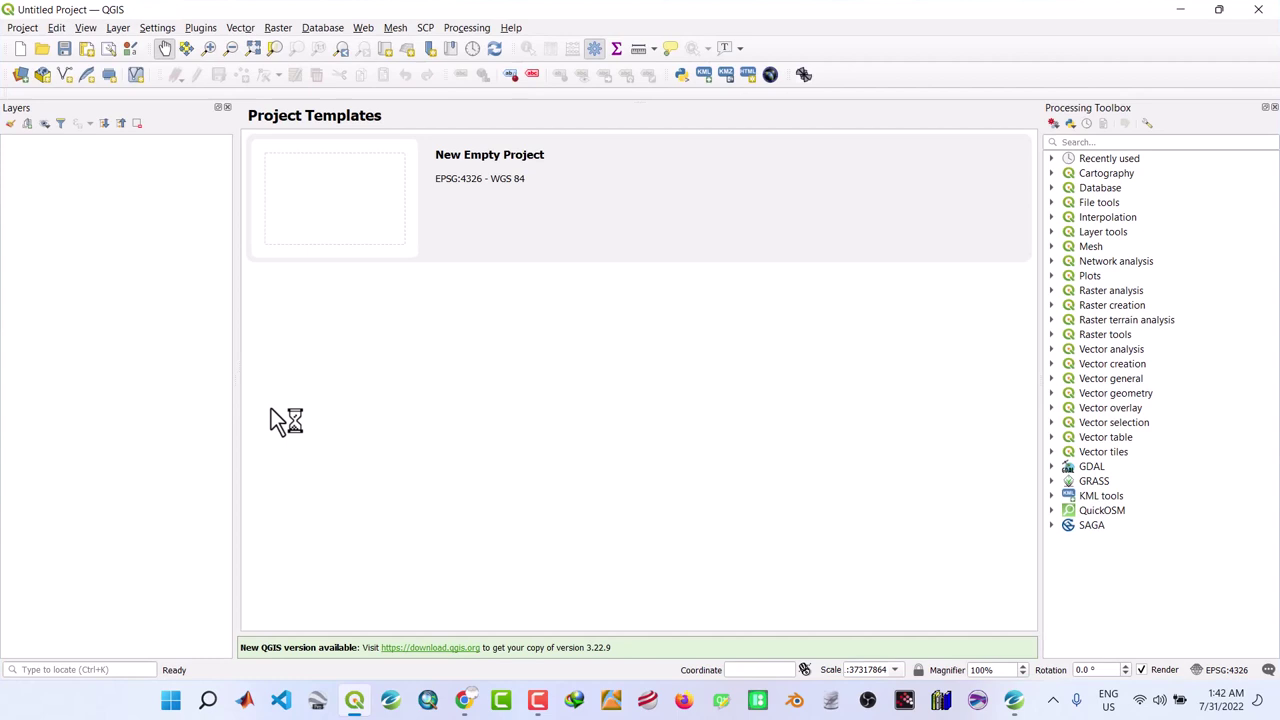
Create a new empty project with Project > New, browsing Layer > Add Layer without choosing anything
click(22, 29)
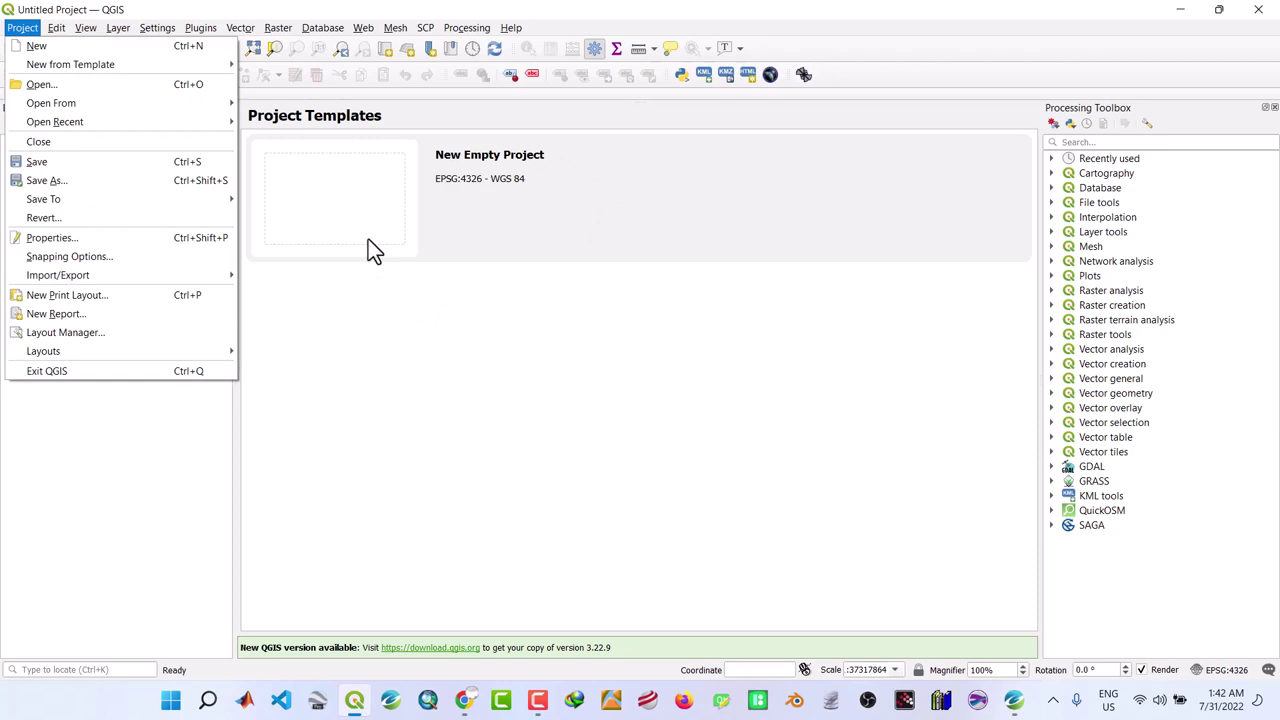
click(37, 50)
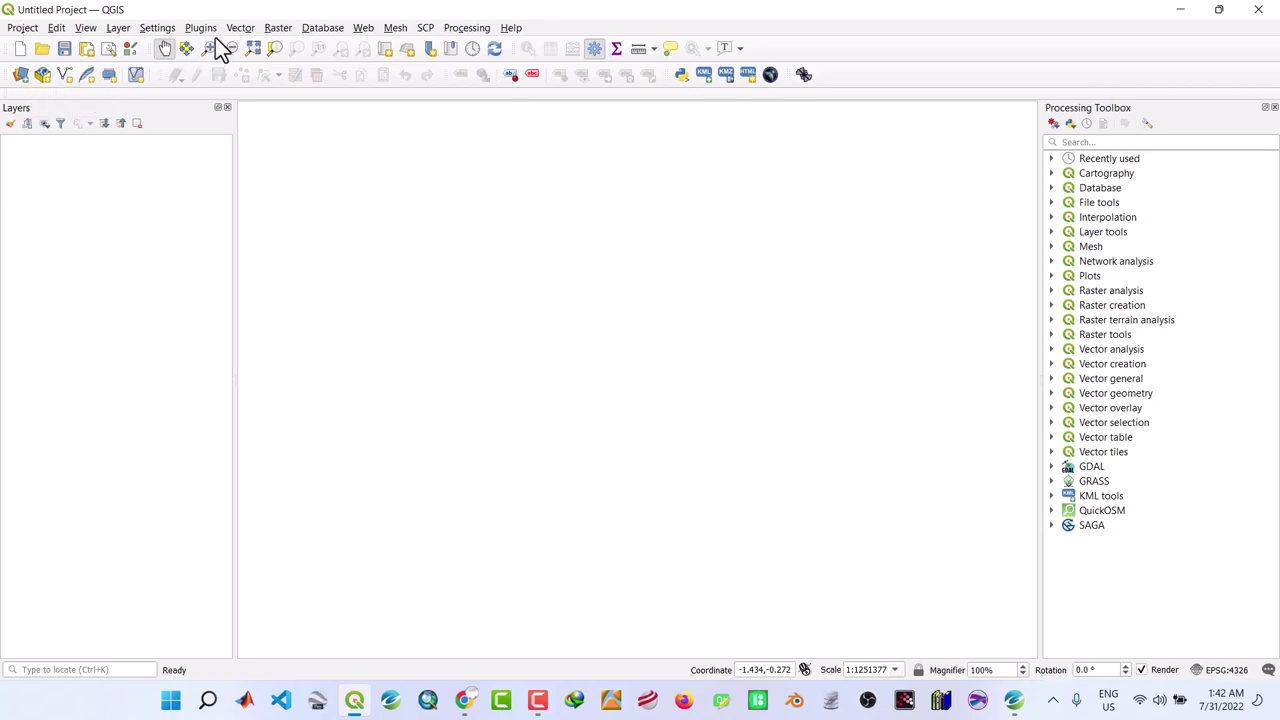
click(120, 28)
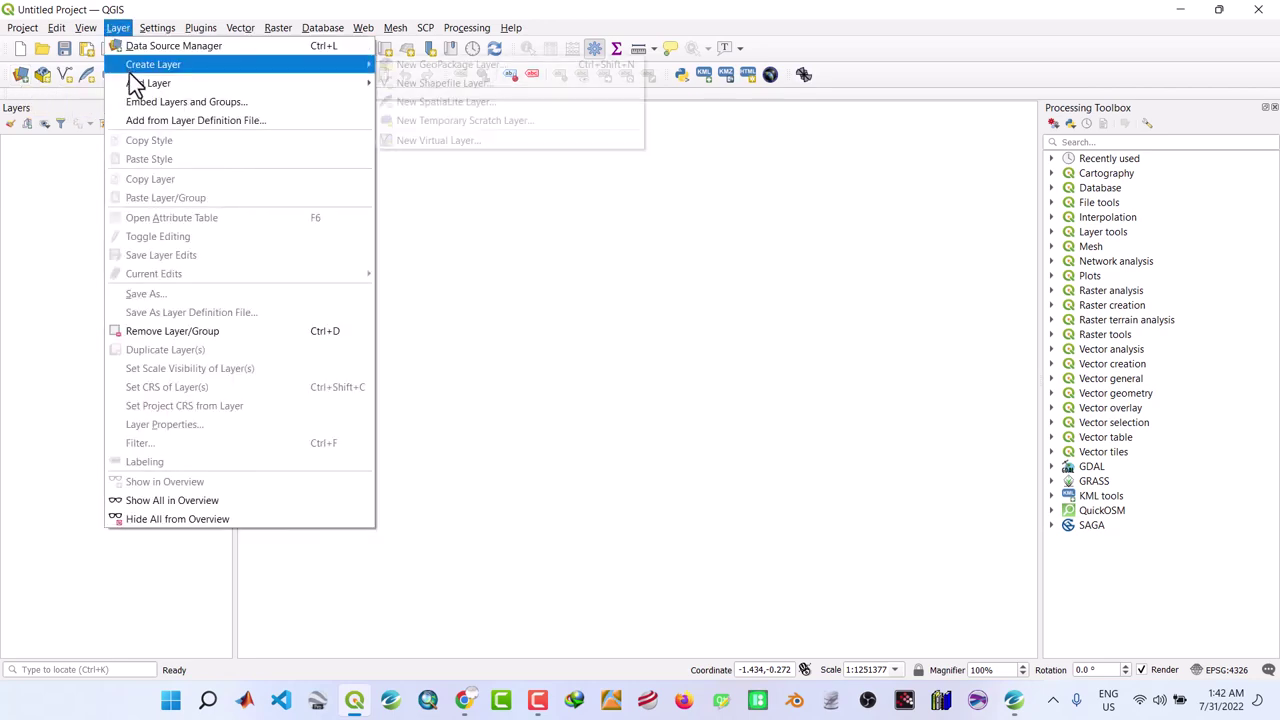
mouse_move(134, 83)
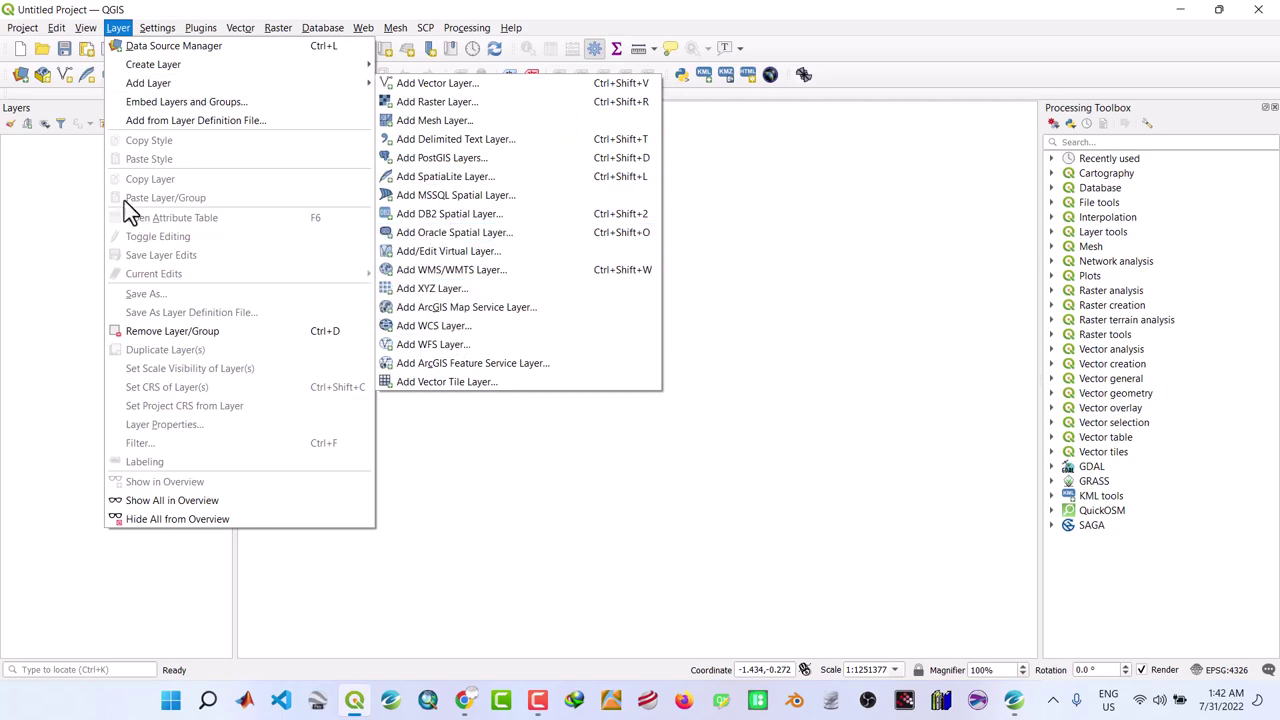
click(22, 80)
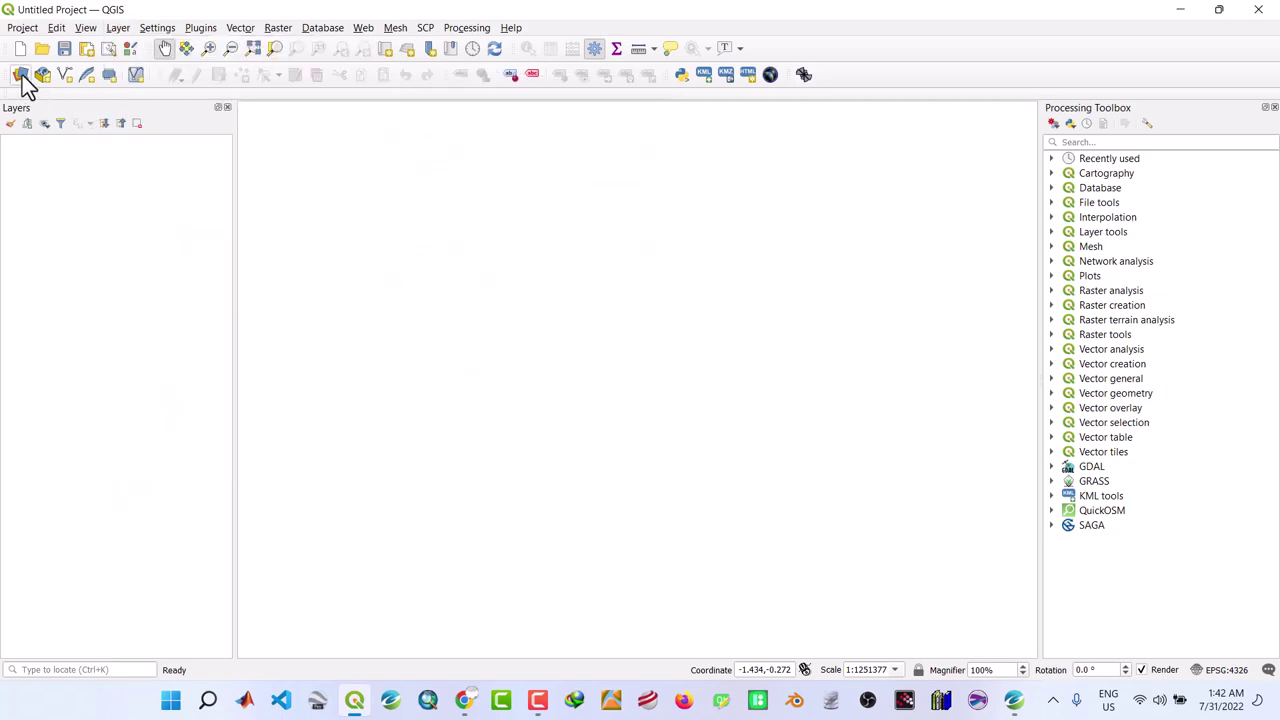
In the Data Source Manager's Vector page, browse to Desktop > Project 1 > GOOGLE EARTH PRO
click(20, 75)
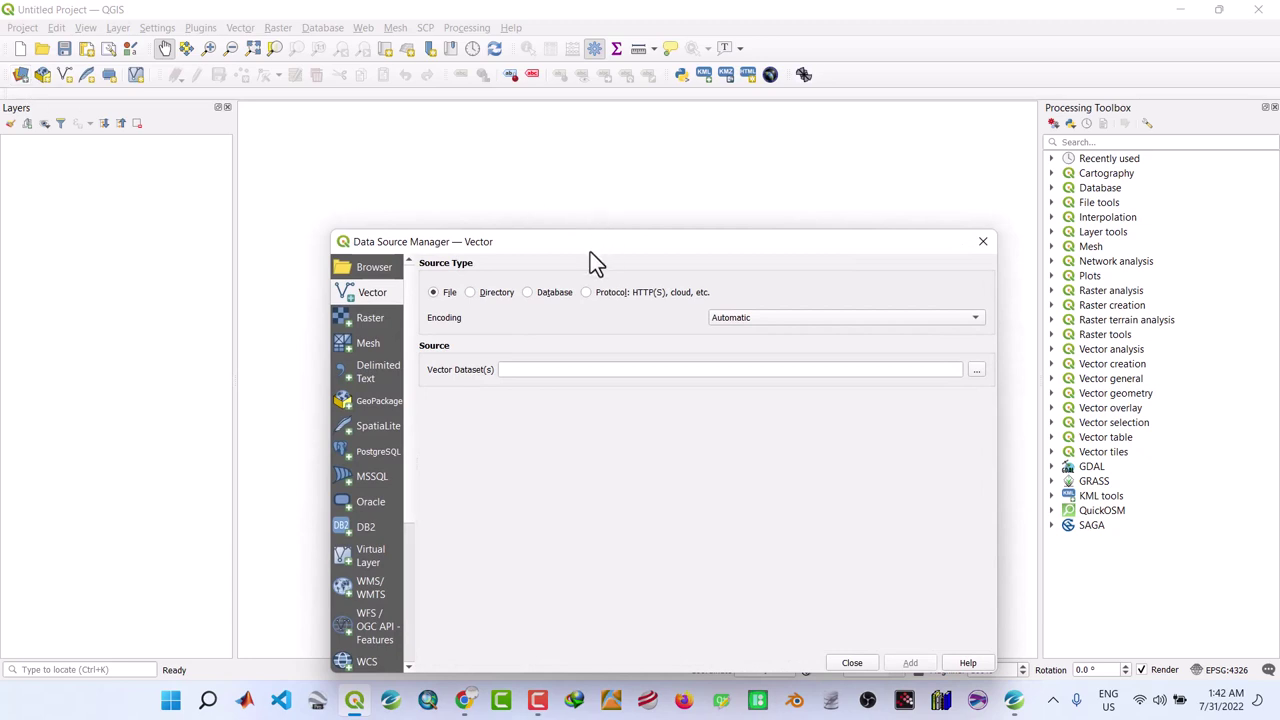
drag(590, 251, 533, 115)
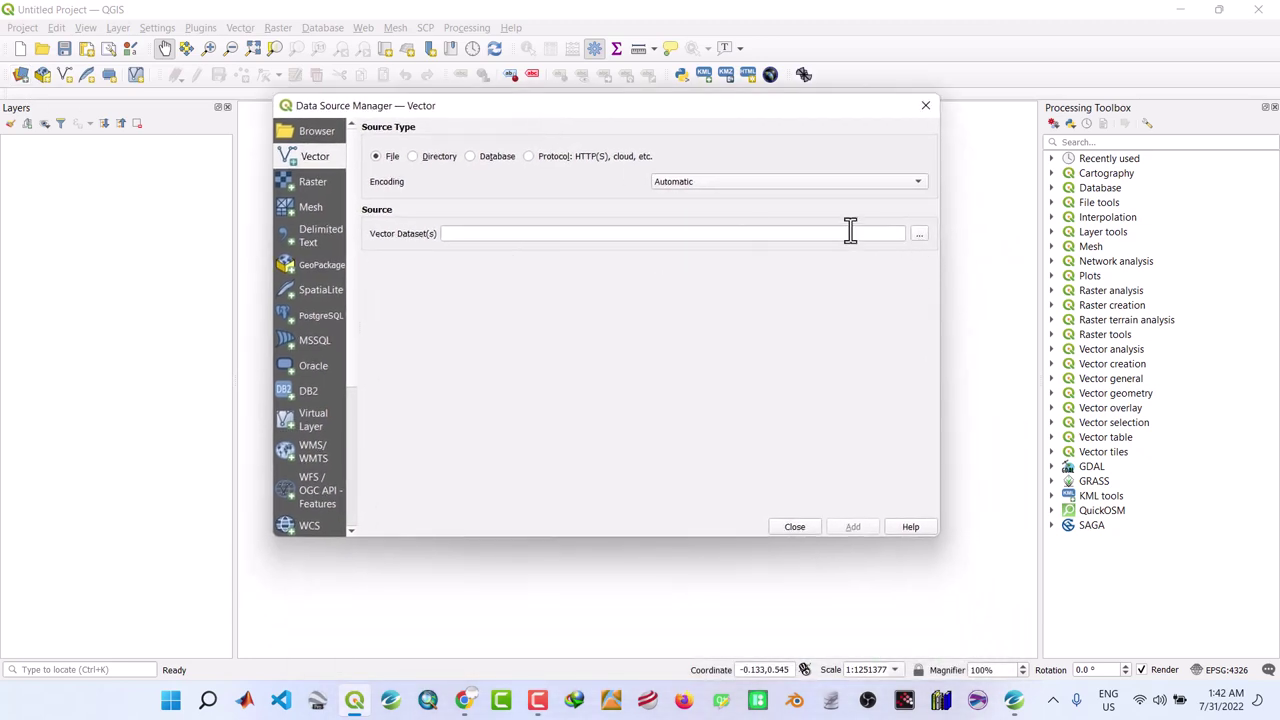
click(918, 235)
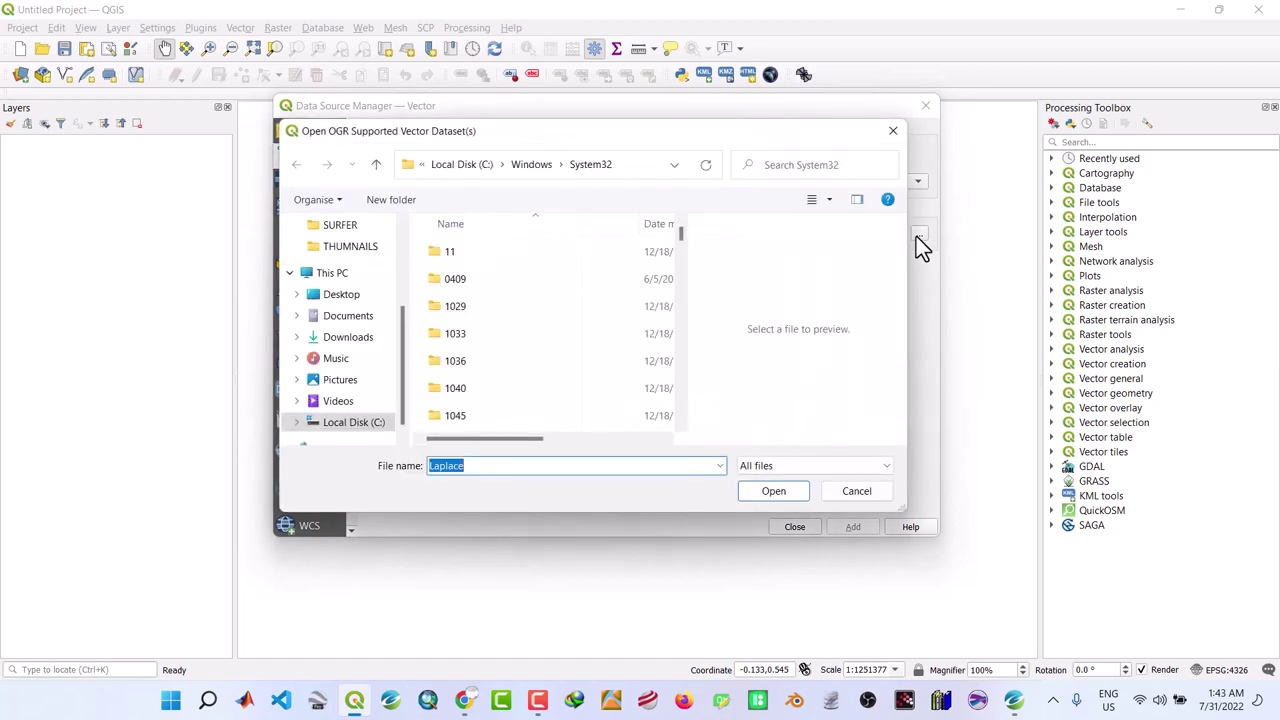
click(345, 296)
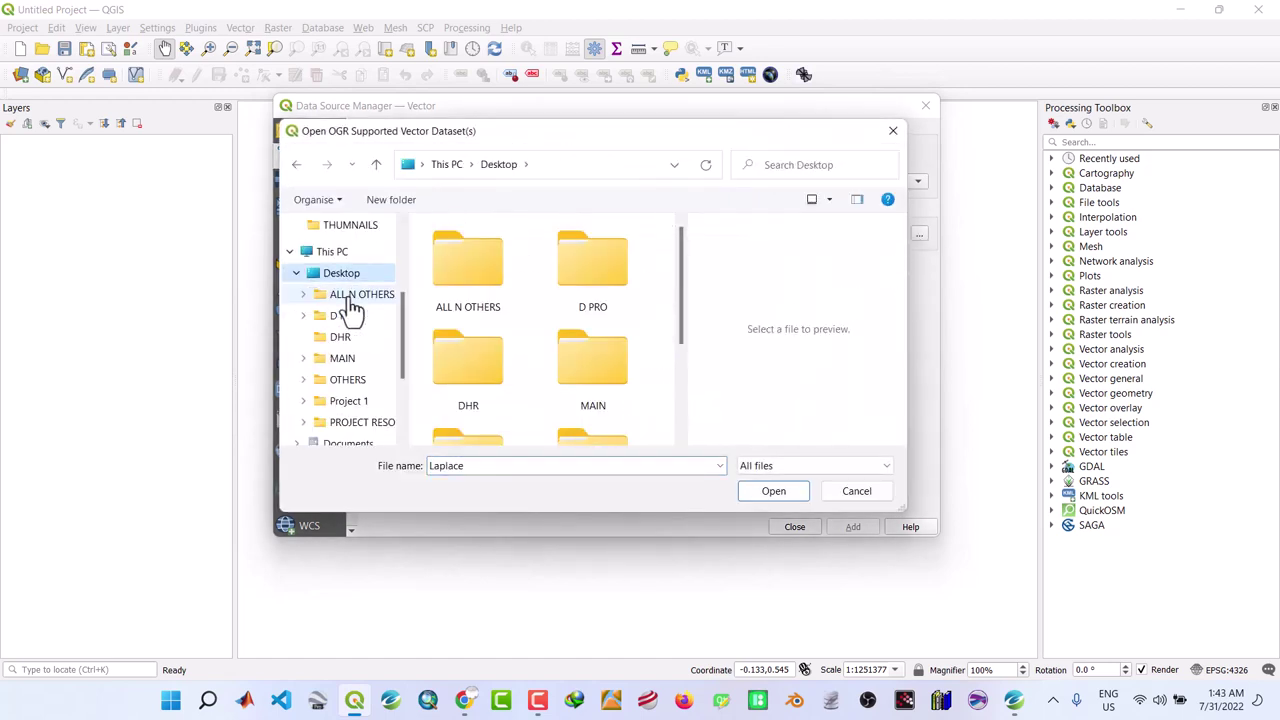
scroll(608, 327, down, 1)
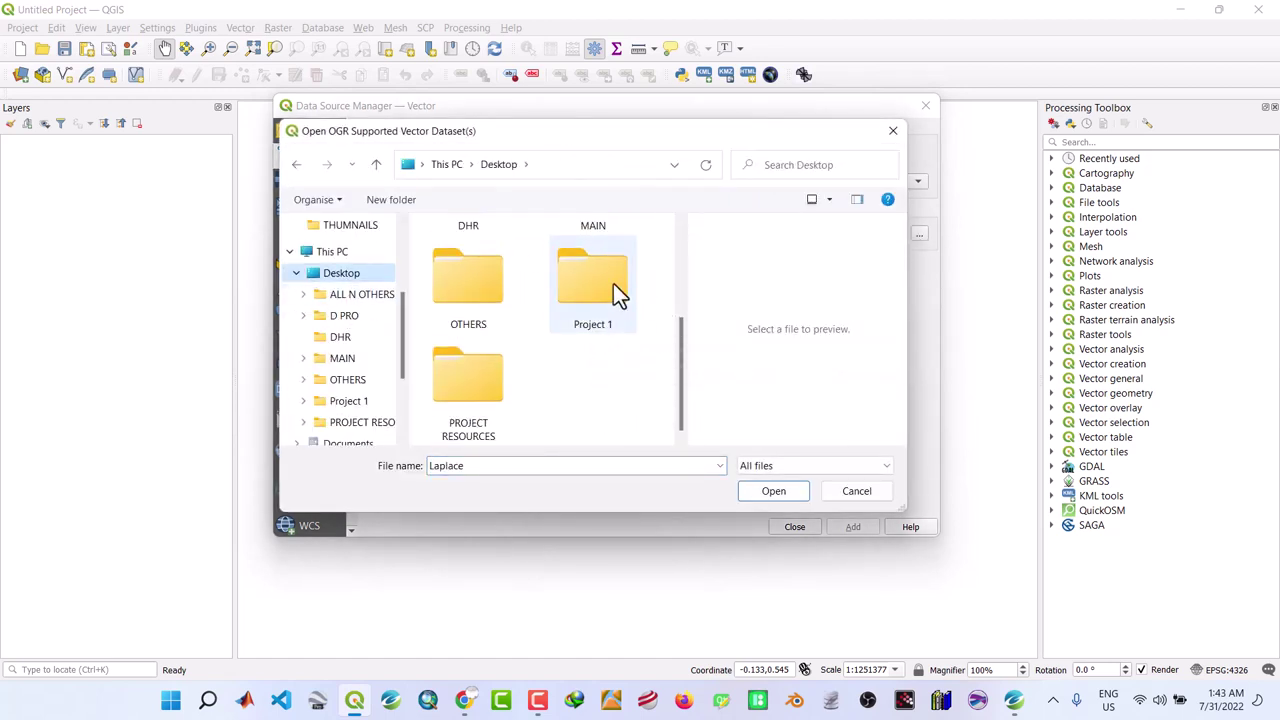
double_click(611, 284)
double_click(484, 255)
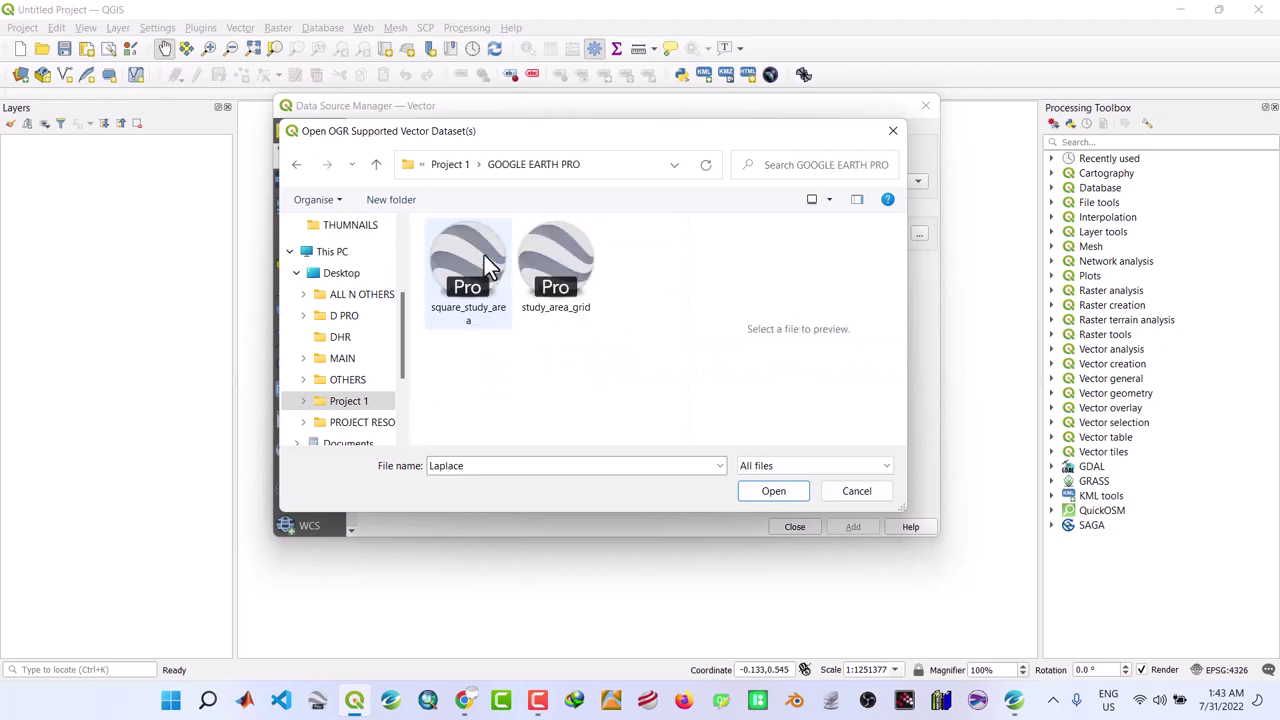
Filter to KML files, pick square_study_area and add it as a layer
click(884, 466)
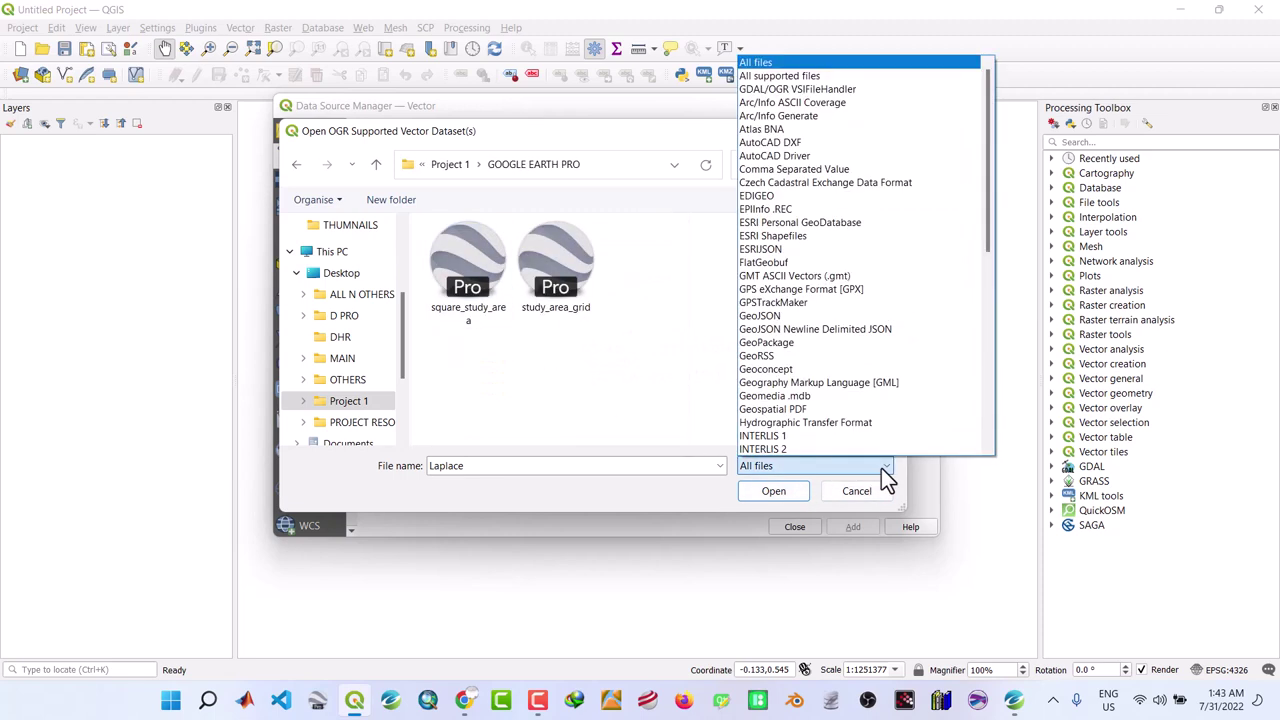
scroll(854, 360, down, 2)
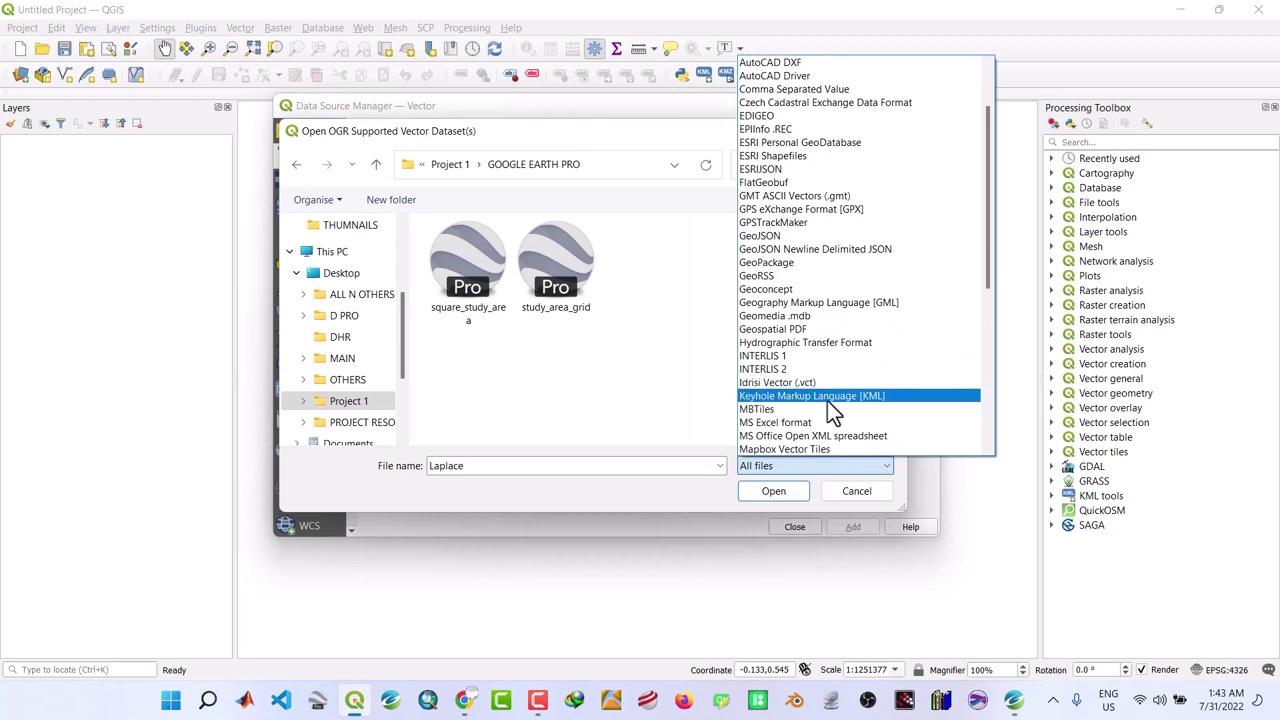
click(841, 397)
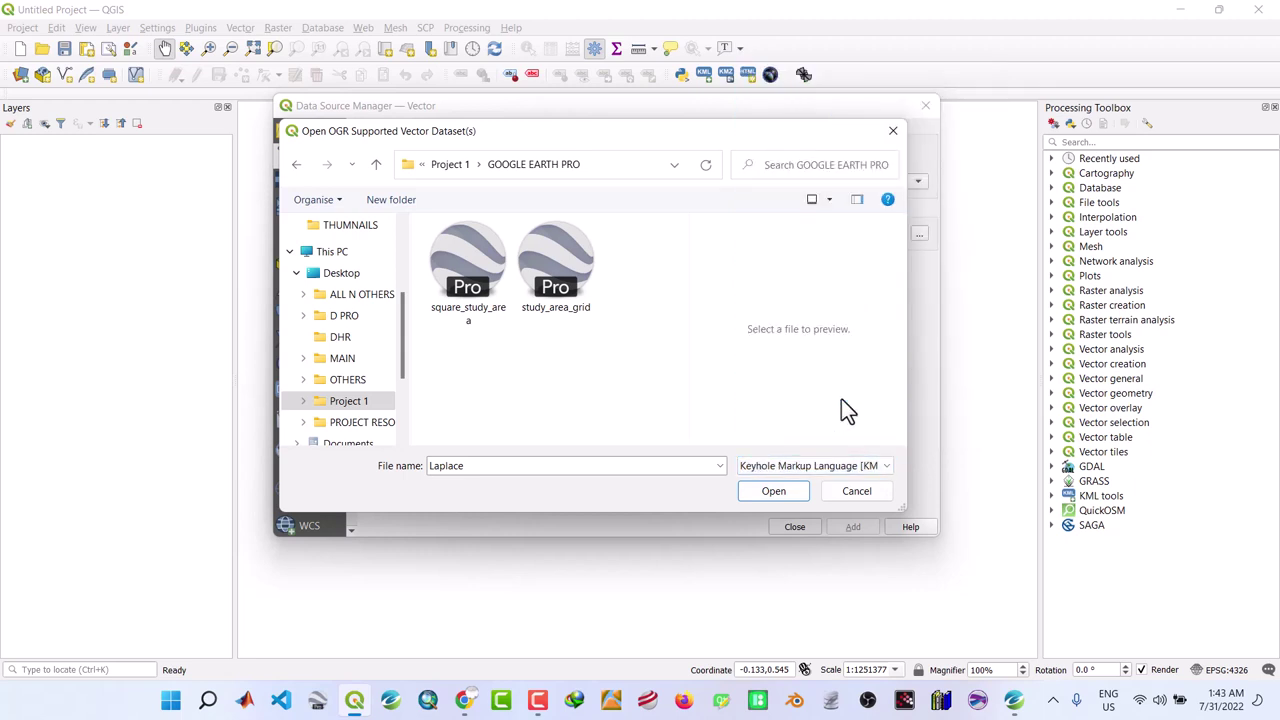
click(451, 311)
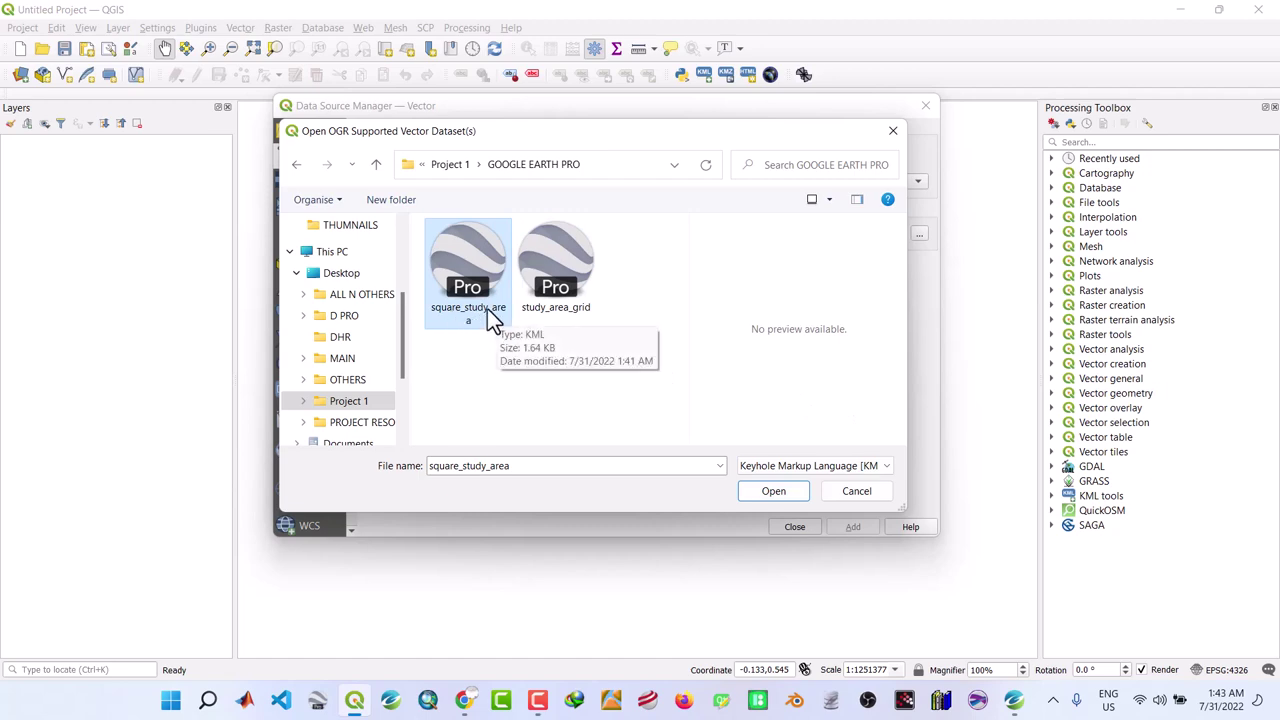
click(782, 492)
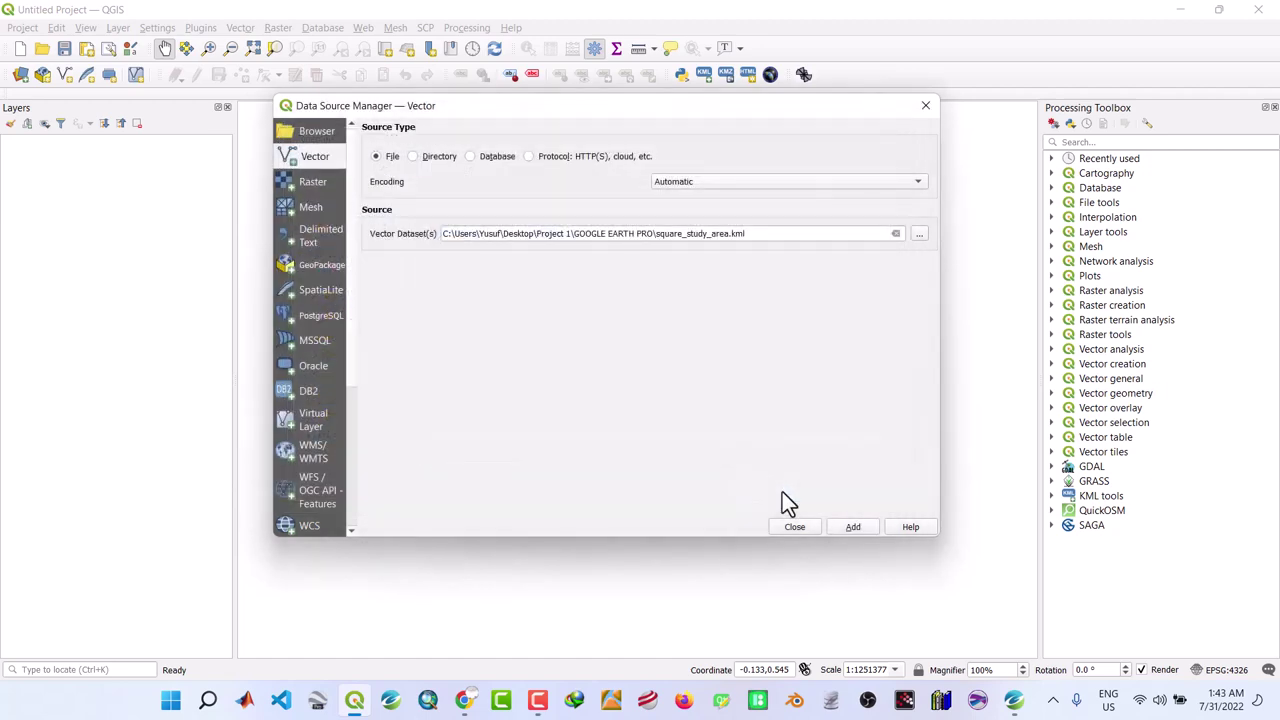
click(843, 529)
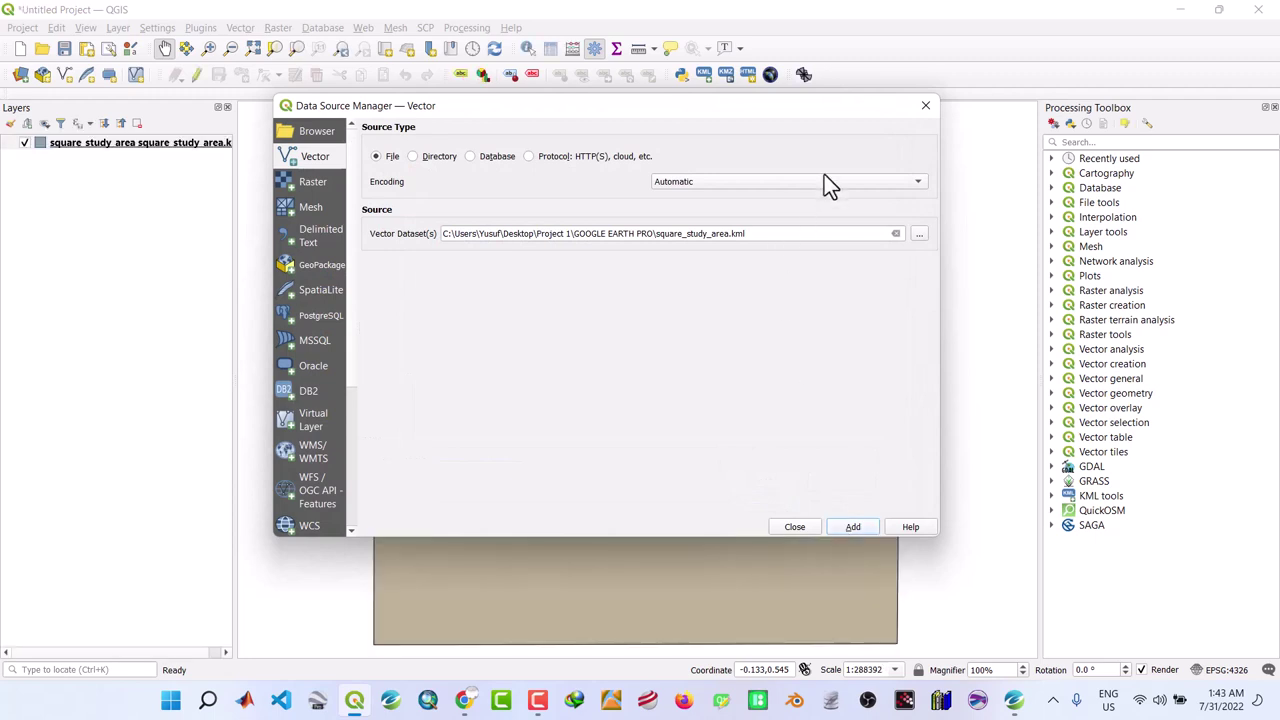
Close the Data Source Manager, recentre the polygon, and open square_study_area's Layer Properties
click(926, 106)
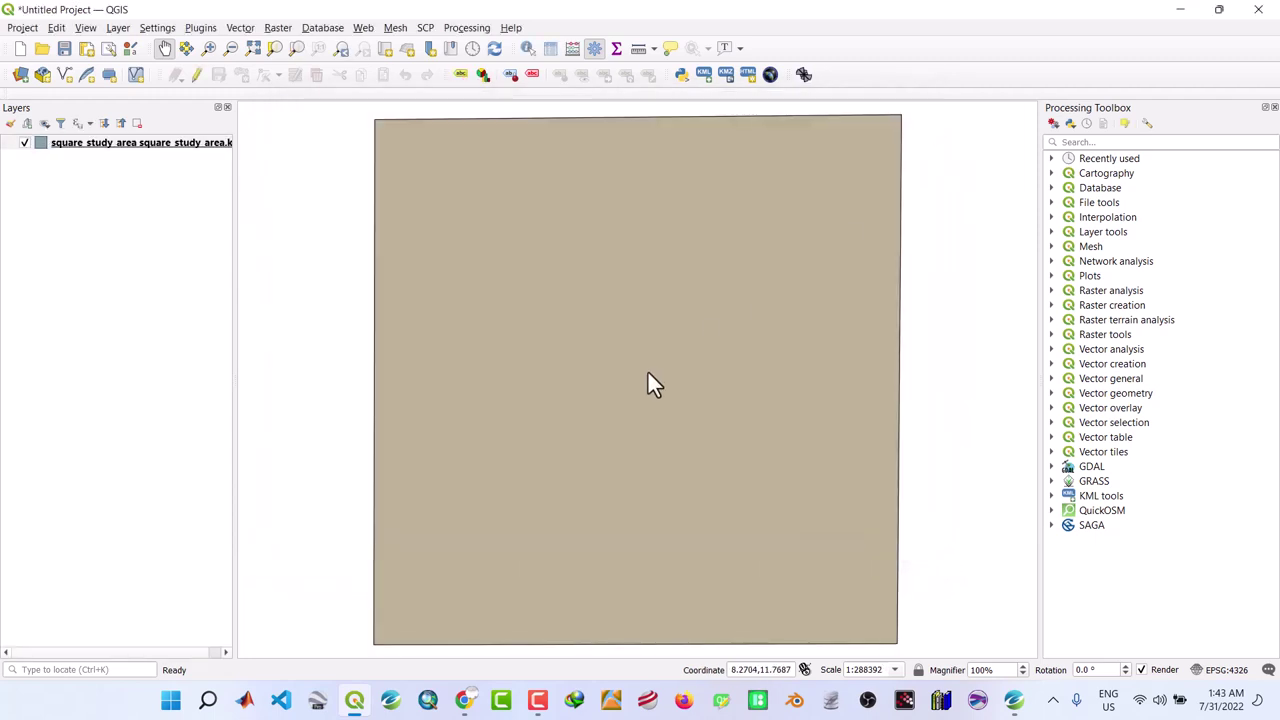
drag(645, 371, 626, 380)
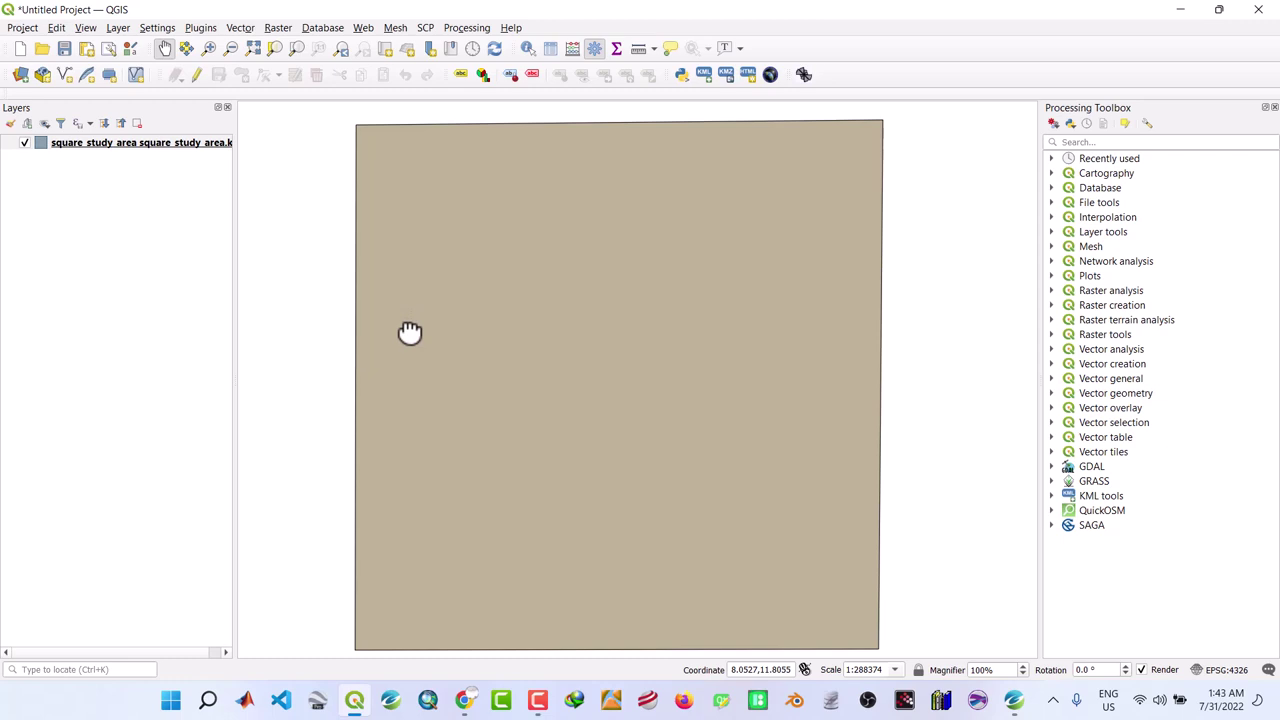
double_click(70, 150)
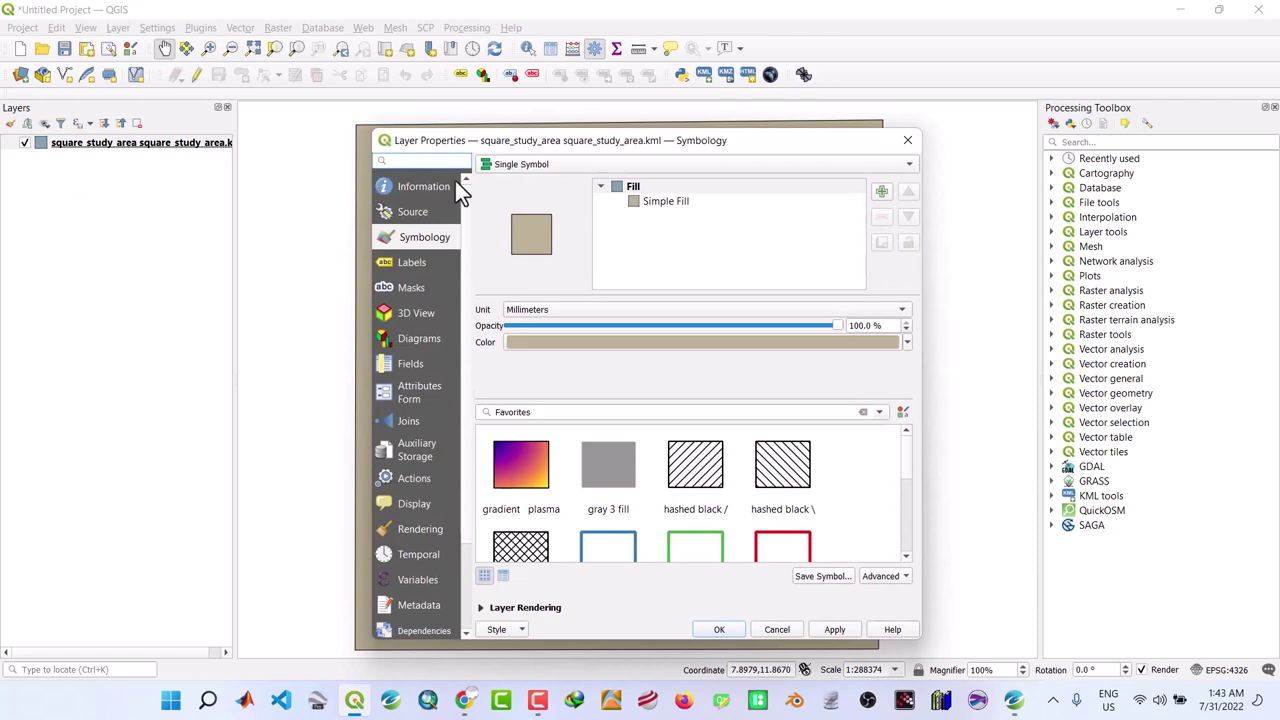
click(908, 142)
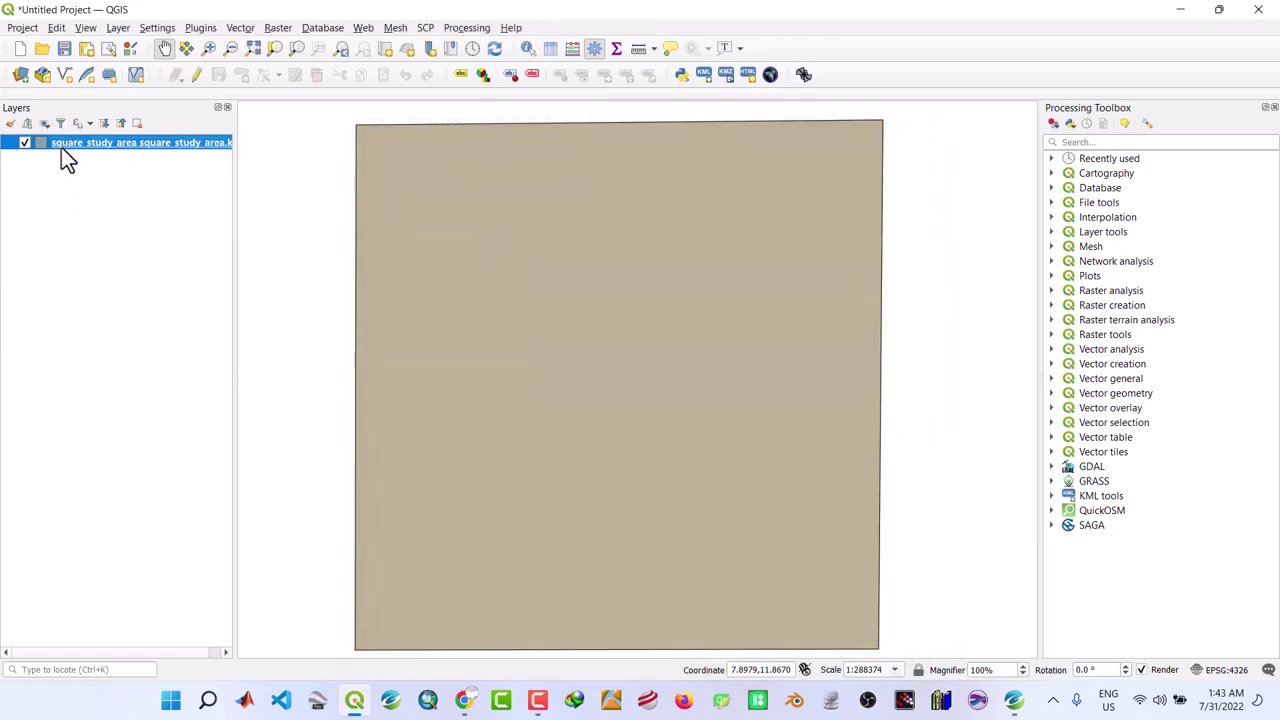
Give the Simple Fill a No Brush style and a red 0.66 mm stroke, then apply
double_click(61, 147)
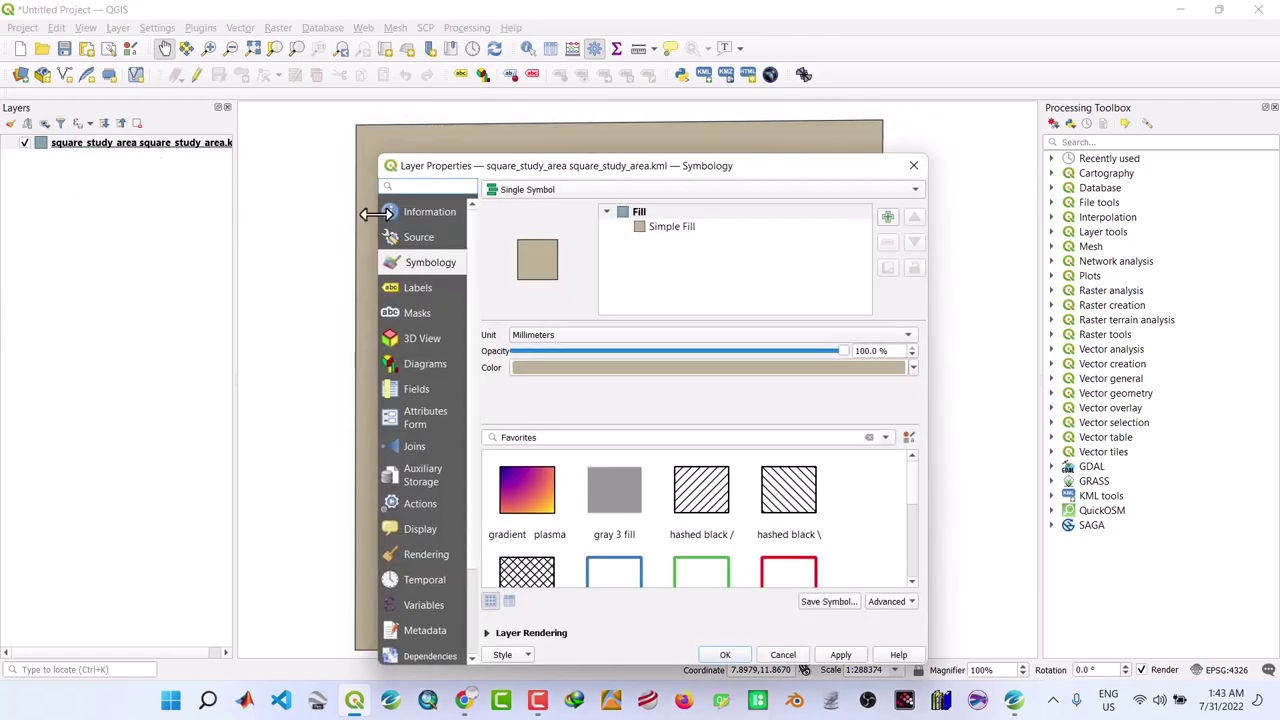
click(666, 228)
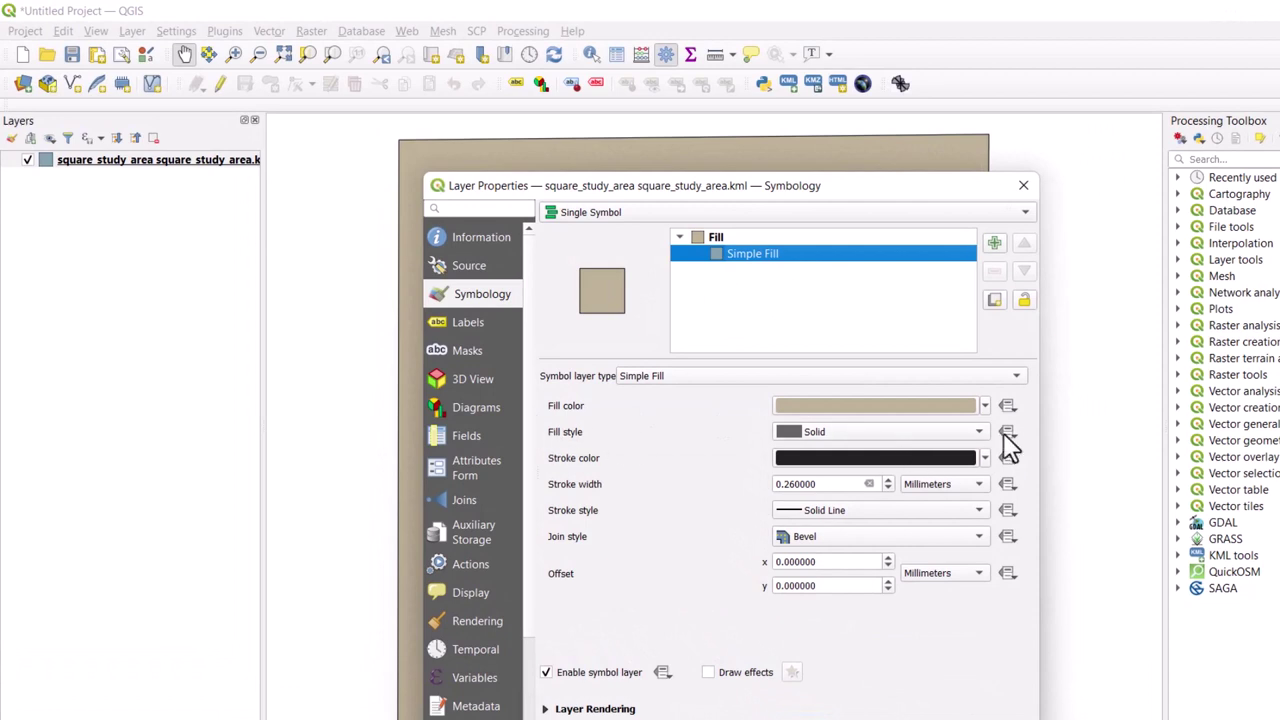
click(979, 436)
click(855, 450)
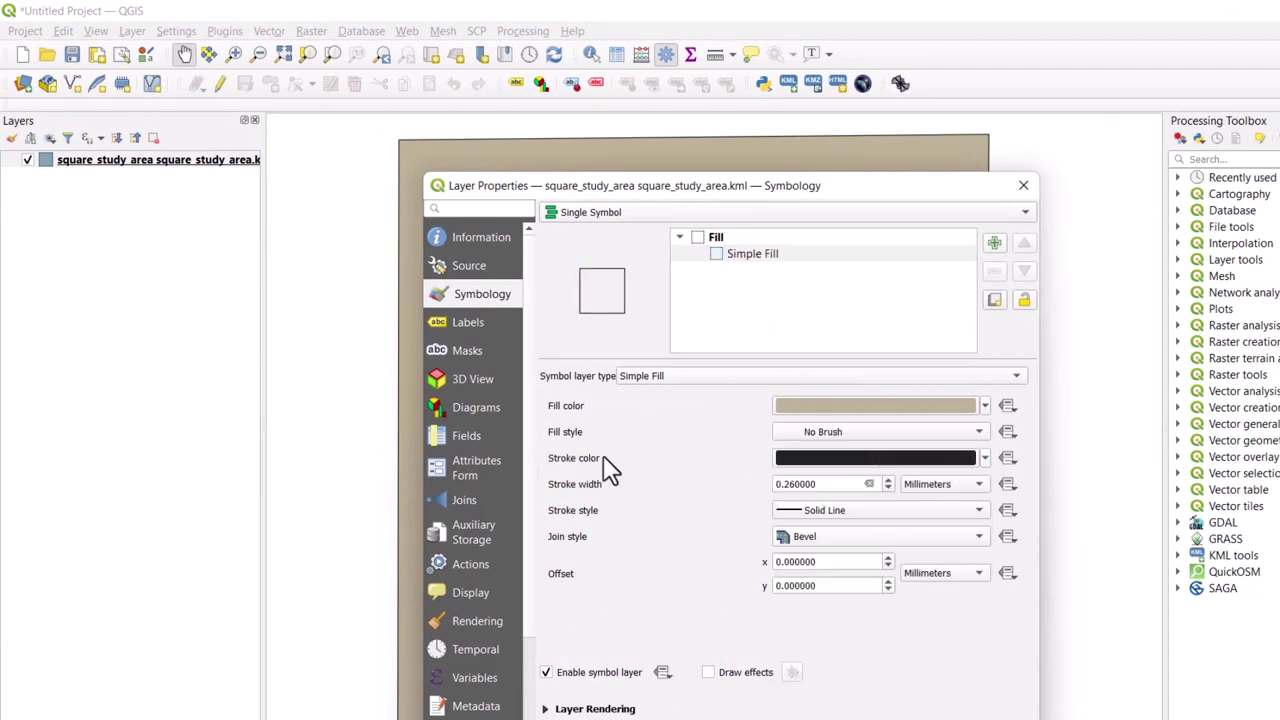
click(984, 458)
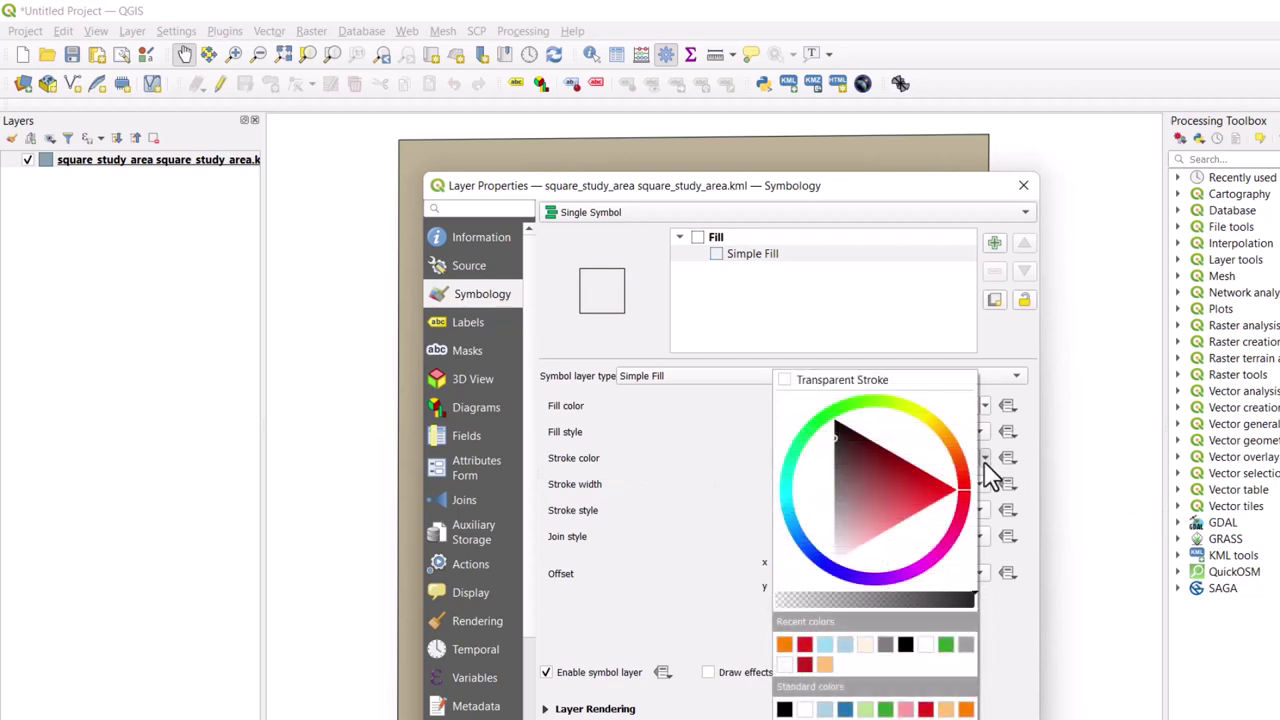
click(943, 490)
click(710, 498)
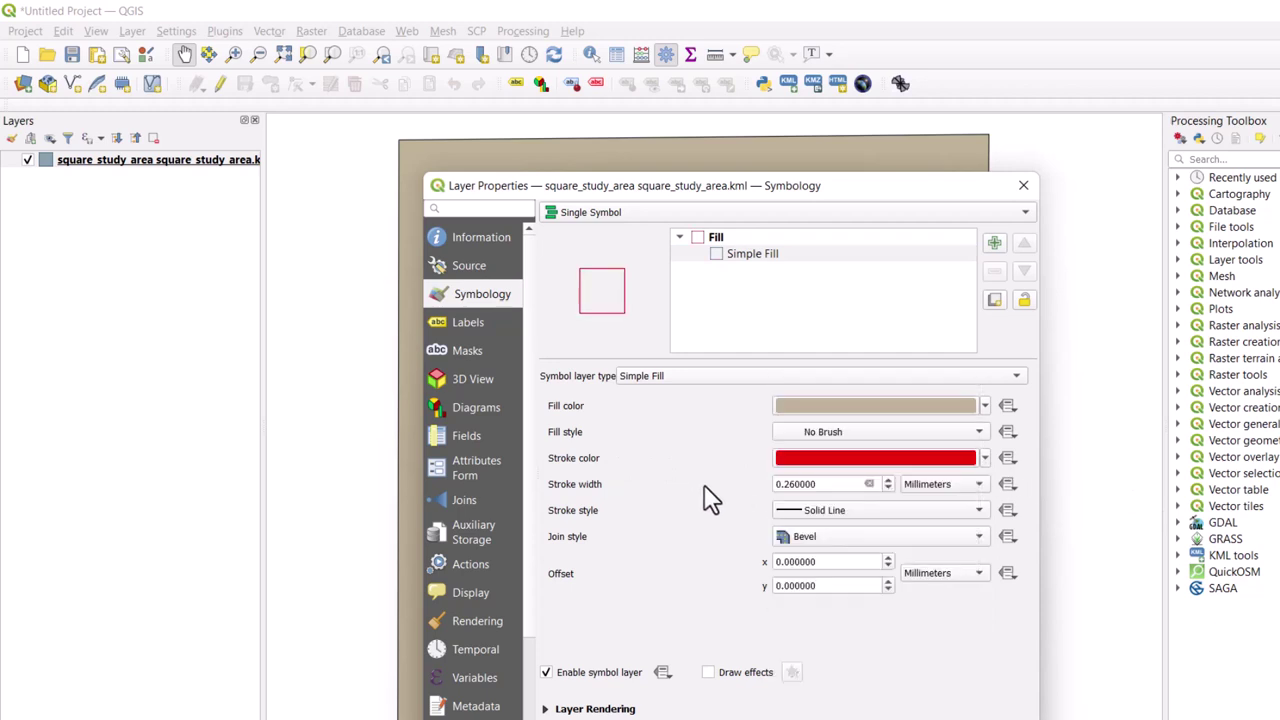
click(889, 479)
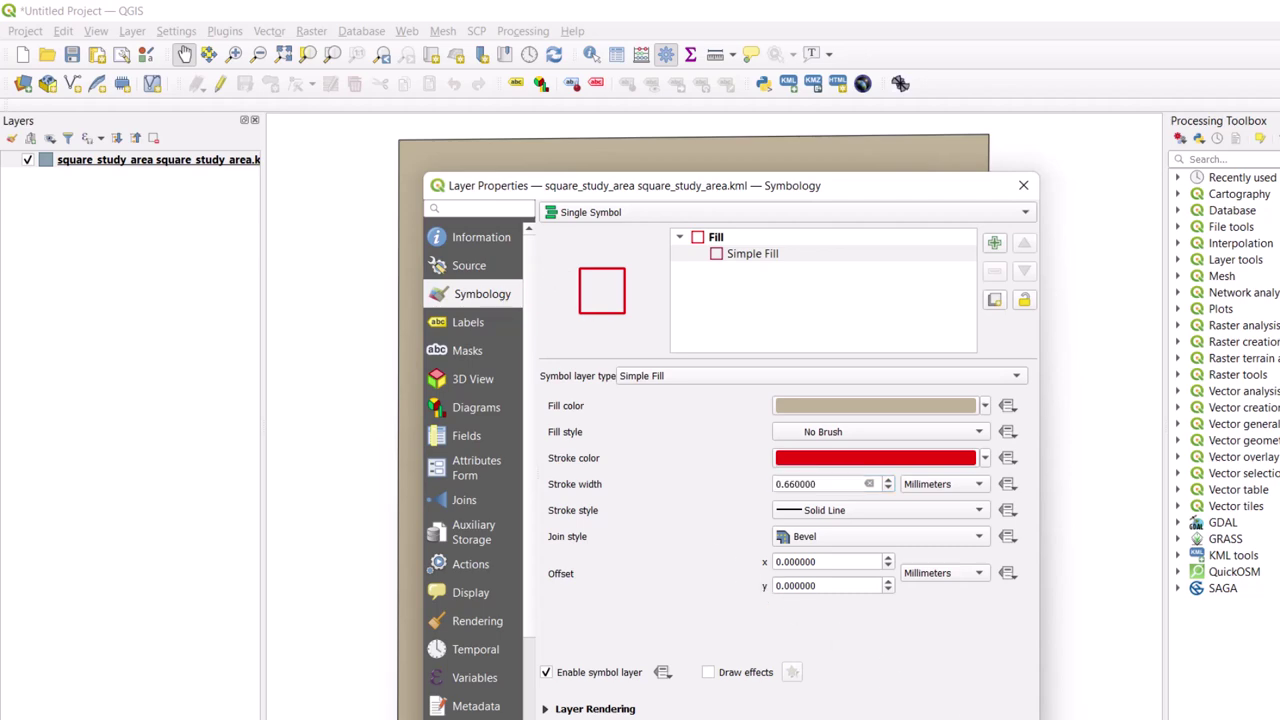
key(Return)
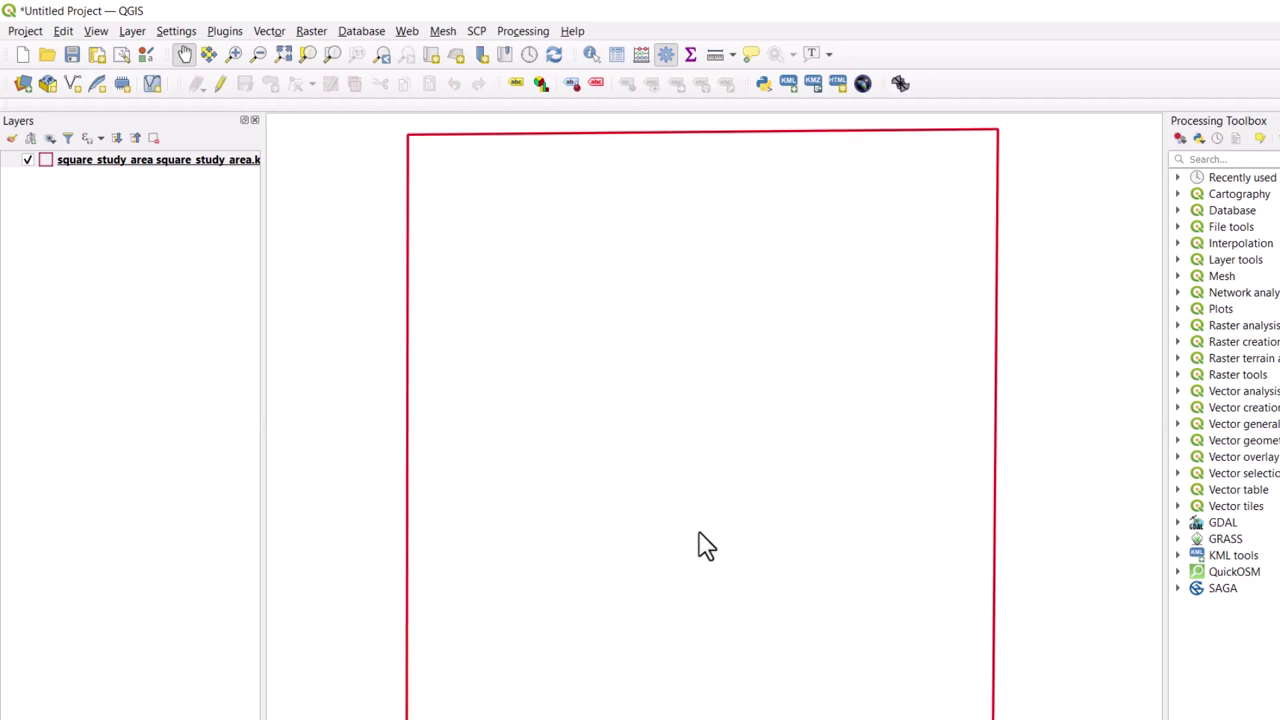
mouse_move(699, 532)
mouse_down()
mouse_move(682, 531)
mouse_move(696, 532)
mouse_up()
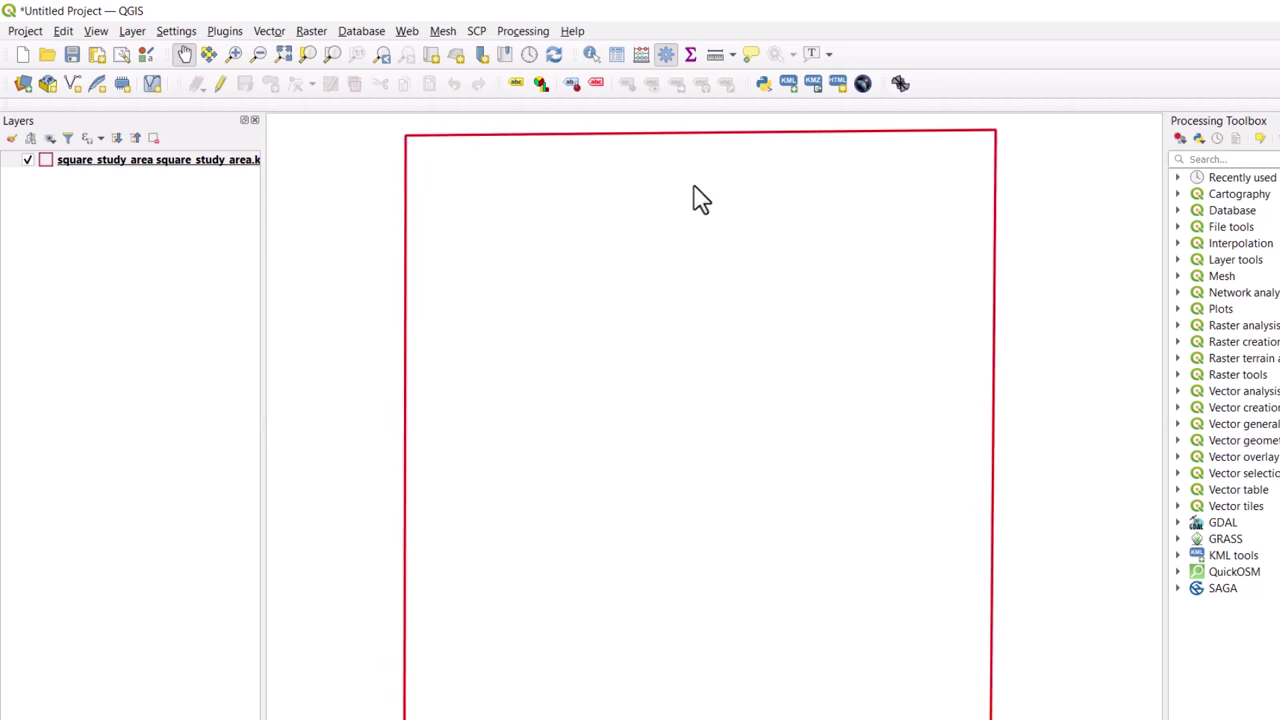